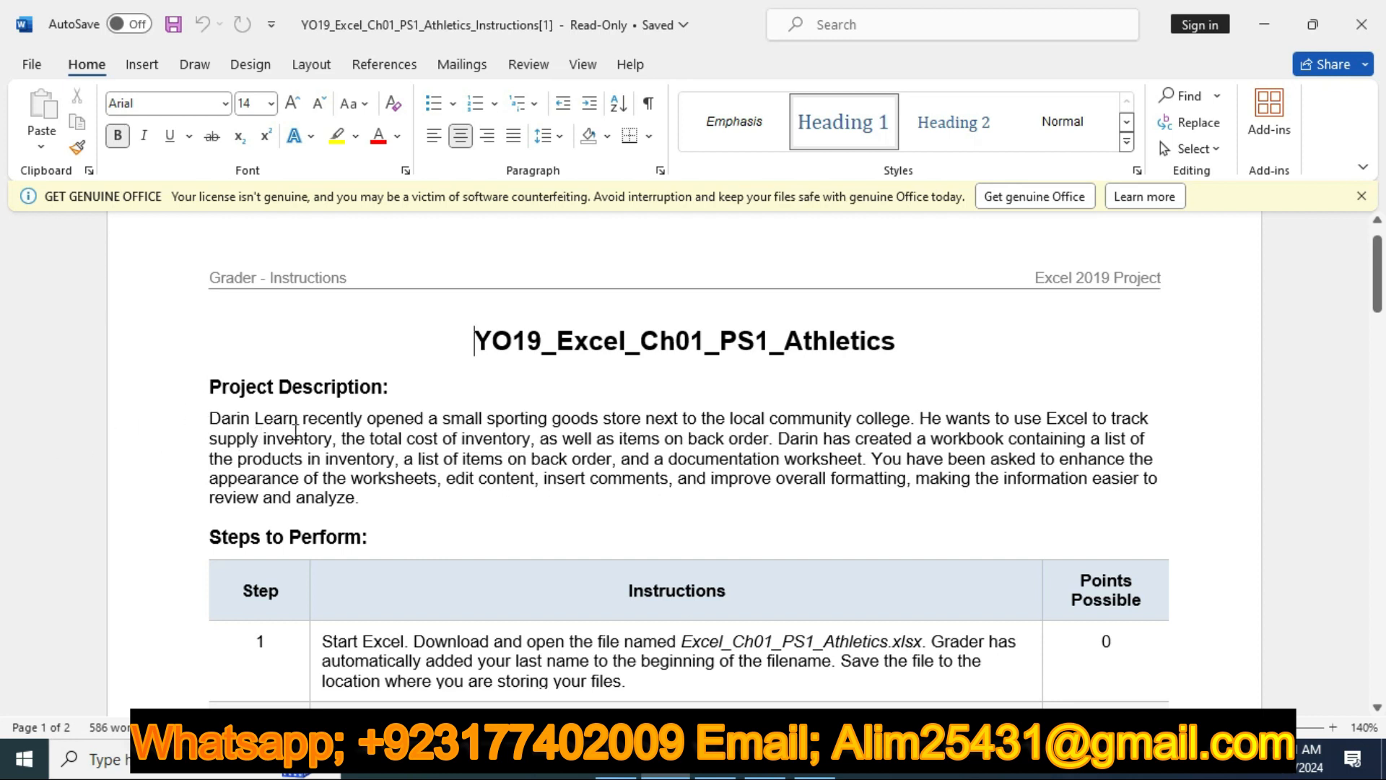
Highlight the Project Description paragraph of the instructions in yellow
drag(195, 417, 518, 519)
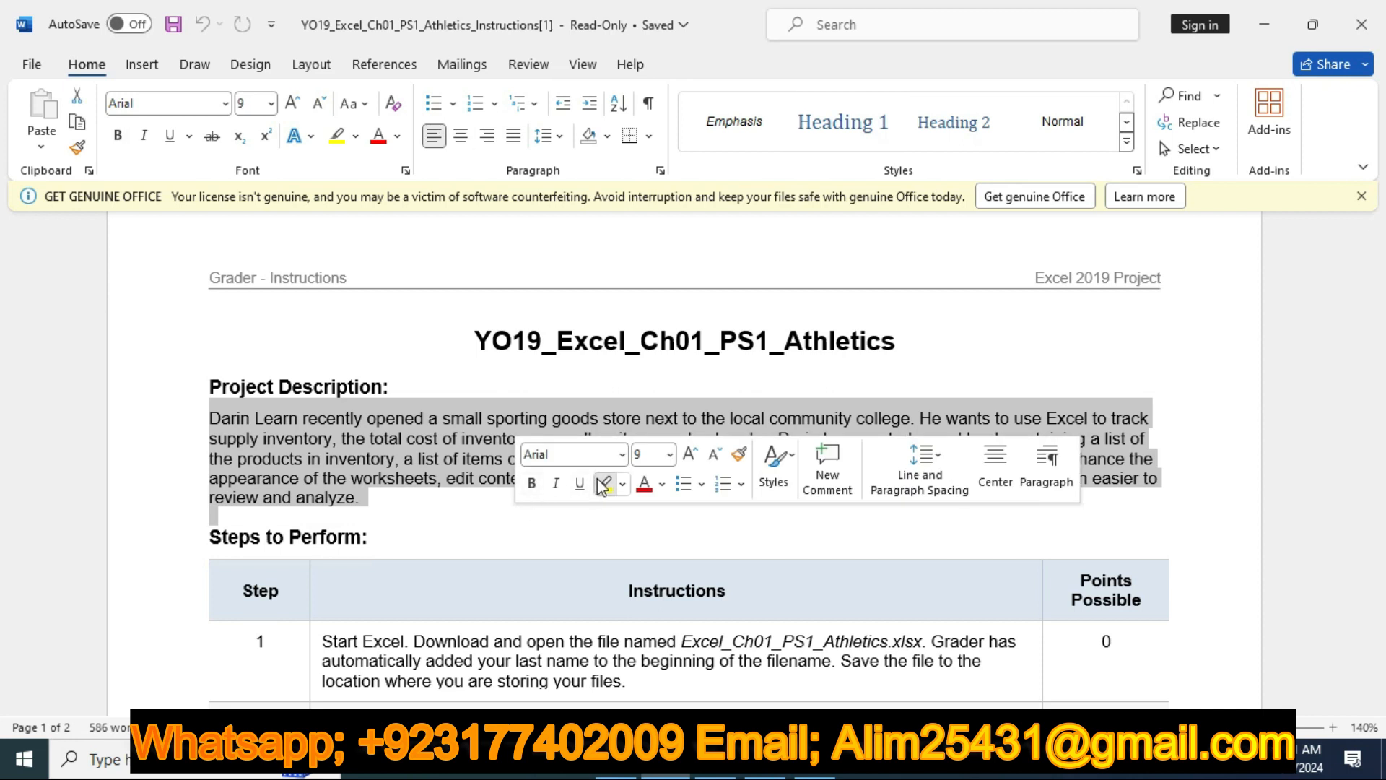
click(605, 484)
click(563, 514)
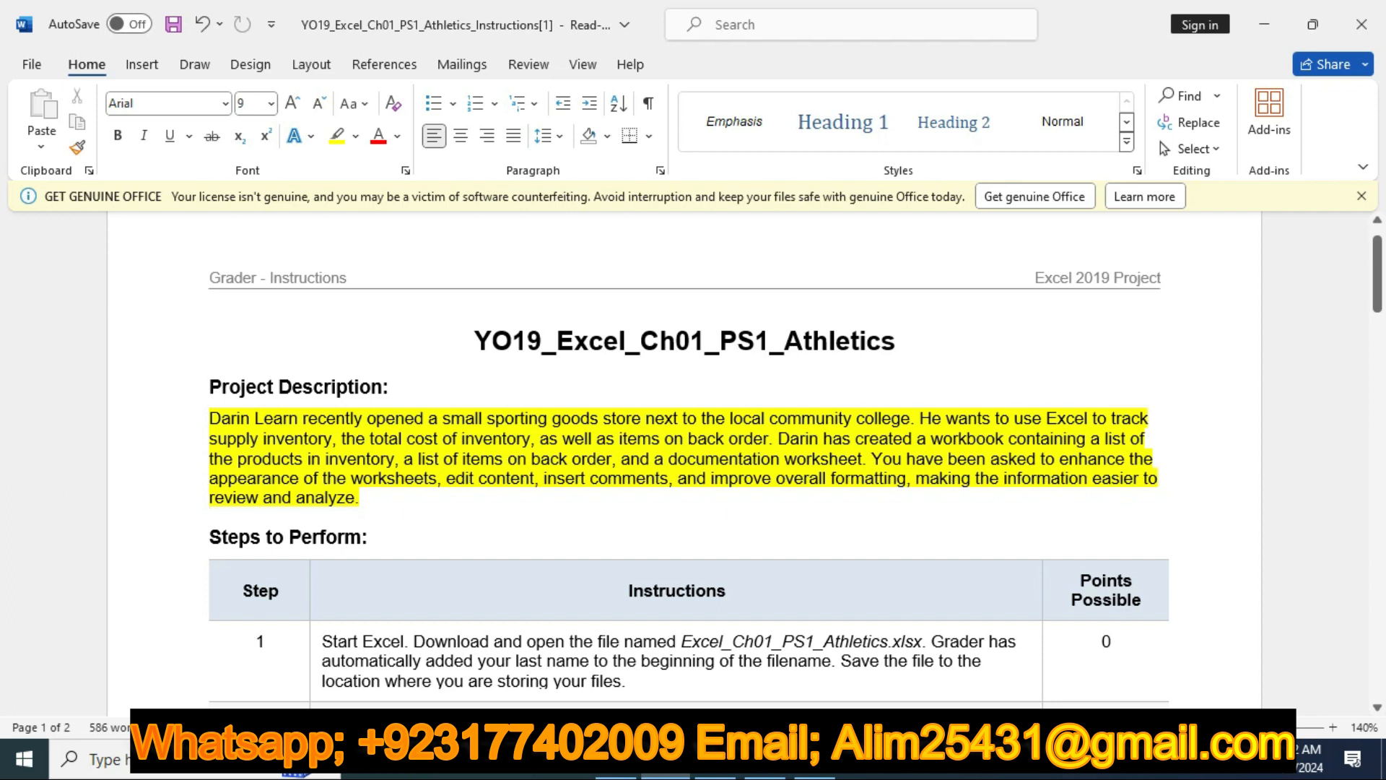
Remove the yellow highlight from the Project Description paragraph
drag(190, 422, 358, 514)
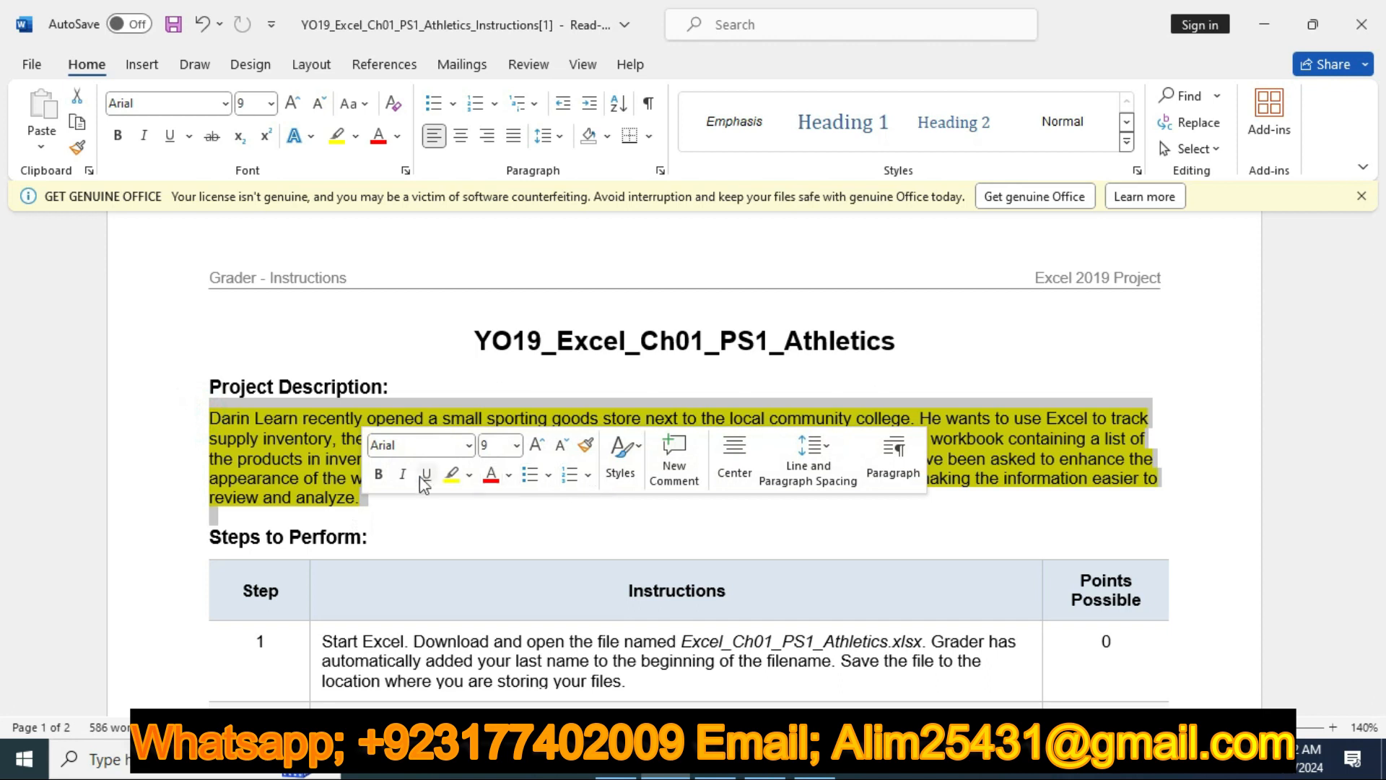
click(452, 474)
click(619, 505)
Highlight the step 1 row of the instructions table in yellow
scroll(614, 469, down, 3)
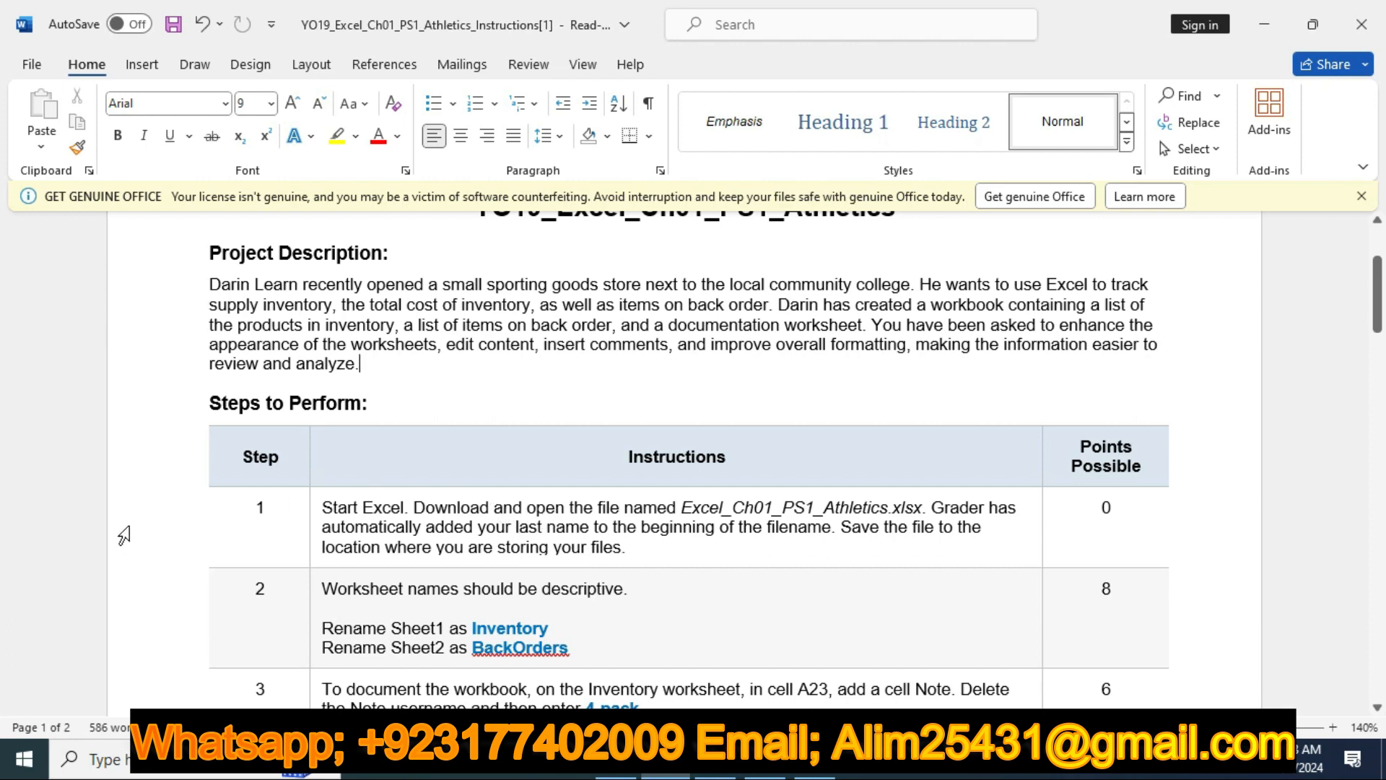
click(150, 518)
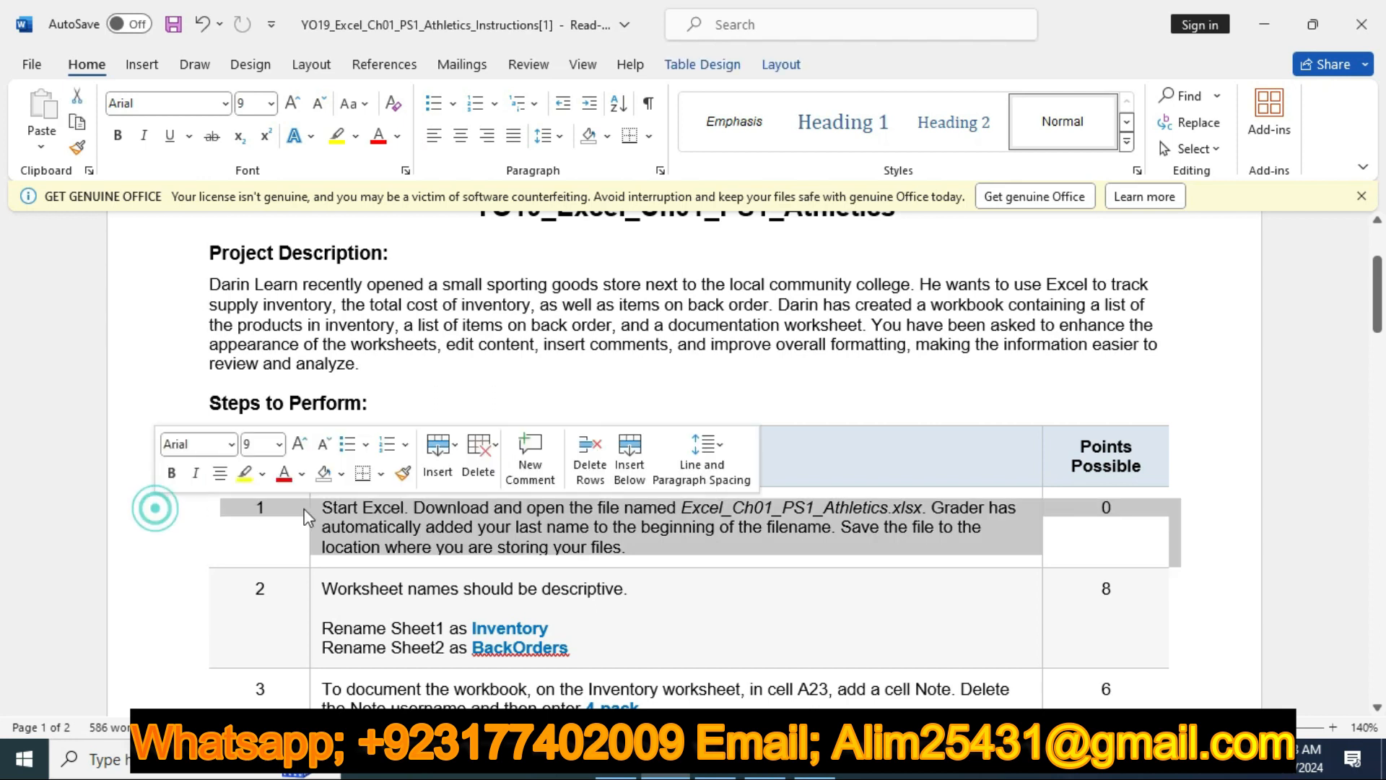
click(245, 473)
scroll(733, 551, down, 1)
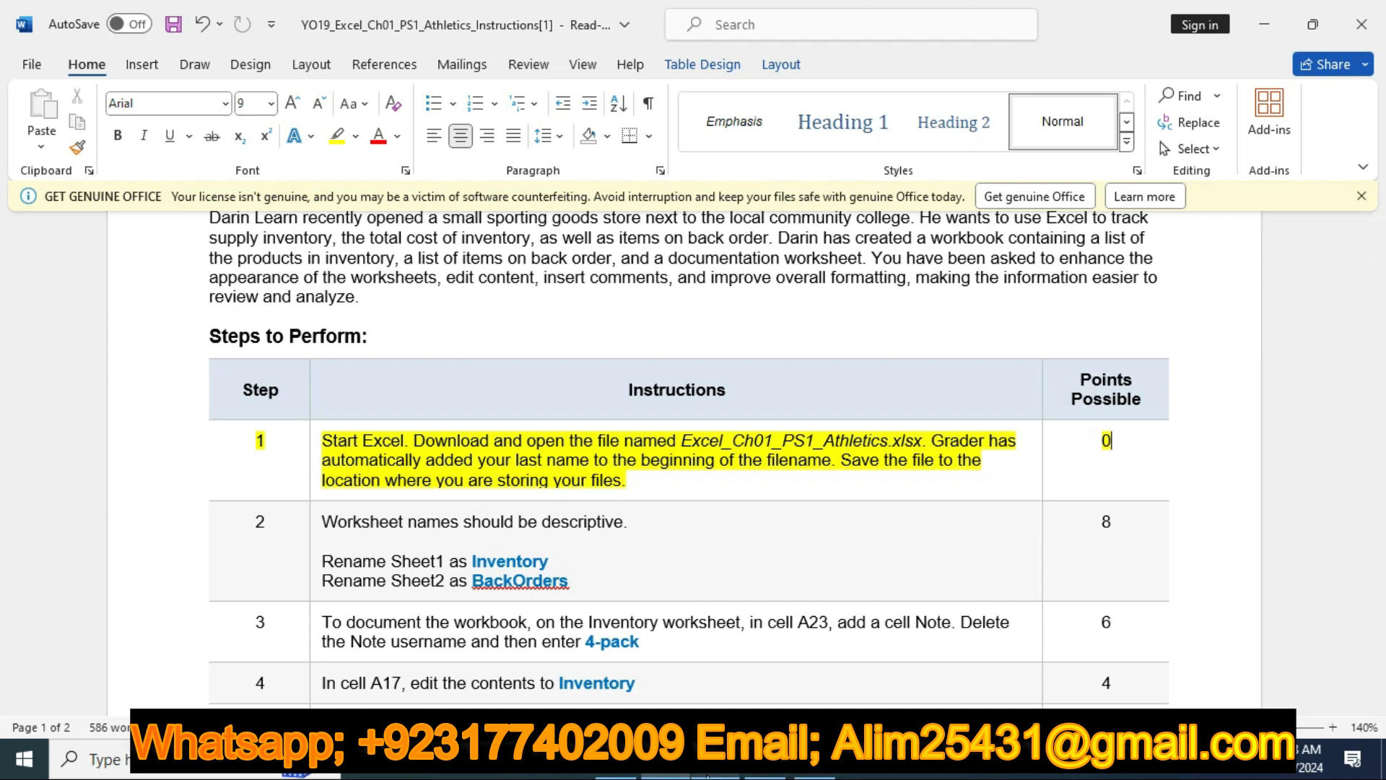
Check the open Athletics workbook in Excel, then return to the Word instructions and clear the highlight from the step 1 row
click(714, 763)
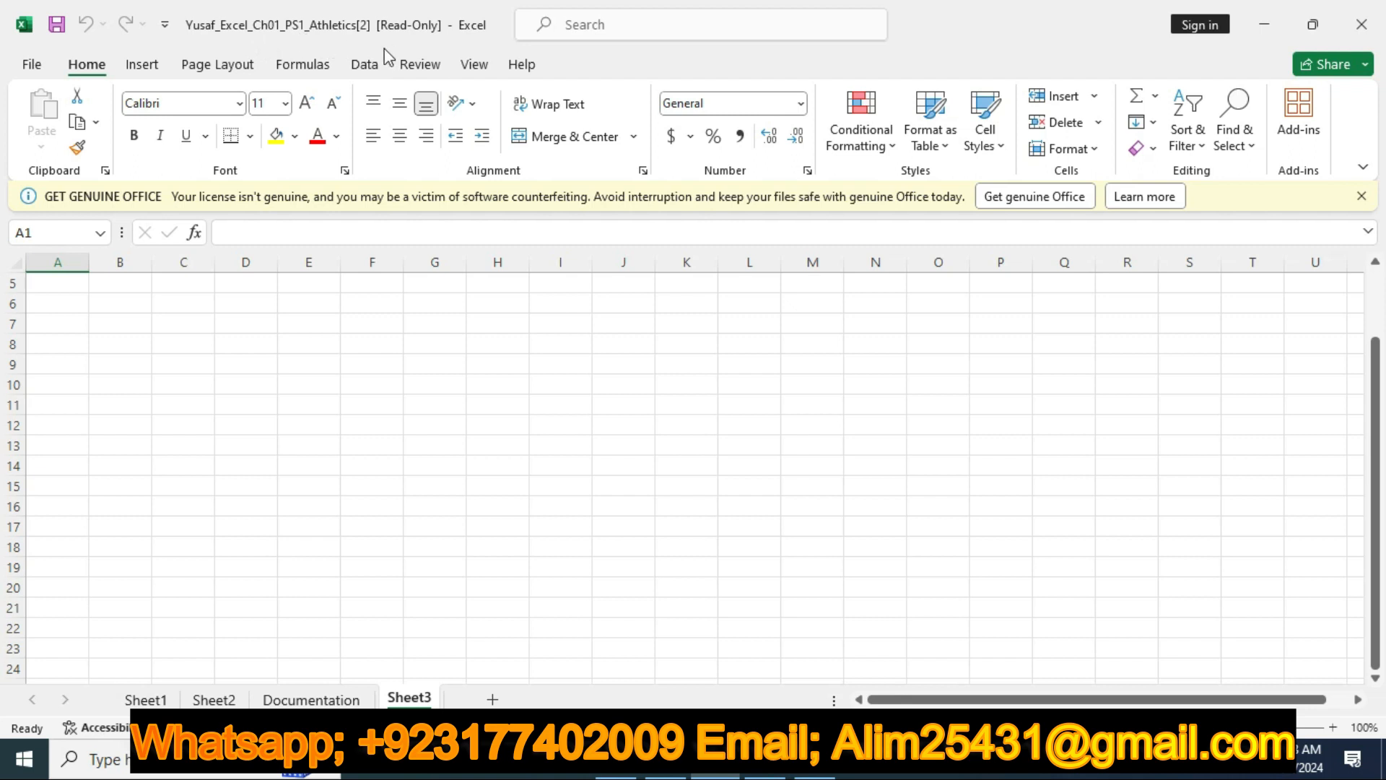
click(666, 763)
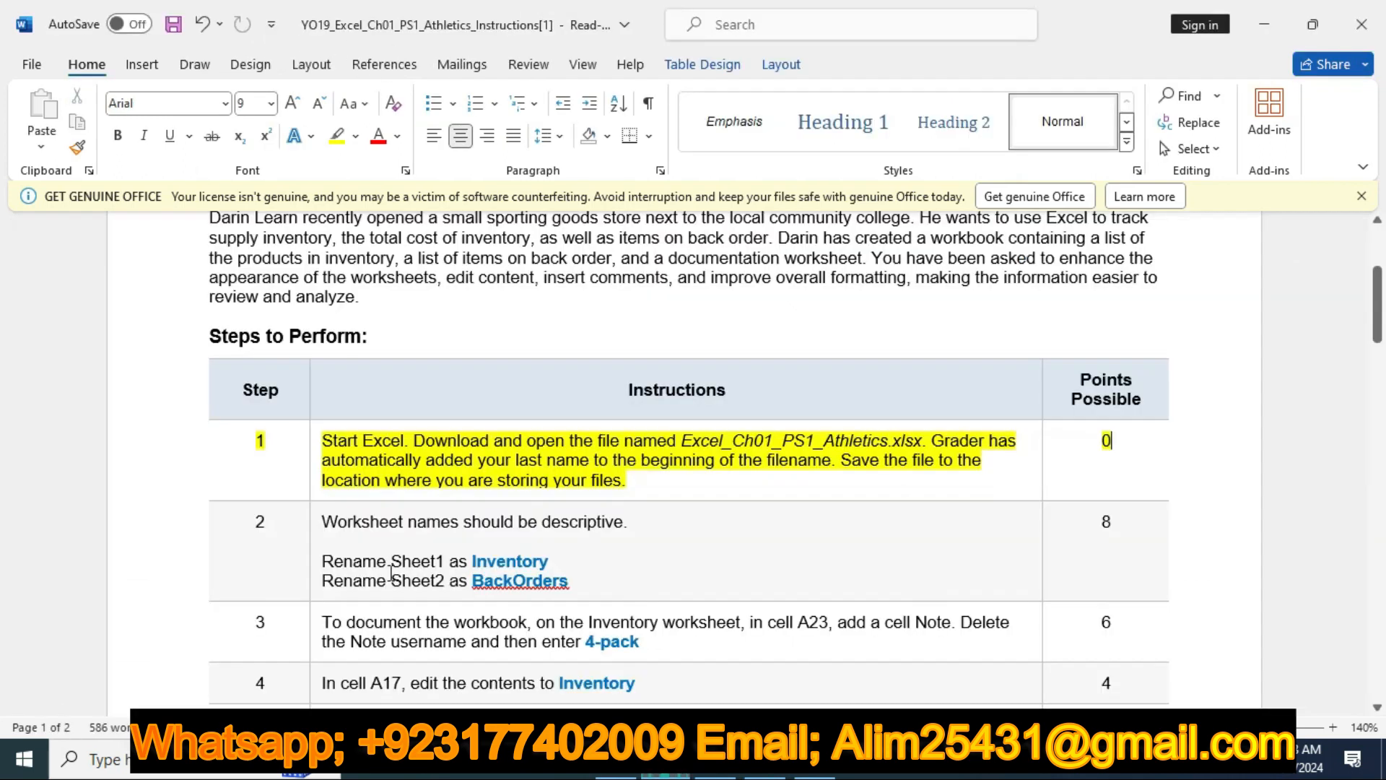
click(179, 444)
Highlight the step 2 row about worksheet names in yellow
click(175, 555)
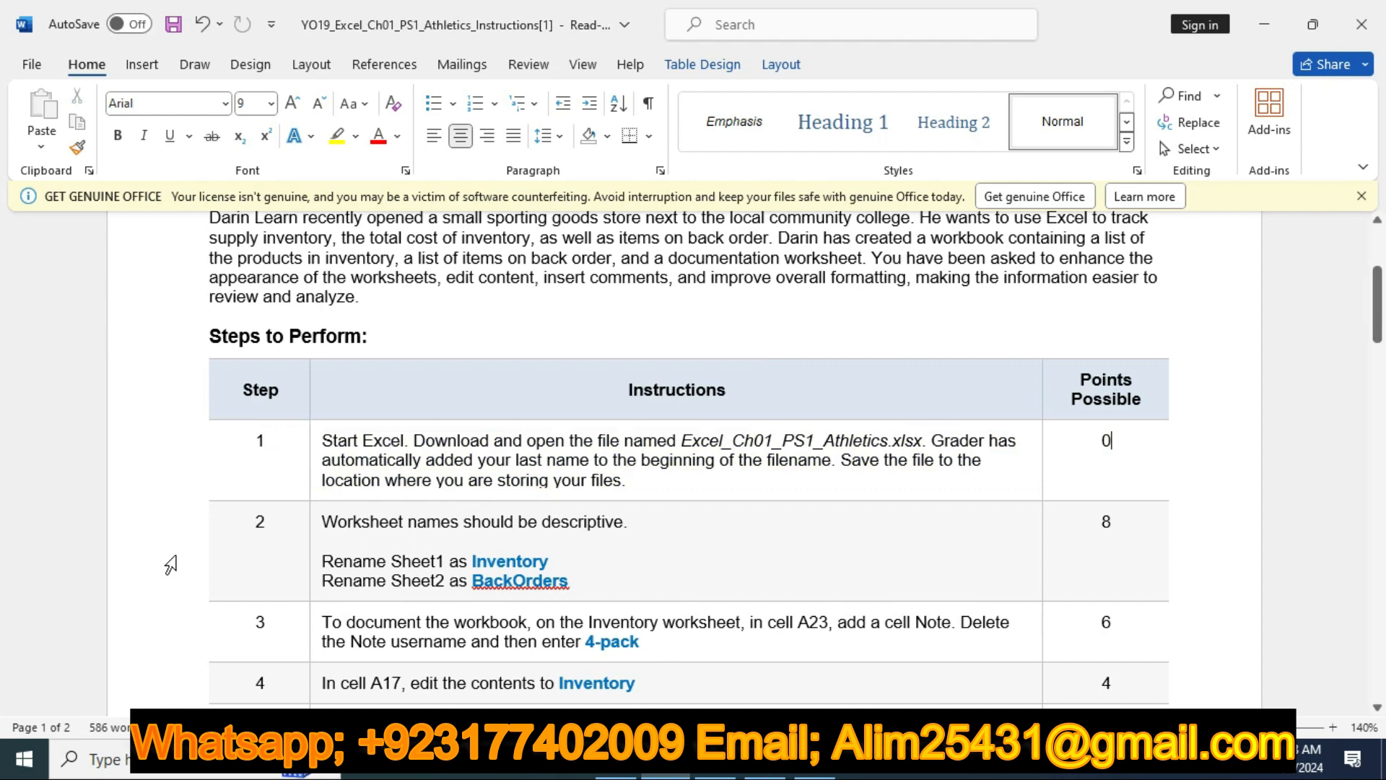
click(264, 519)
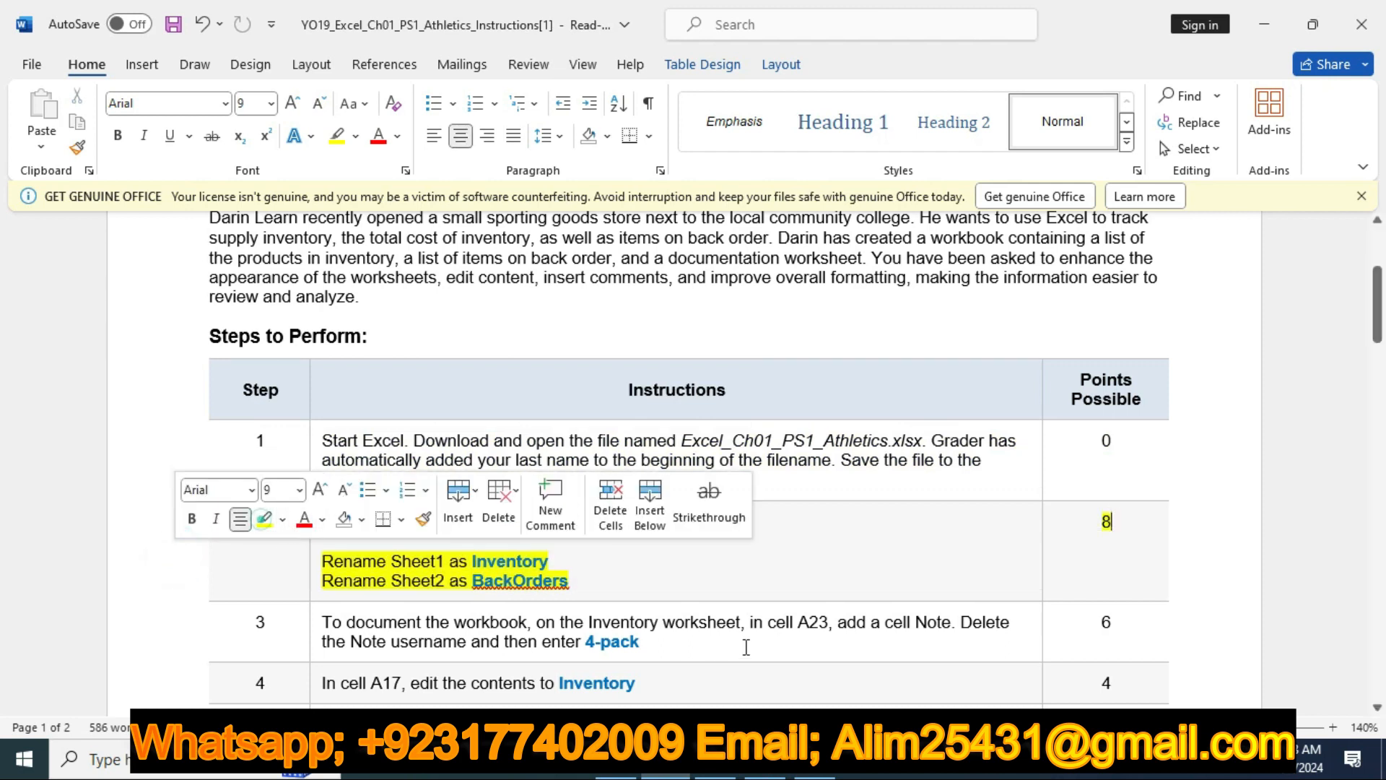
click(736, 589)
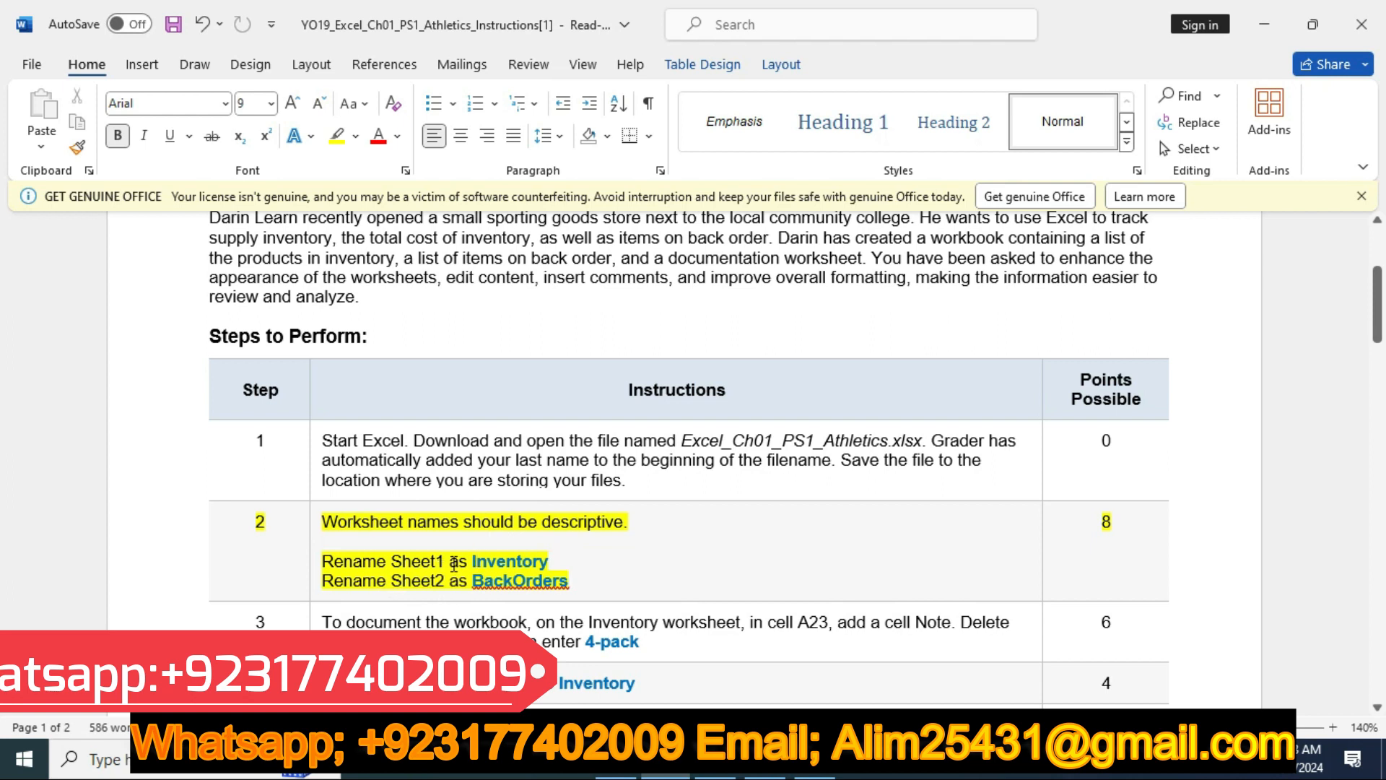
Copy the name Inventory from the instructions, switch to the Excel workbook and rename Sheet1 as Inventory
double_click(477, 560)
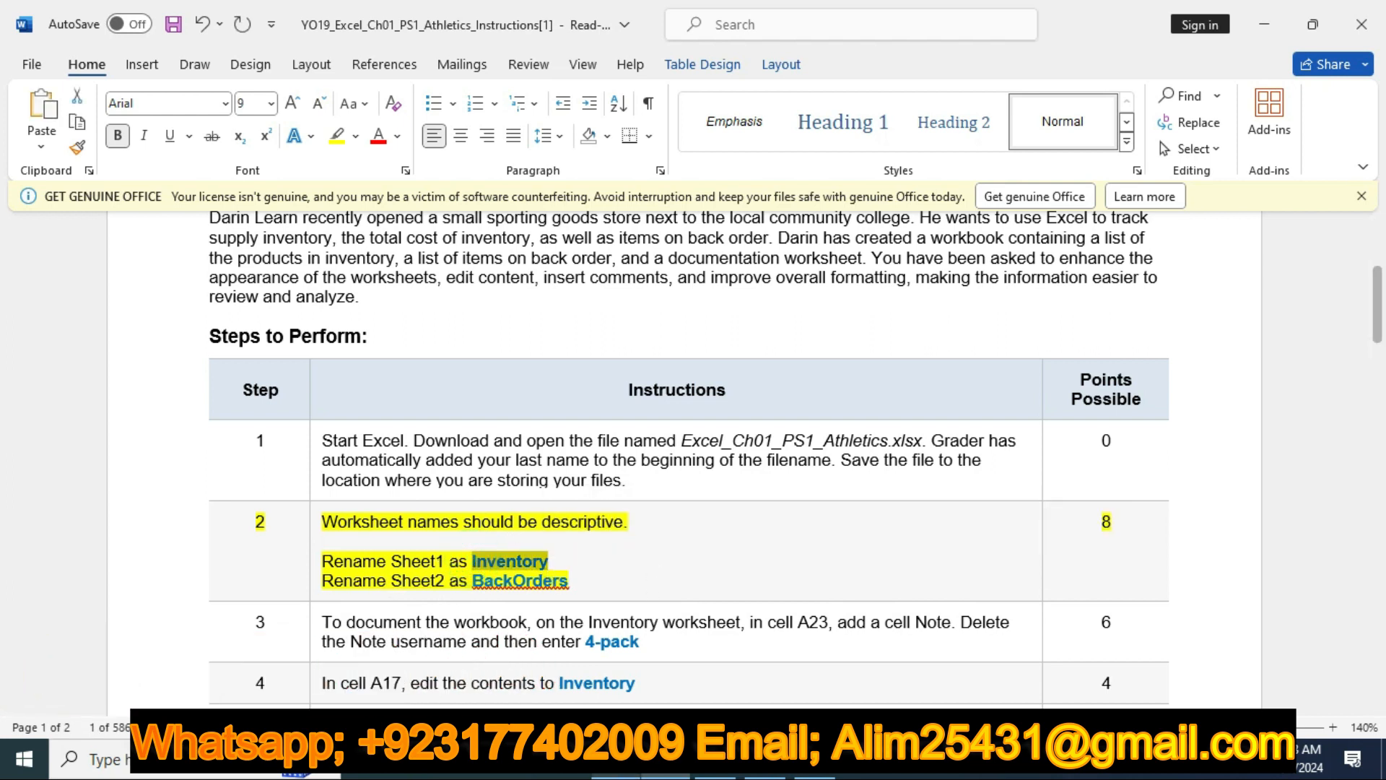
click(726, 774)
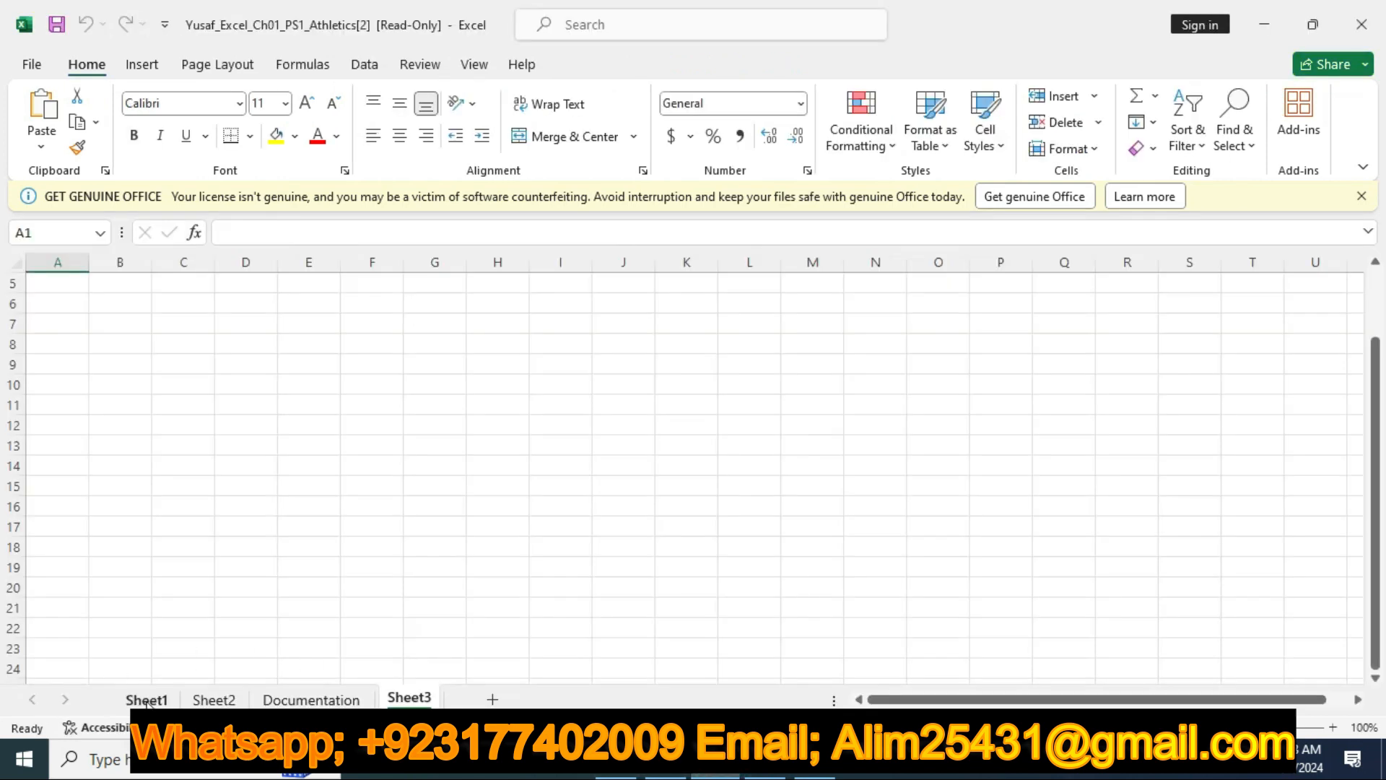
click(145, 699)
right_click(158, 697)
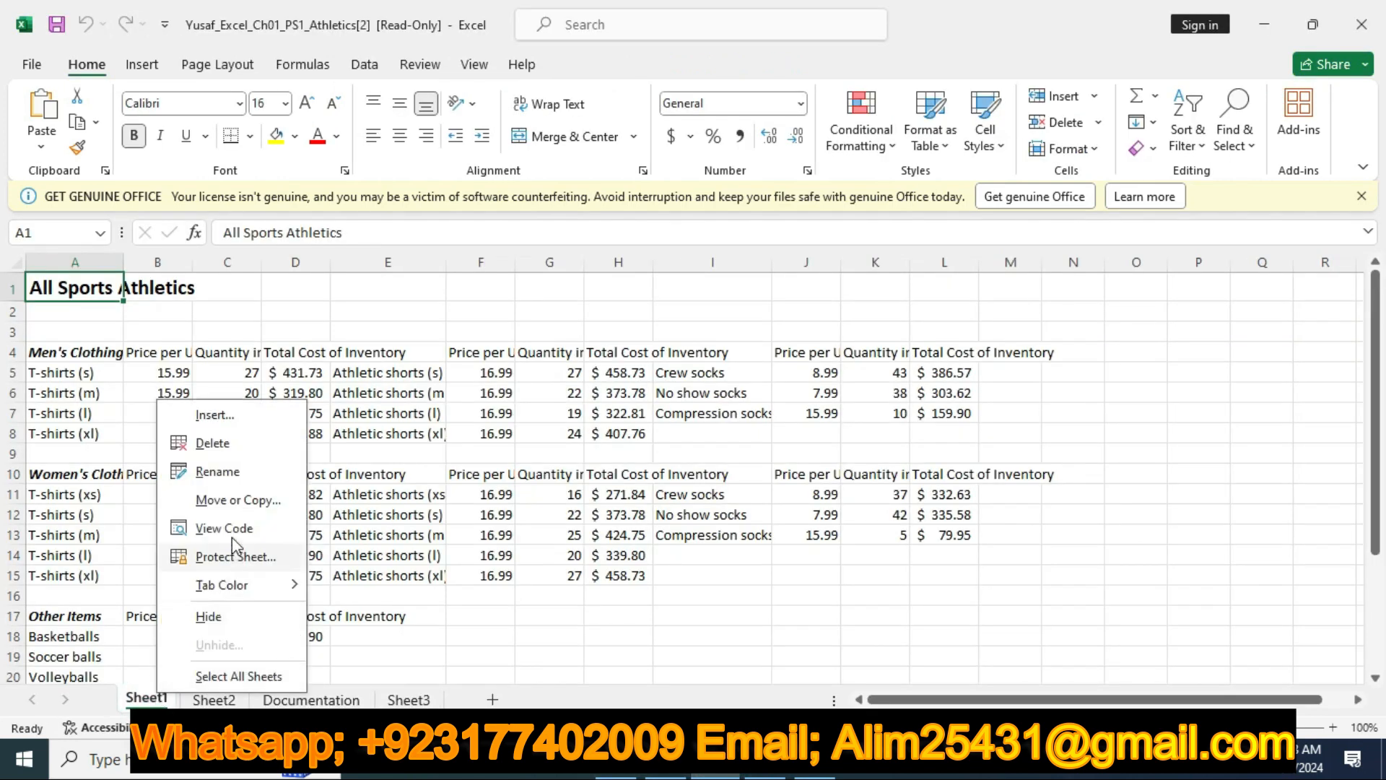
click(233, 468)
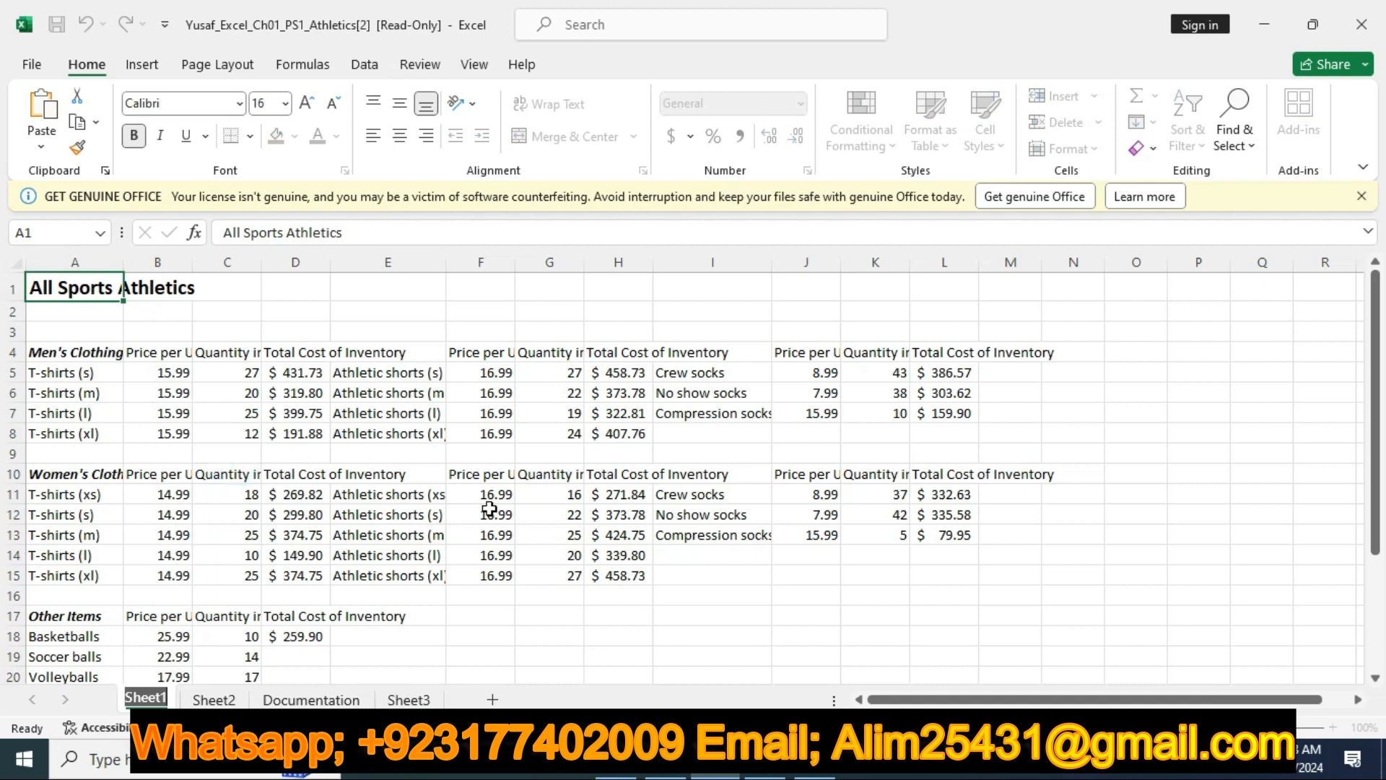
key(BackSpace)
text(Inventory)
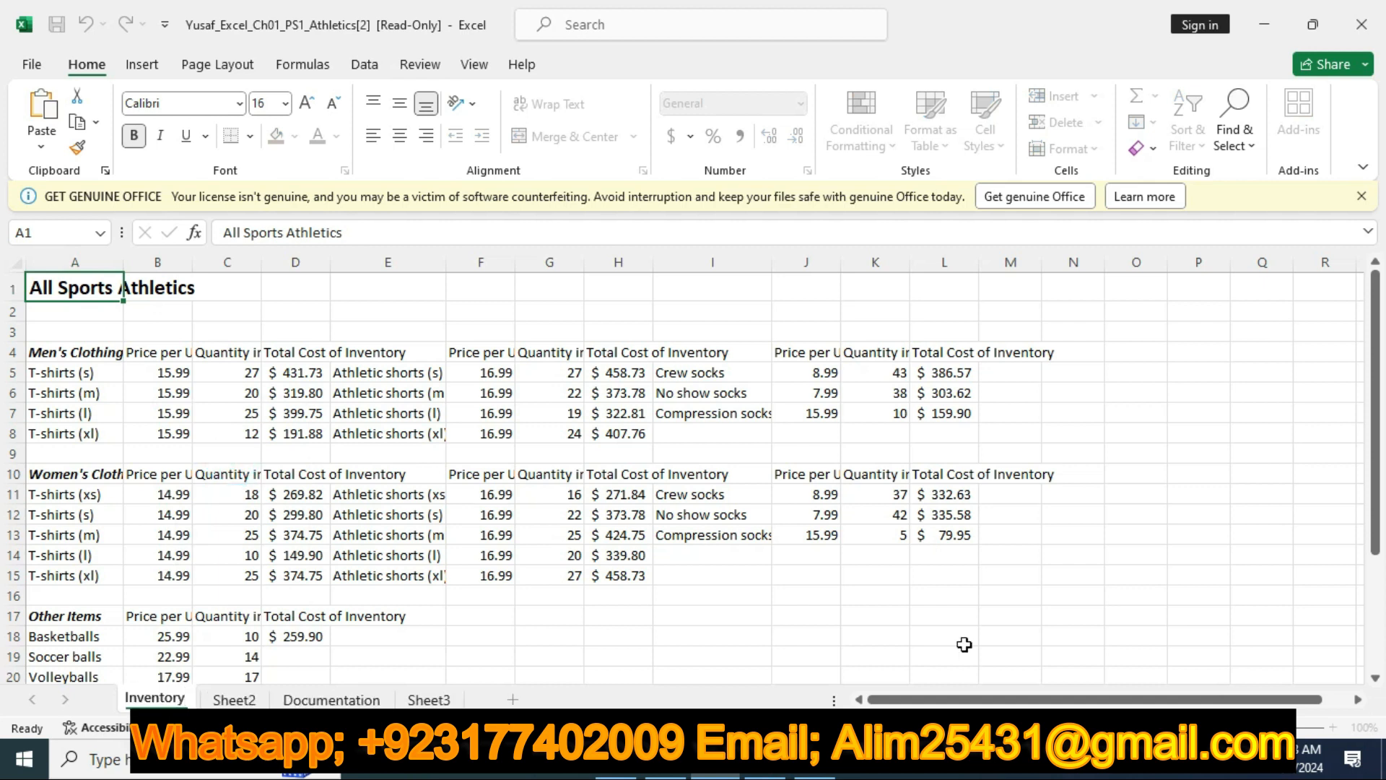
click(424, 637)
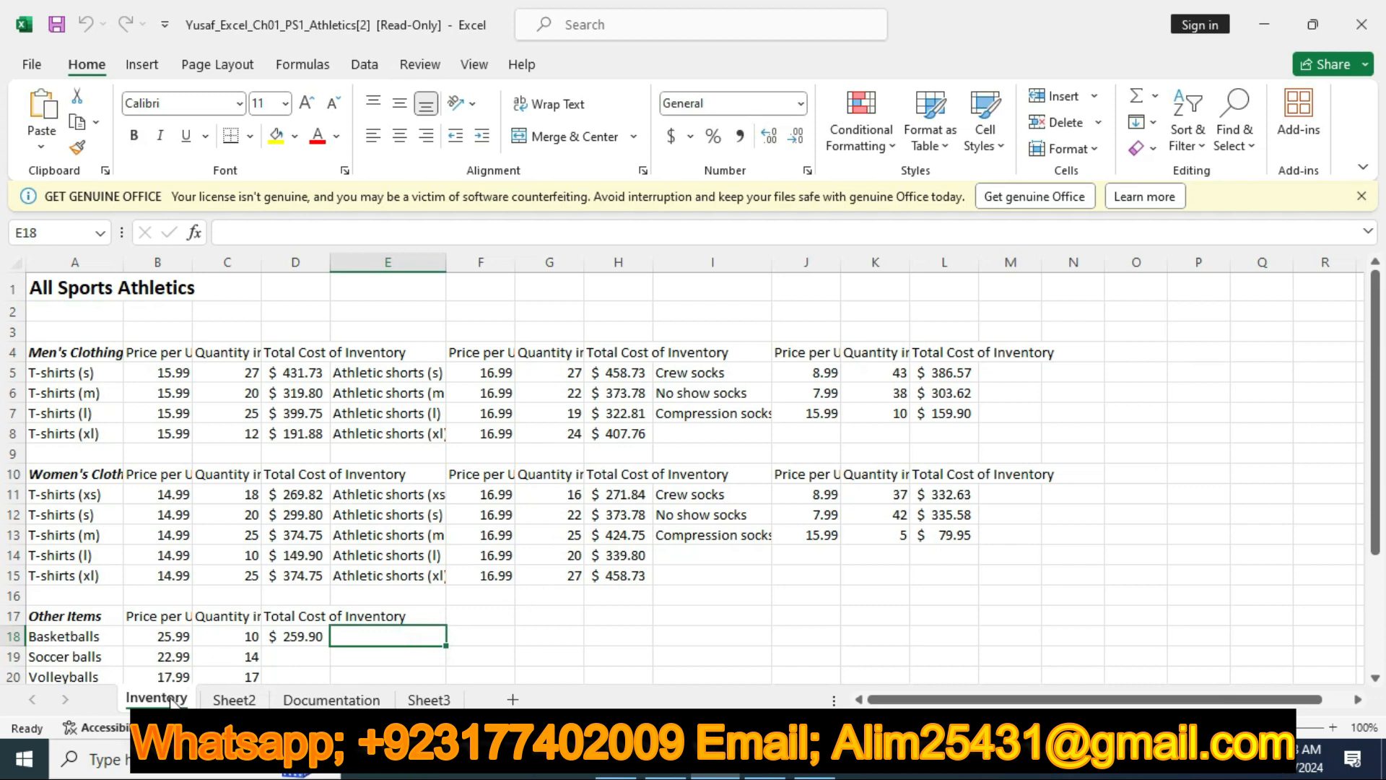
Copy the name BackOrders from the Word instructions and rename Sheet2 of the Excel workbook as BackOrders
click(660, 774)
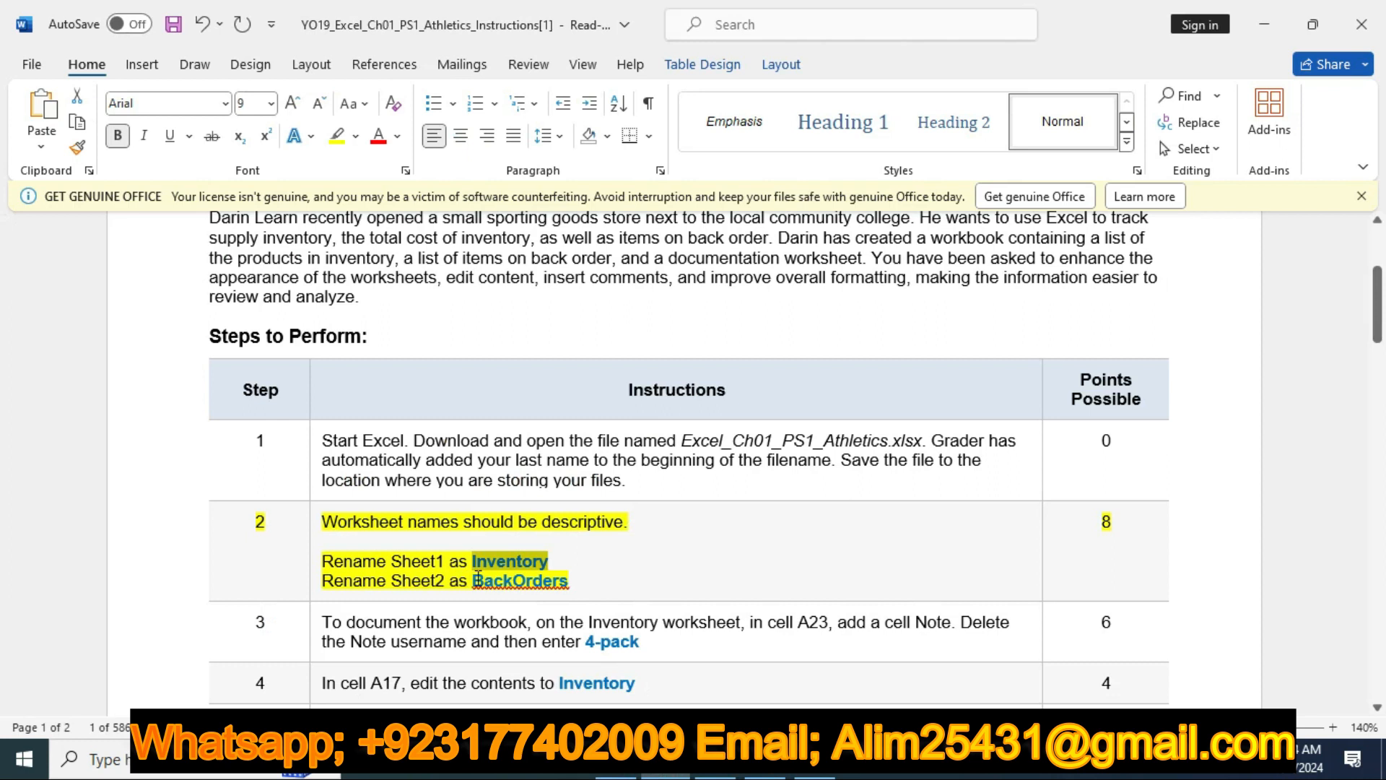
drag(474, 580, 569, 587)
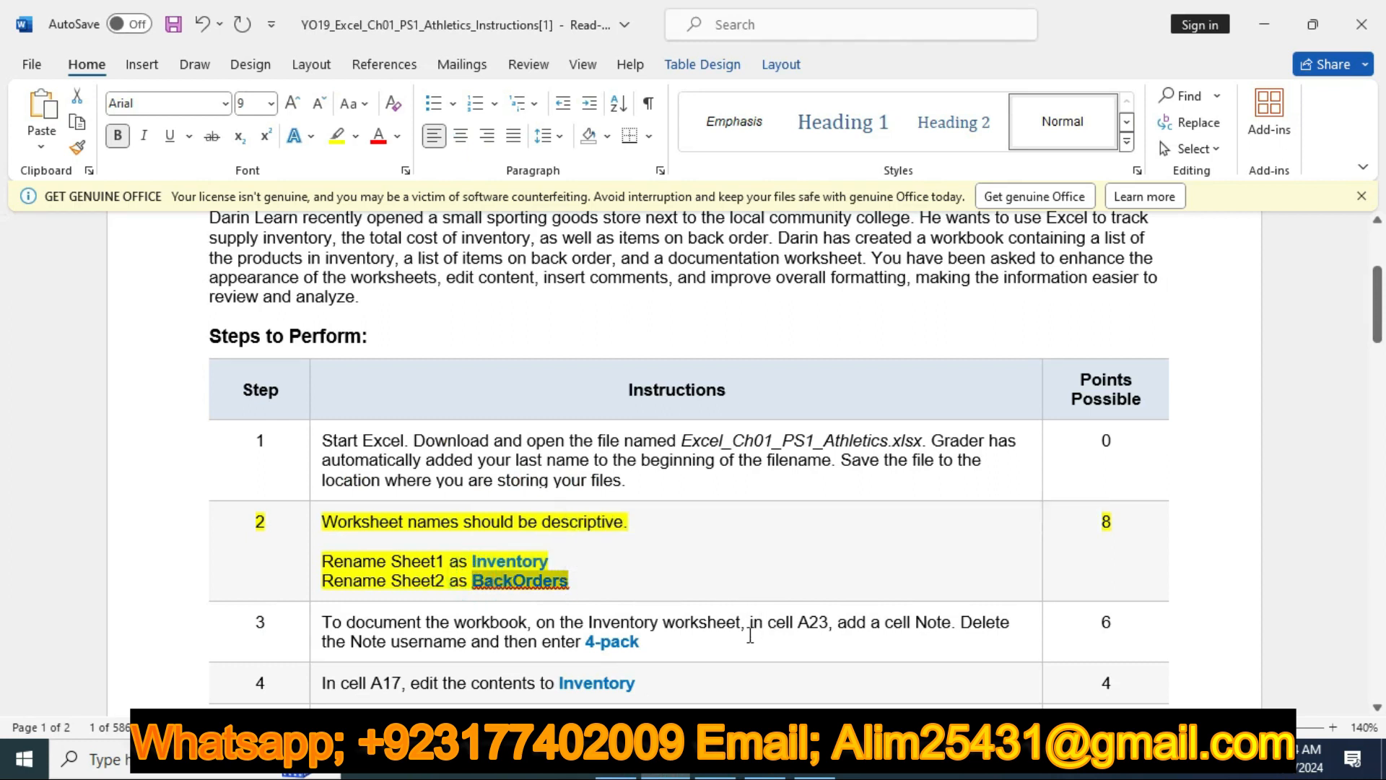
click(712, 765)
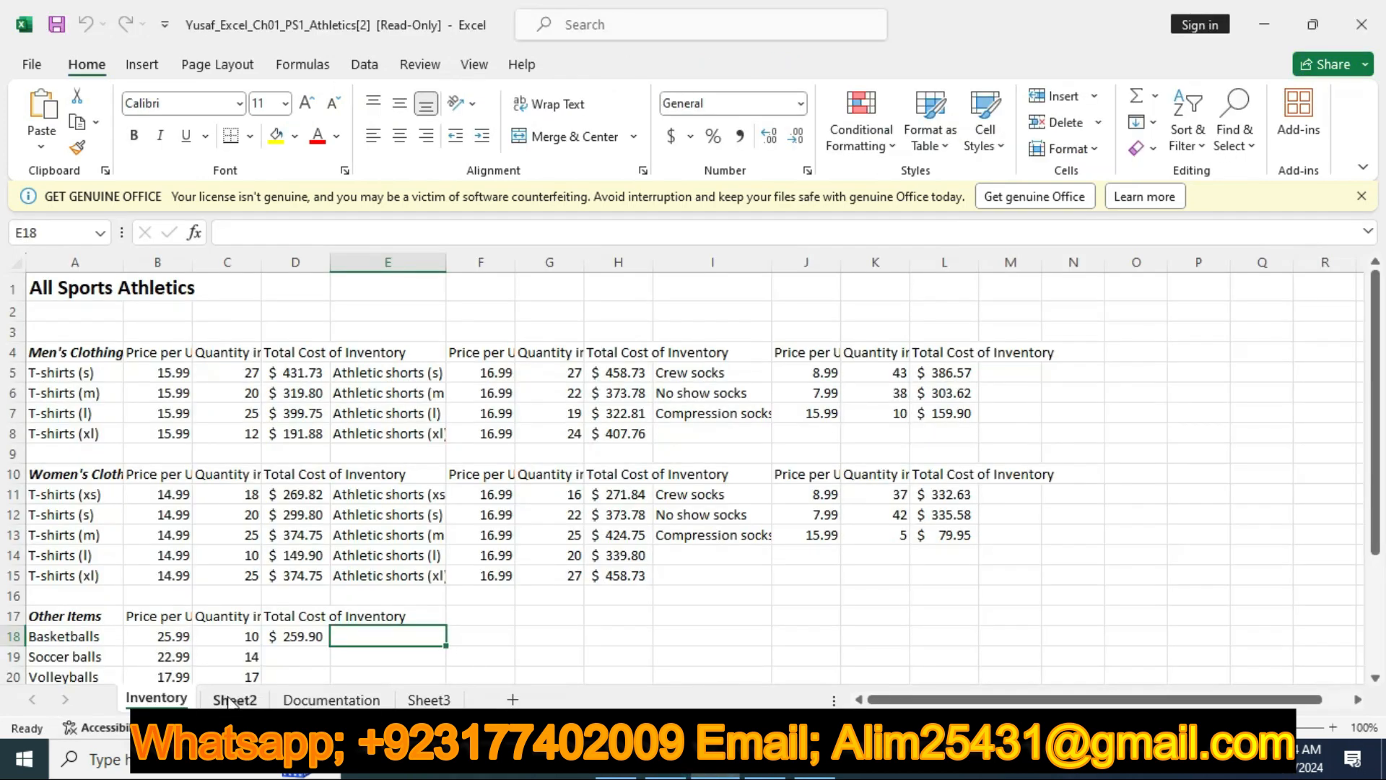
click(226, 701)
right_click(235, 700)
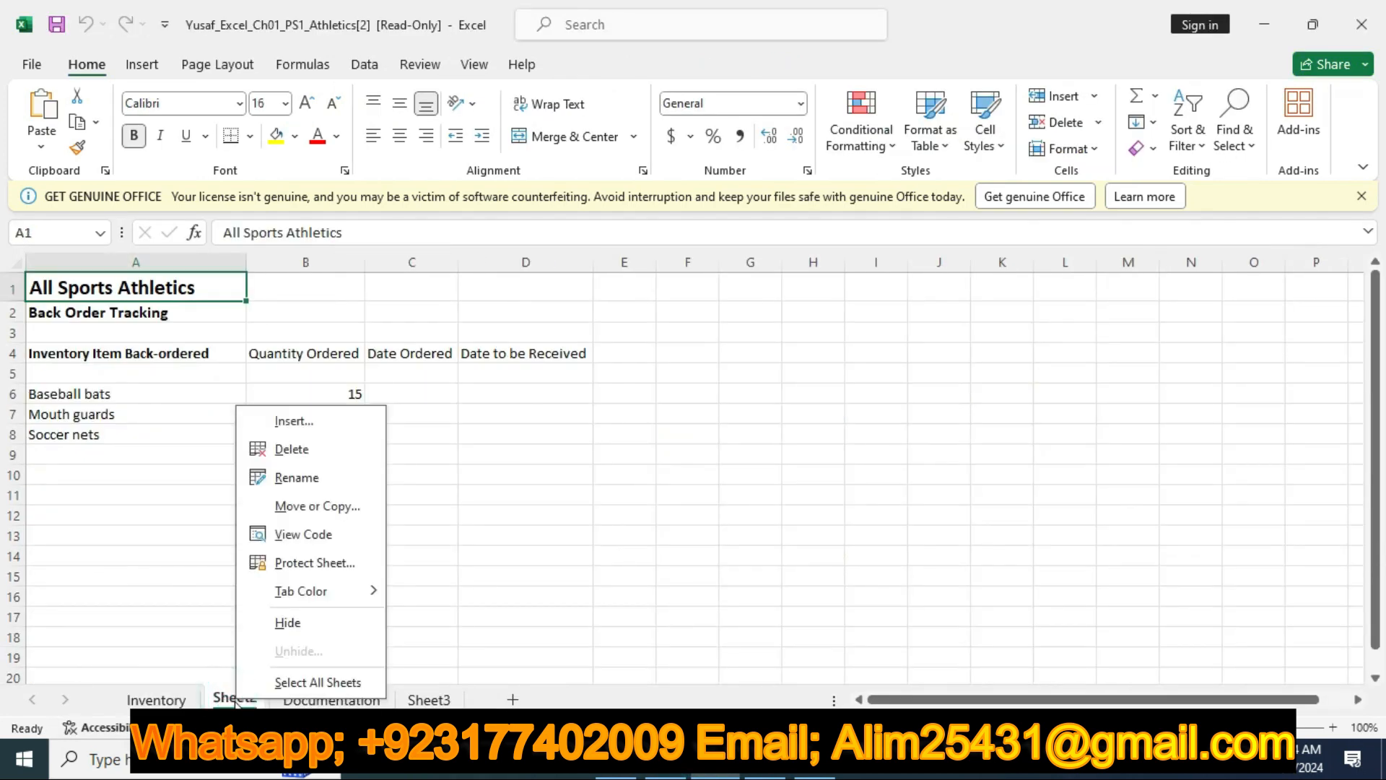
click(286, 478)
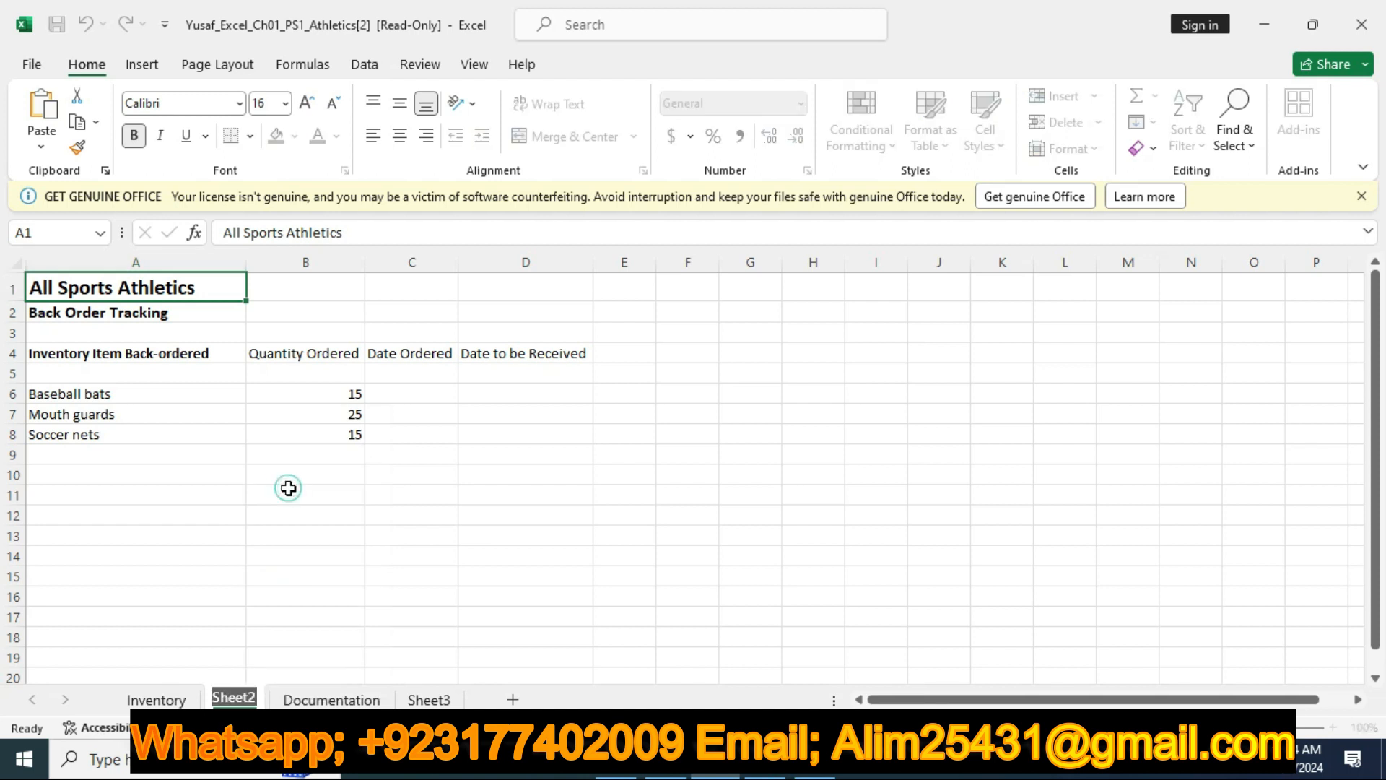
key(BackSpace)
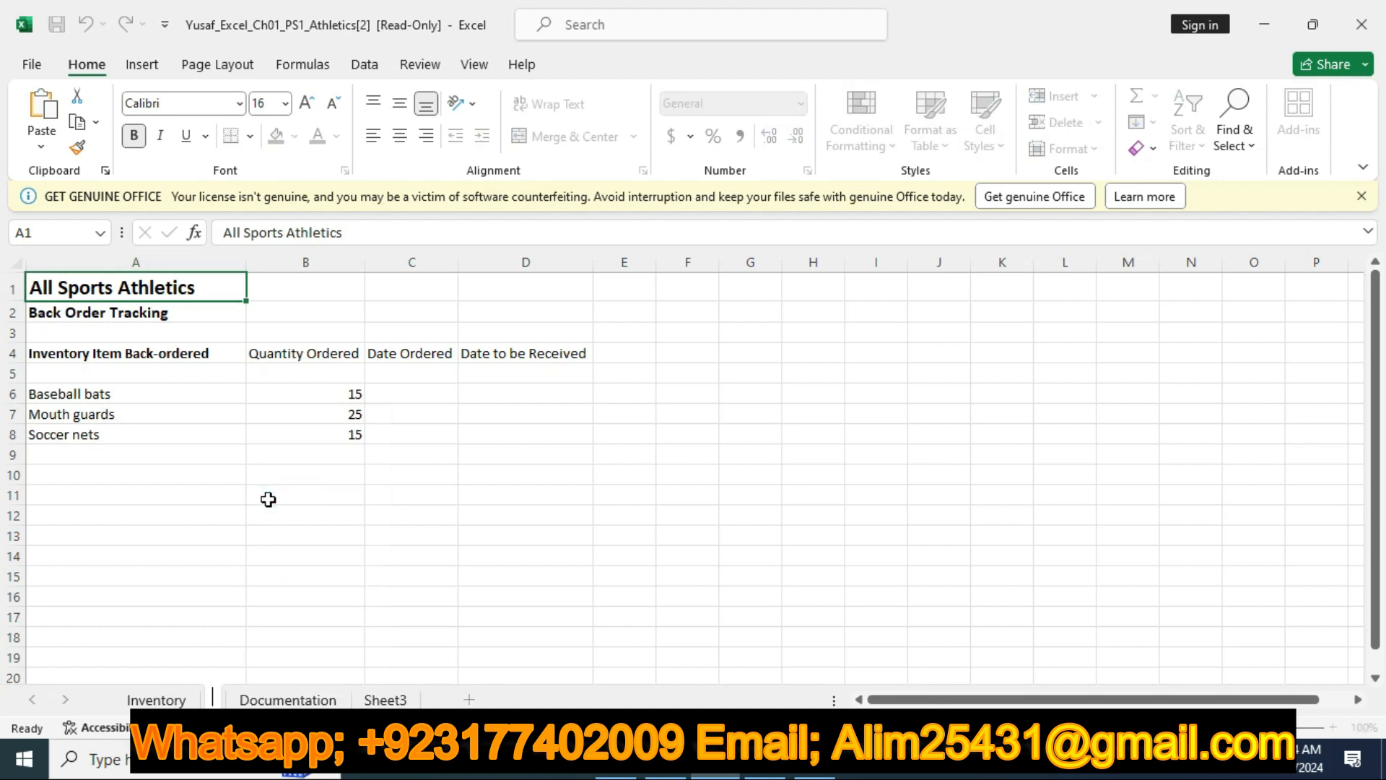
text(BackOrders)
click(51, 528)
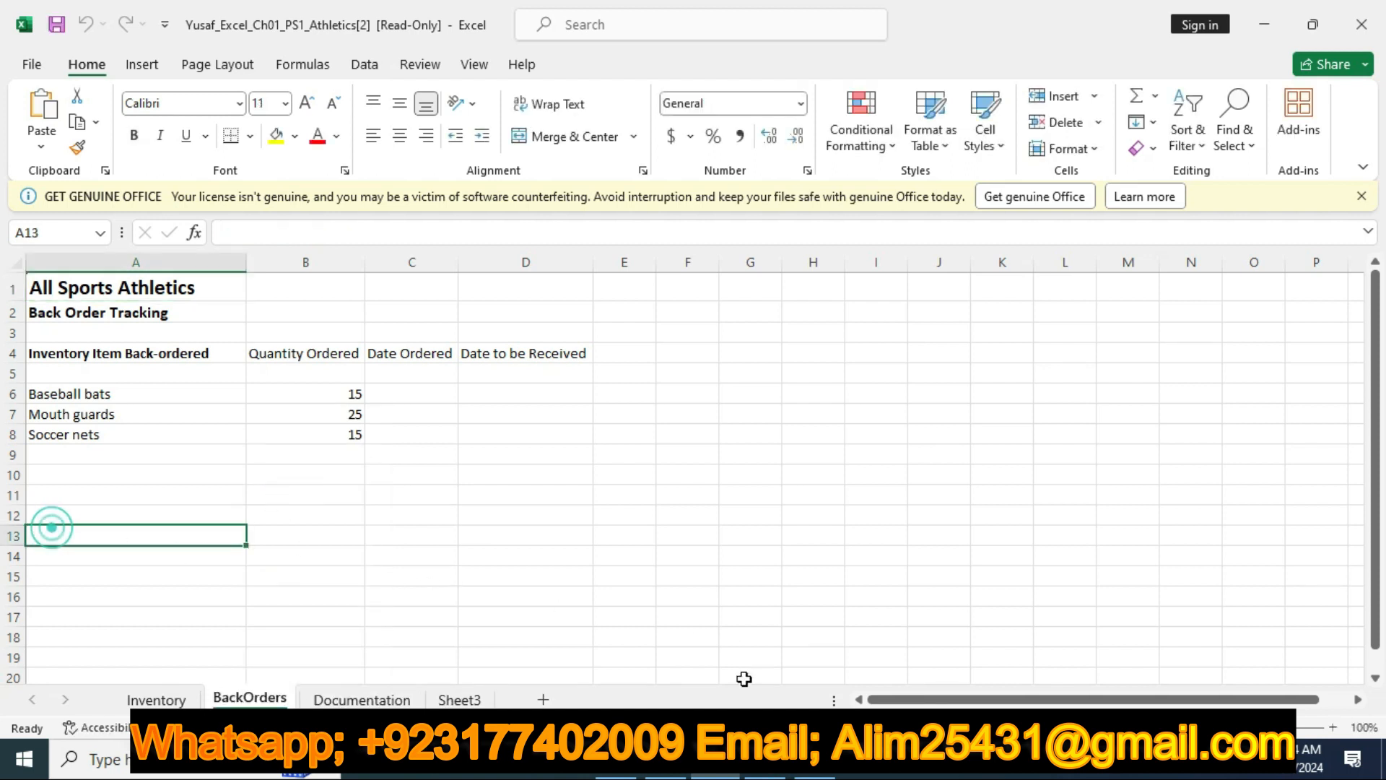
Return to the Word instructions and remove the yellow highlight from the step 2 row
key(alt+Tab)
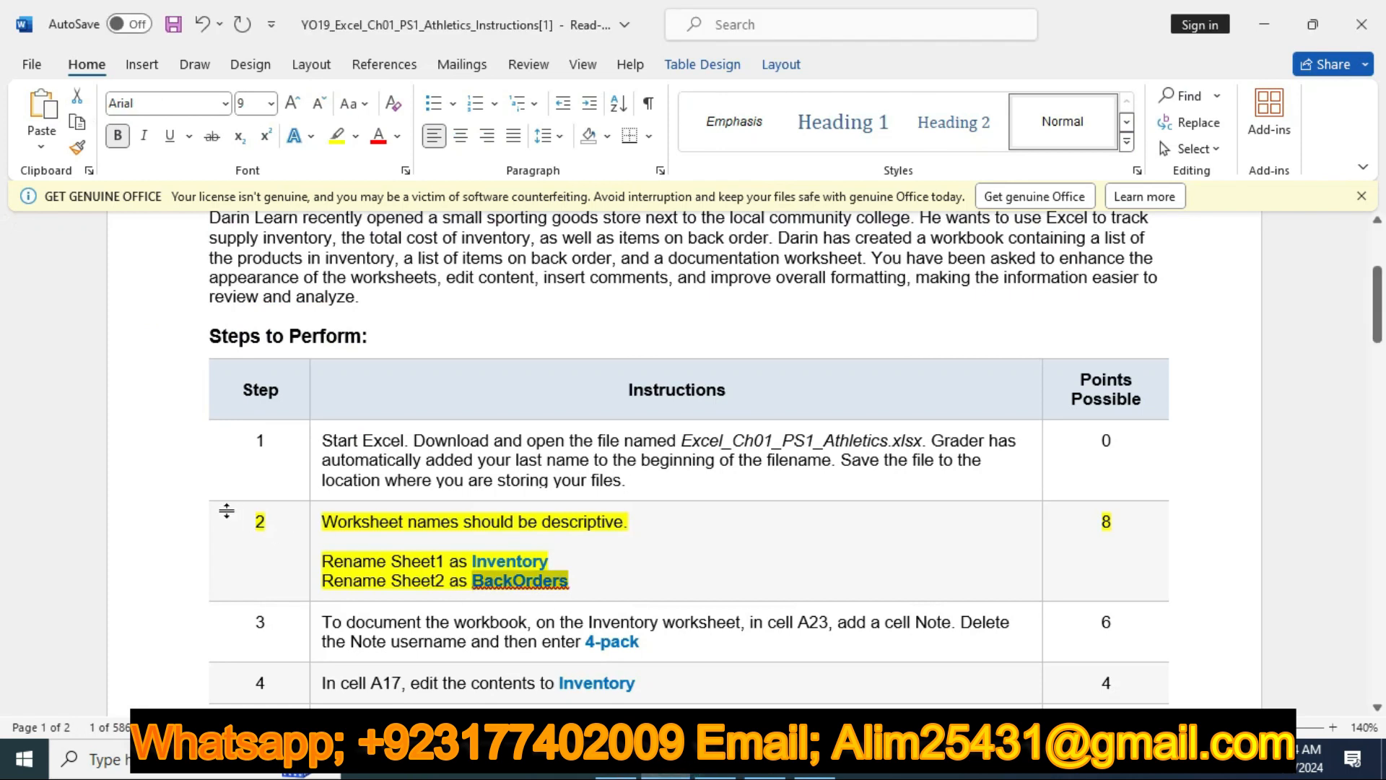
click(173, 524)
click(267, 488)
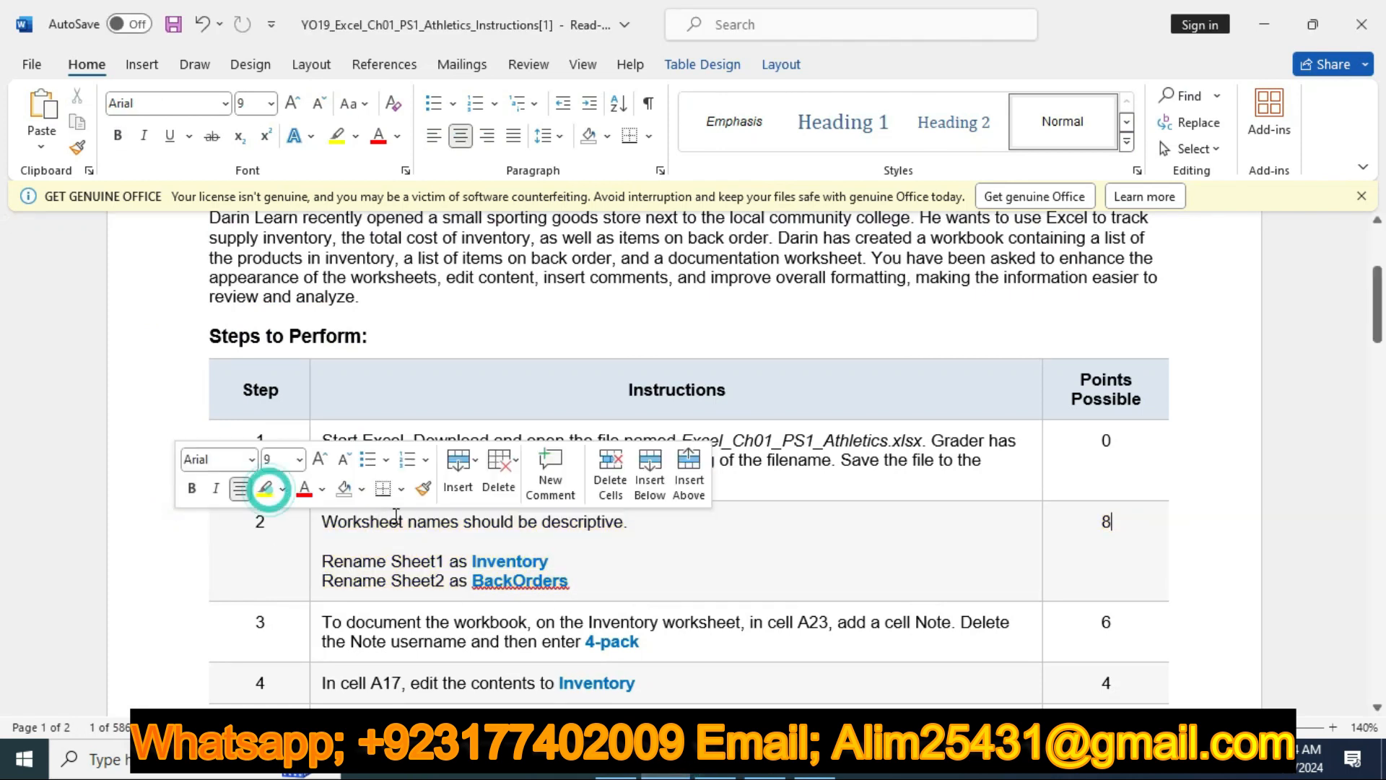
Highlight the step 3 row about the cell note in yellow
scroll(390, 517, down, 3)
click(131, 488)
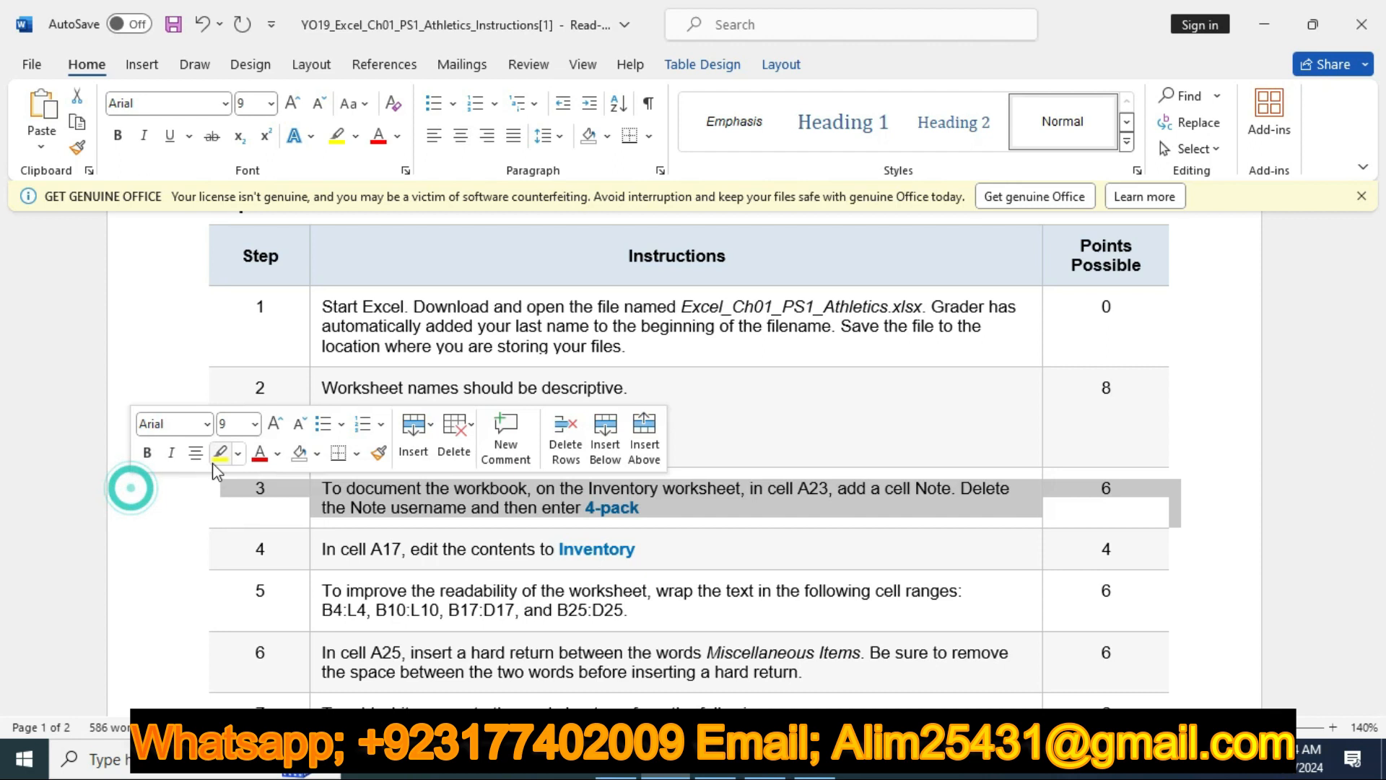
click(220, 453)
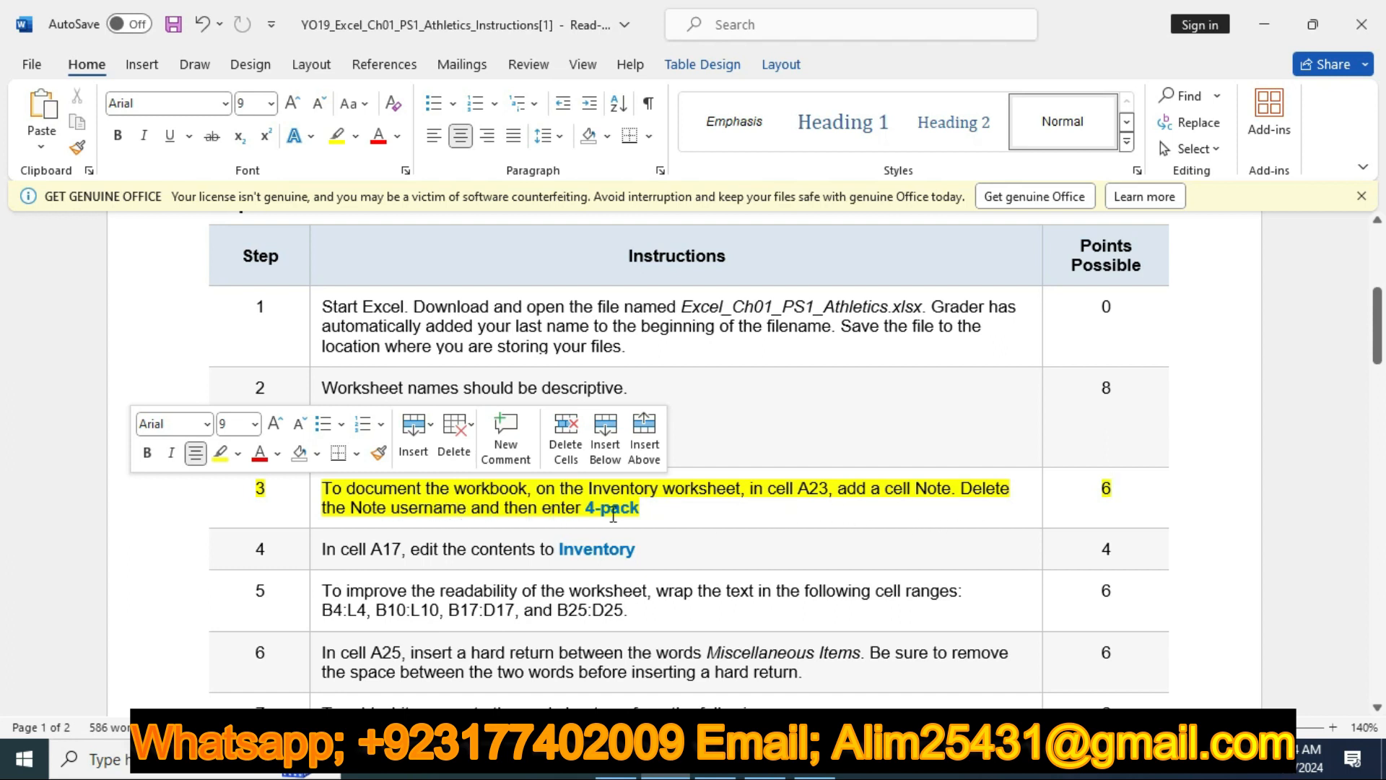
Copy the note text 4-pack from the instructions and select cell A23 on the Inventory worksheet in Excel
drag(588, 512, 645, 509)
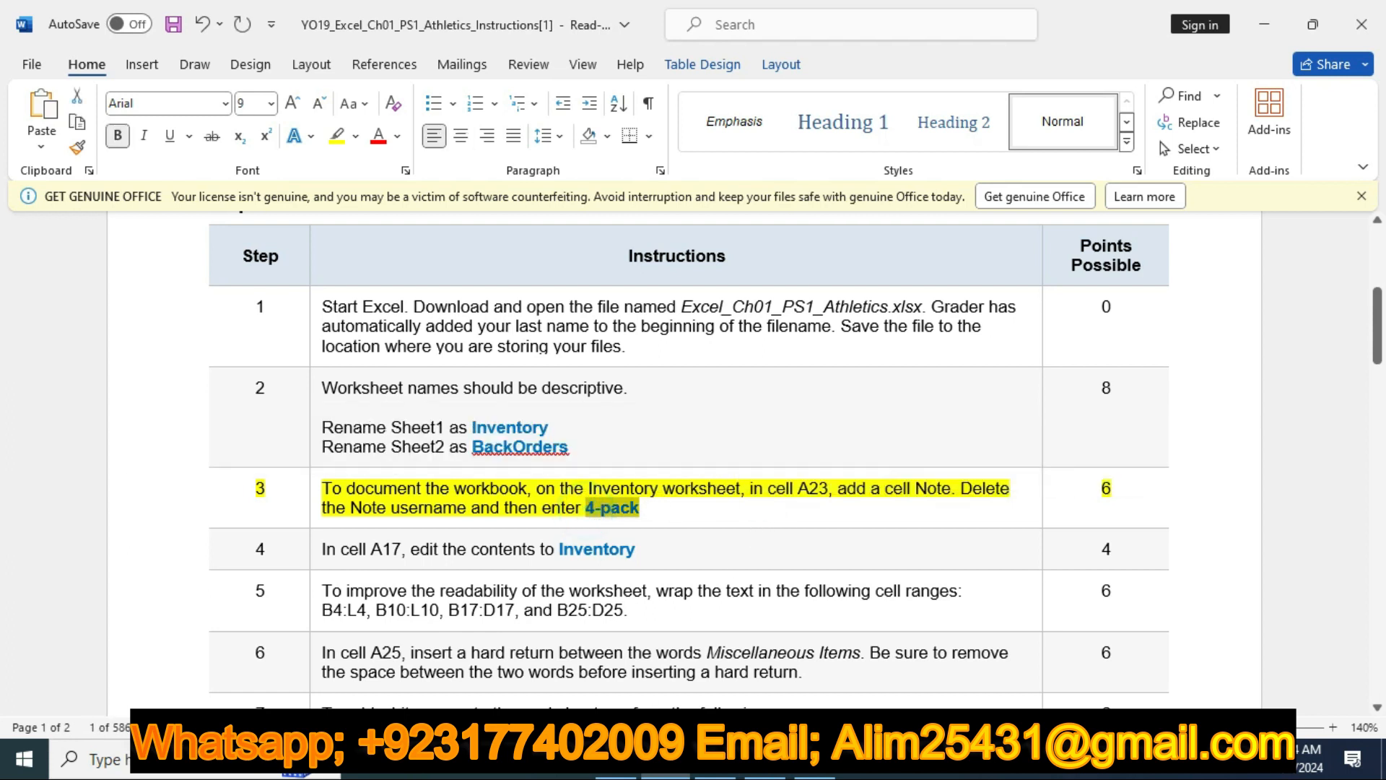
click(715, 765)
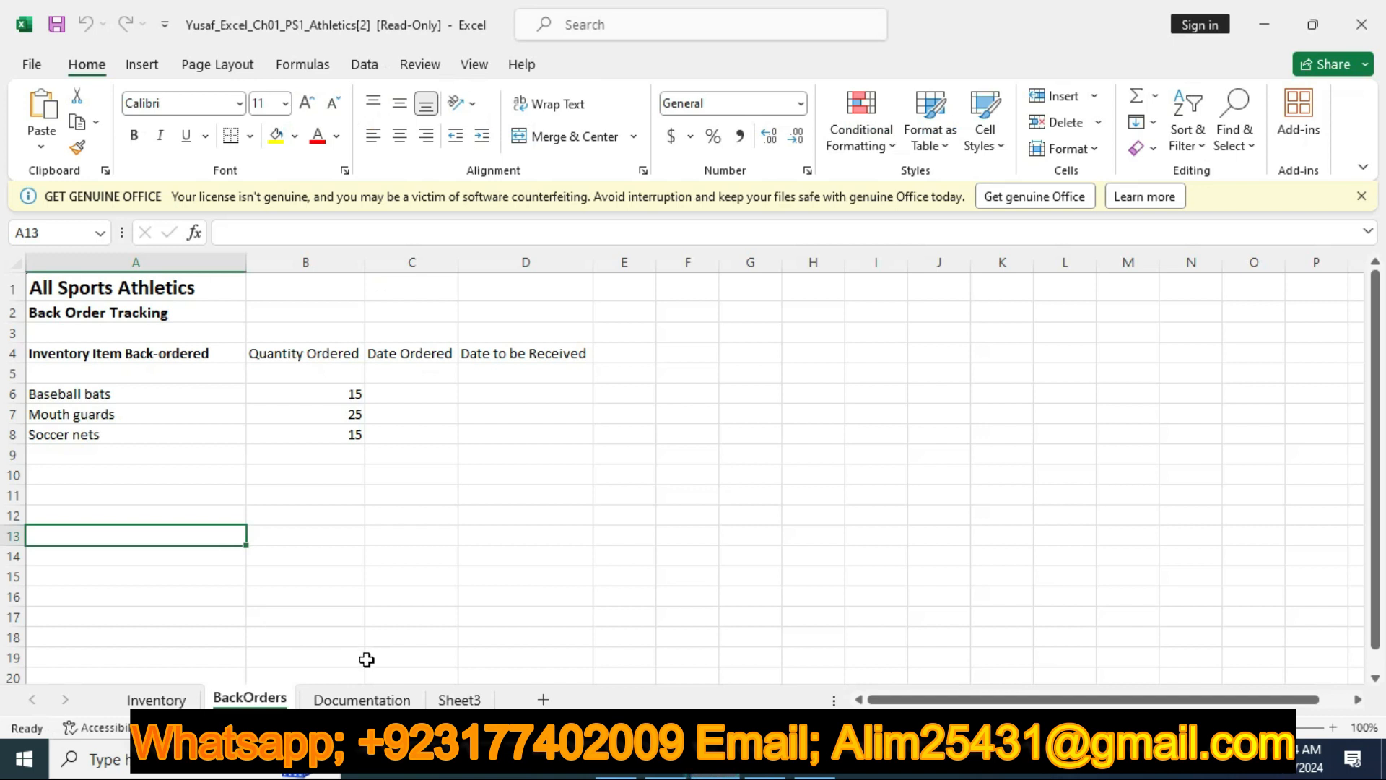
click(666, 766)
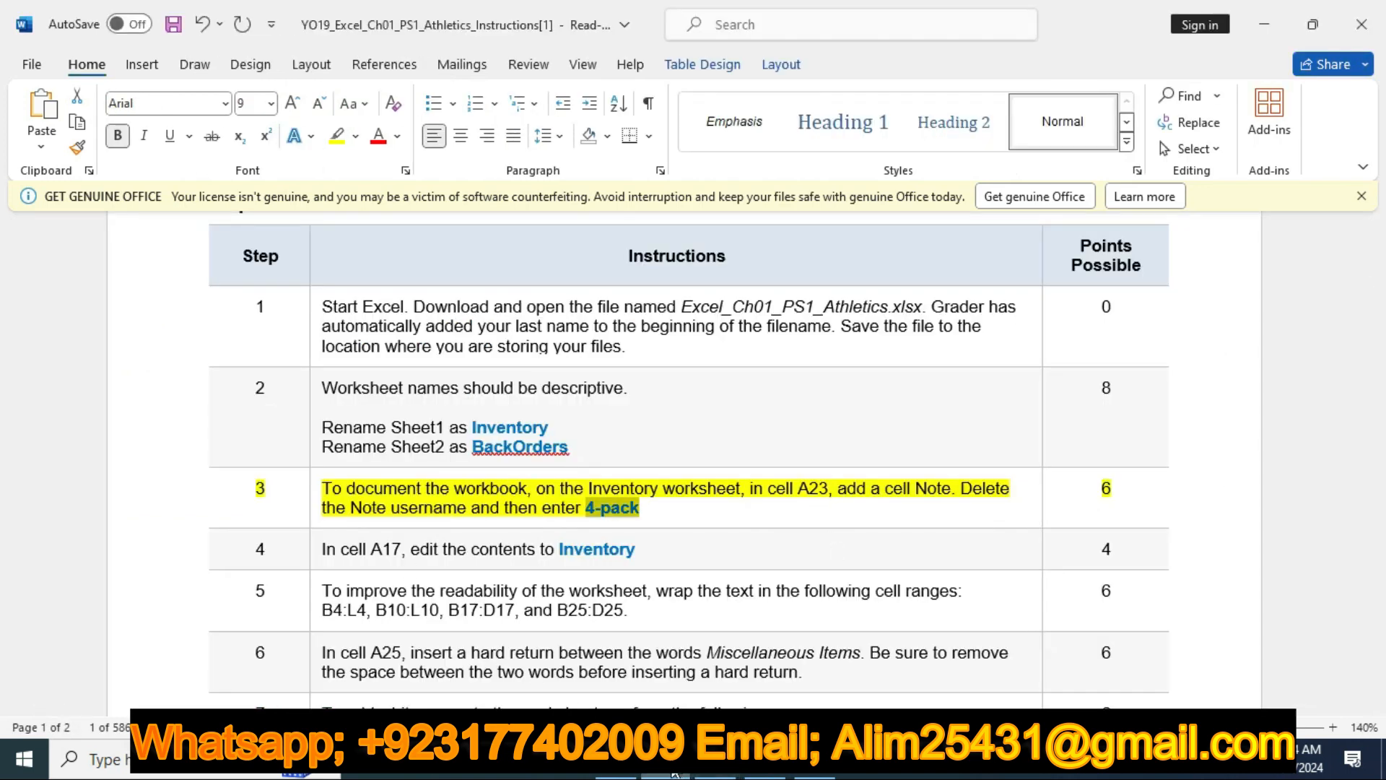
click(706, 769)
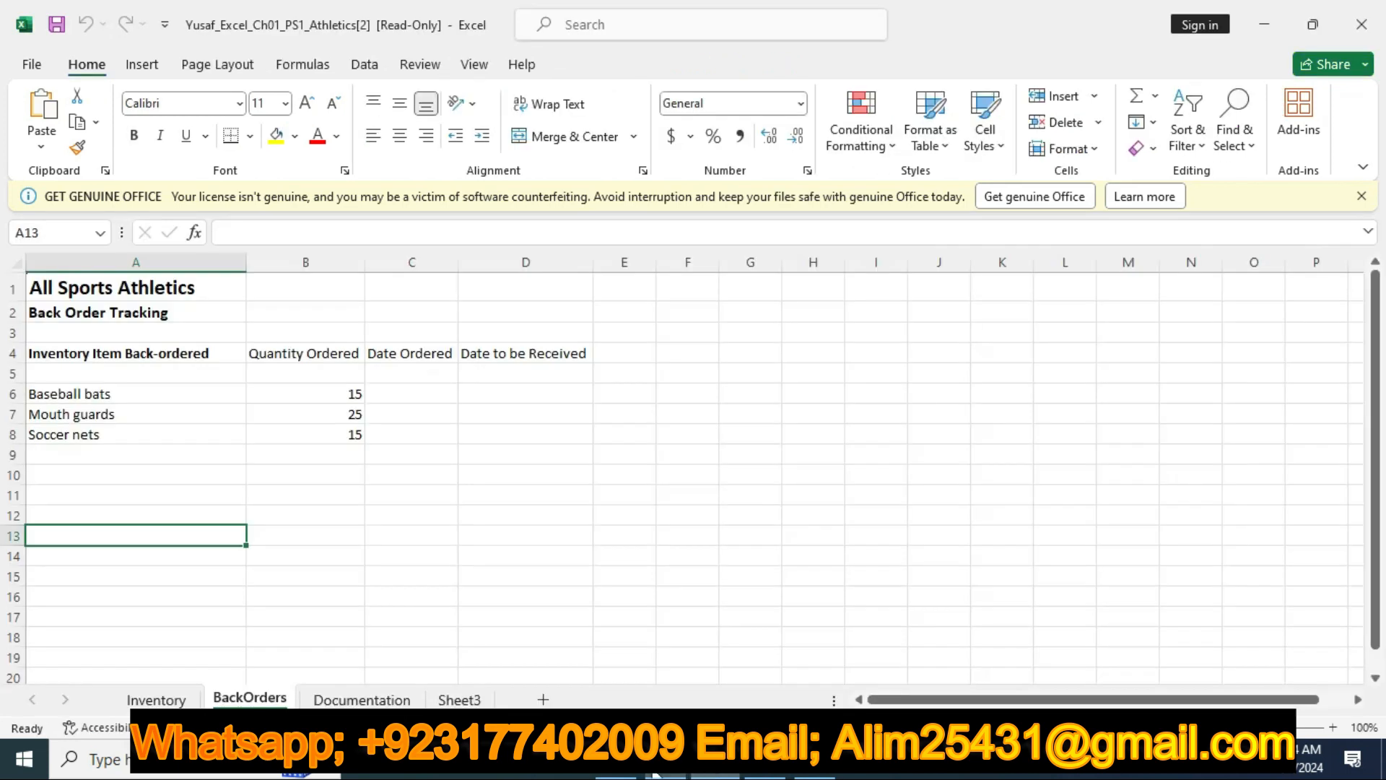
click(156, 698)
scroll(230, 461, down, 2)
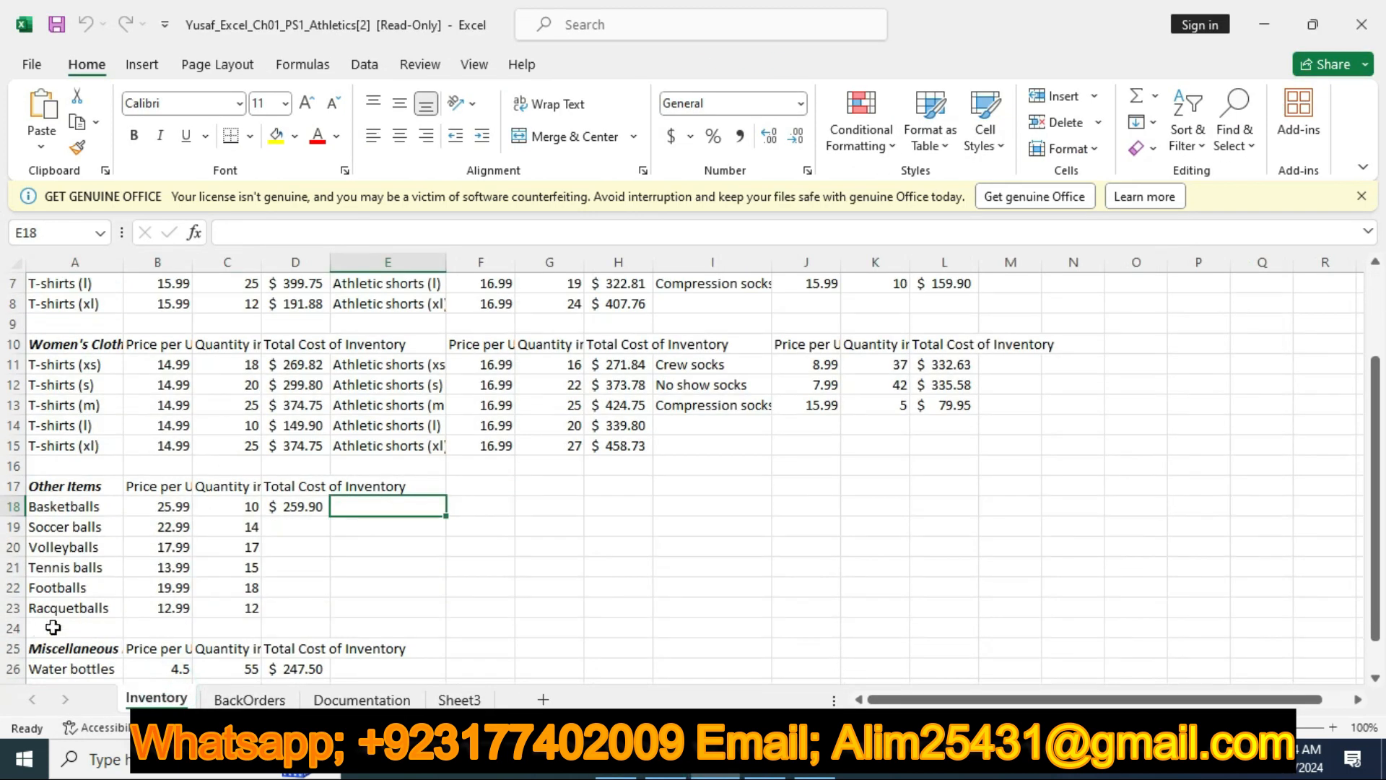
click(62, 607)
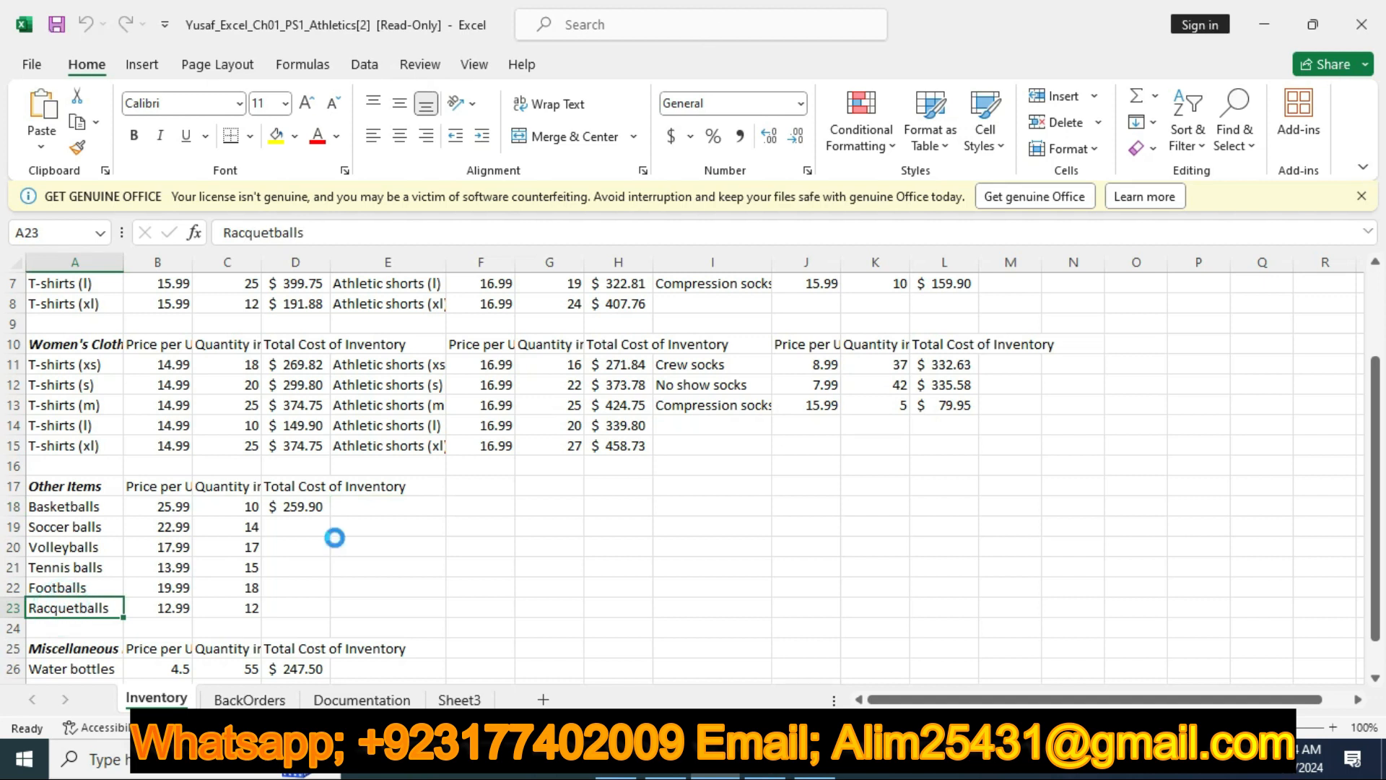
key(F12)
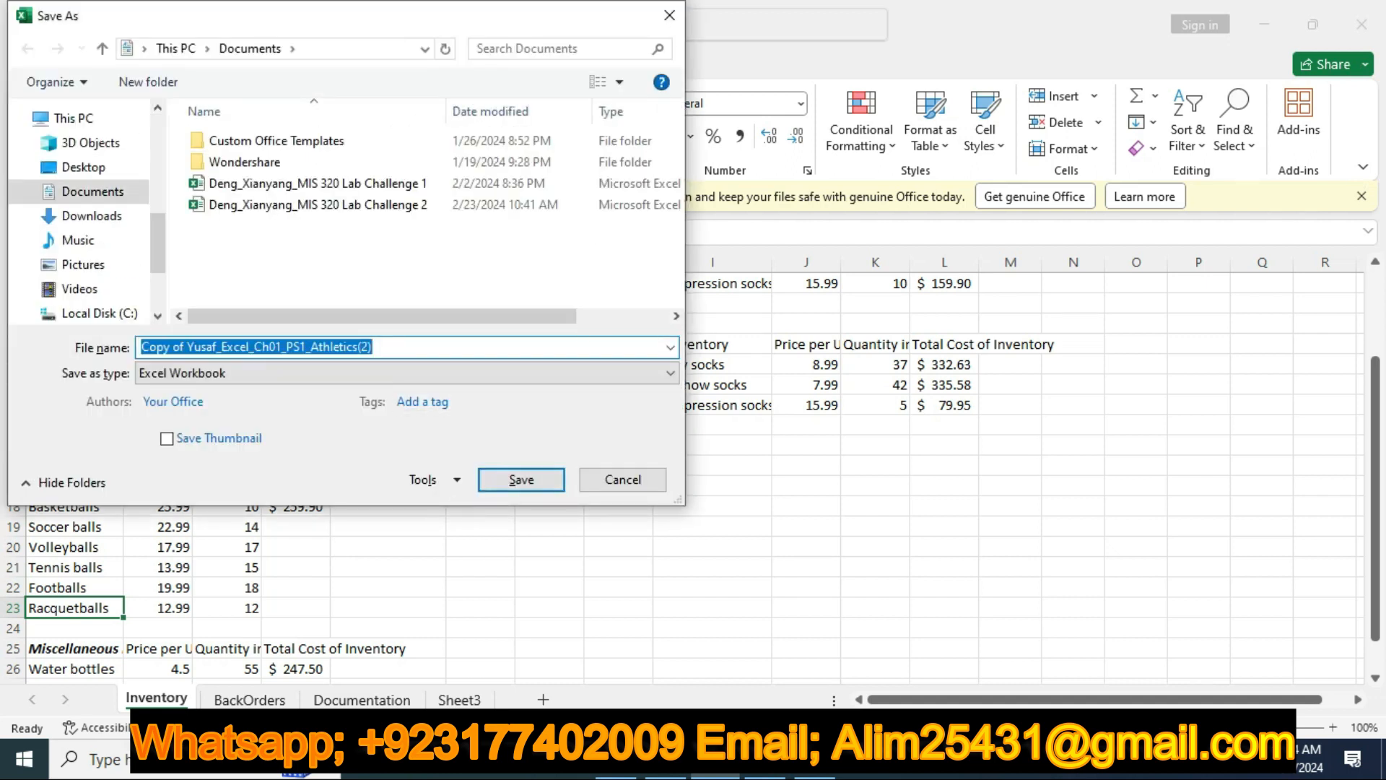
key(Escape)
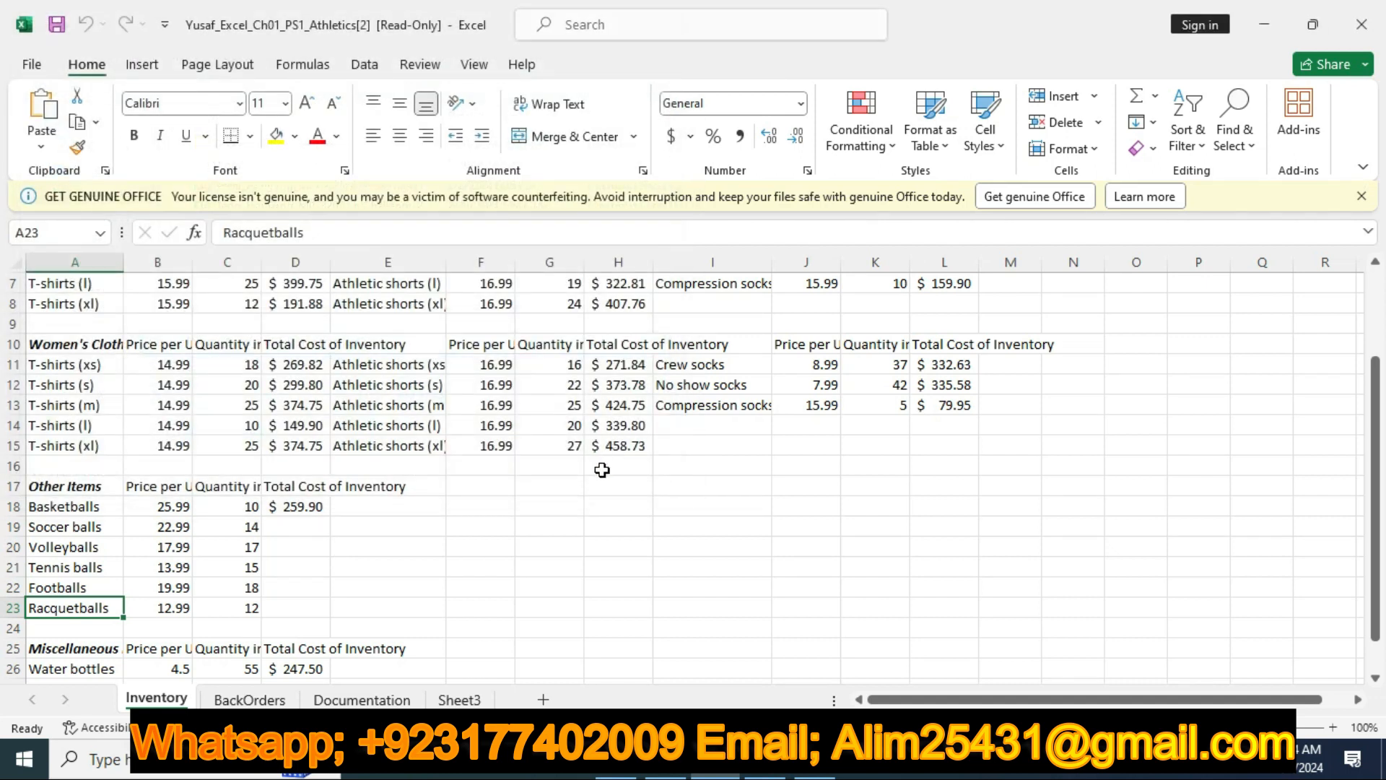
key(alt)
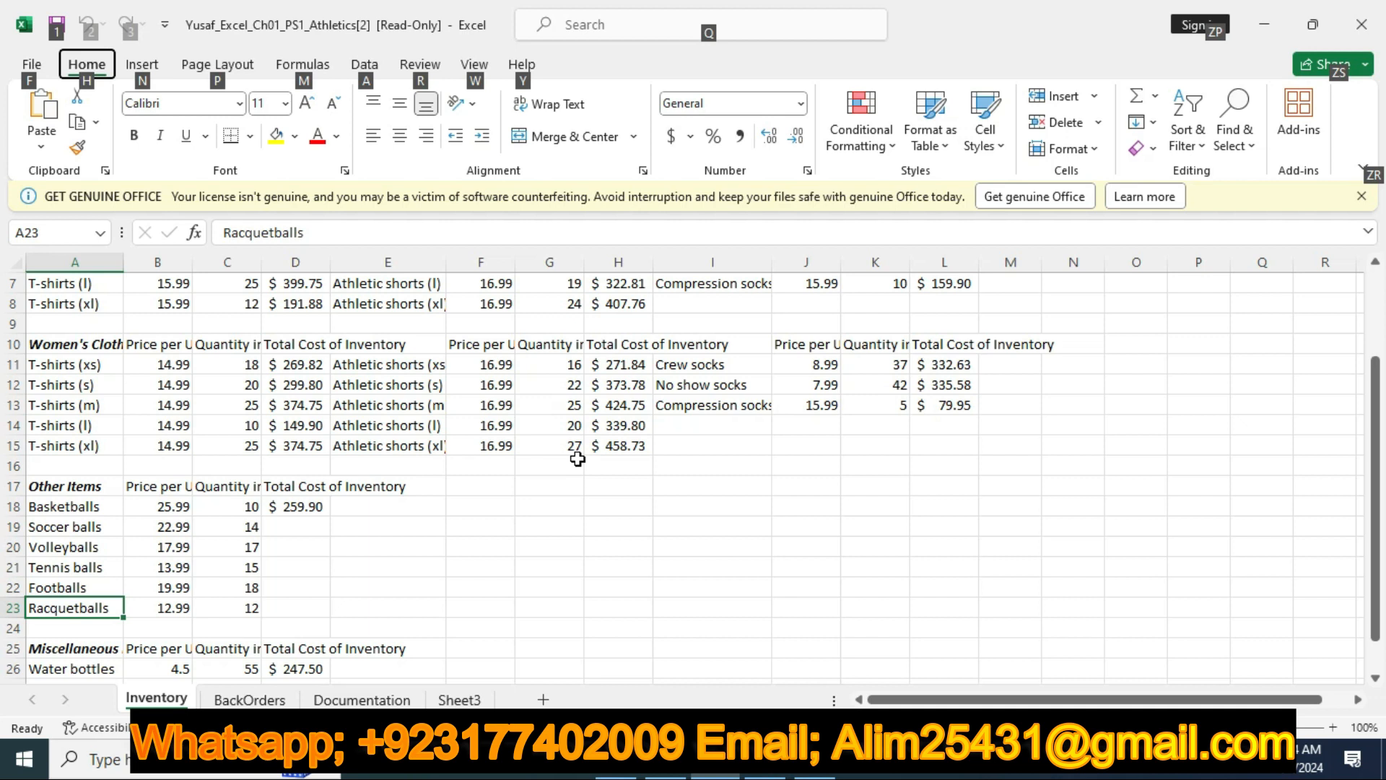
click(75, 608)
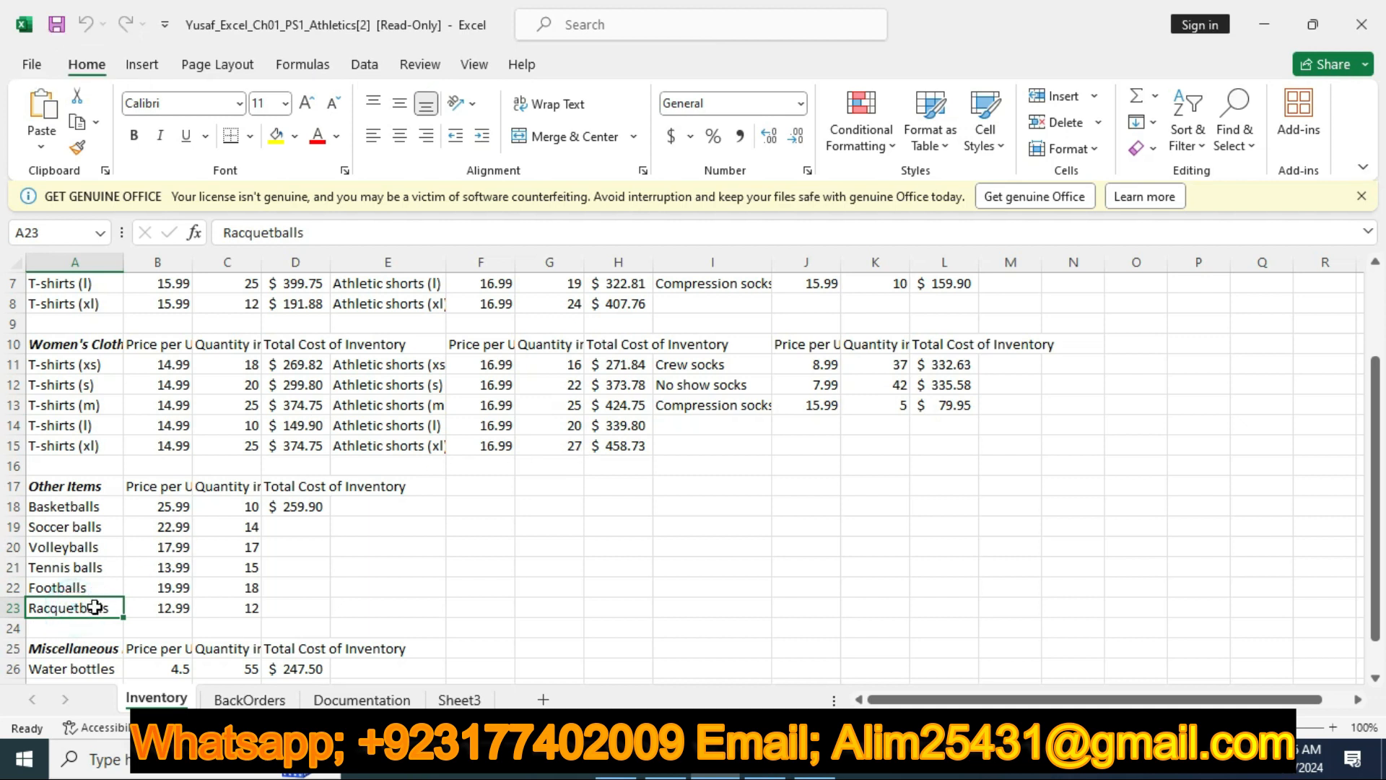
key(ctrl+F3)
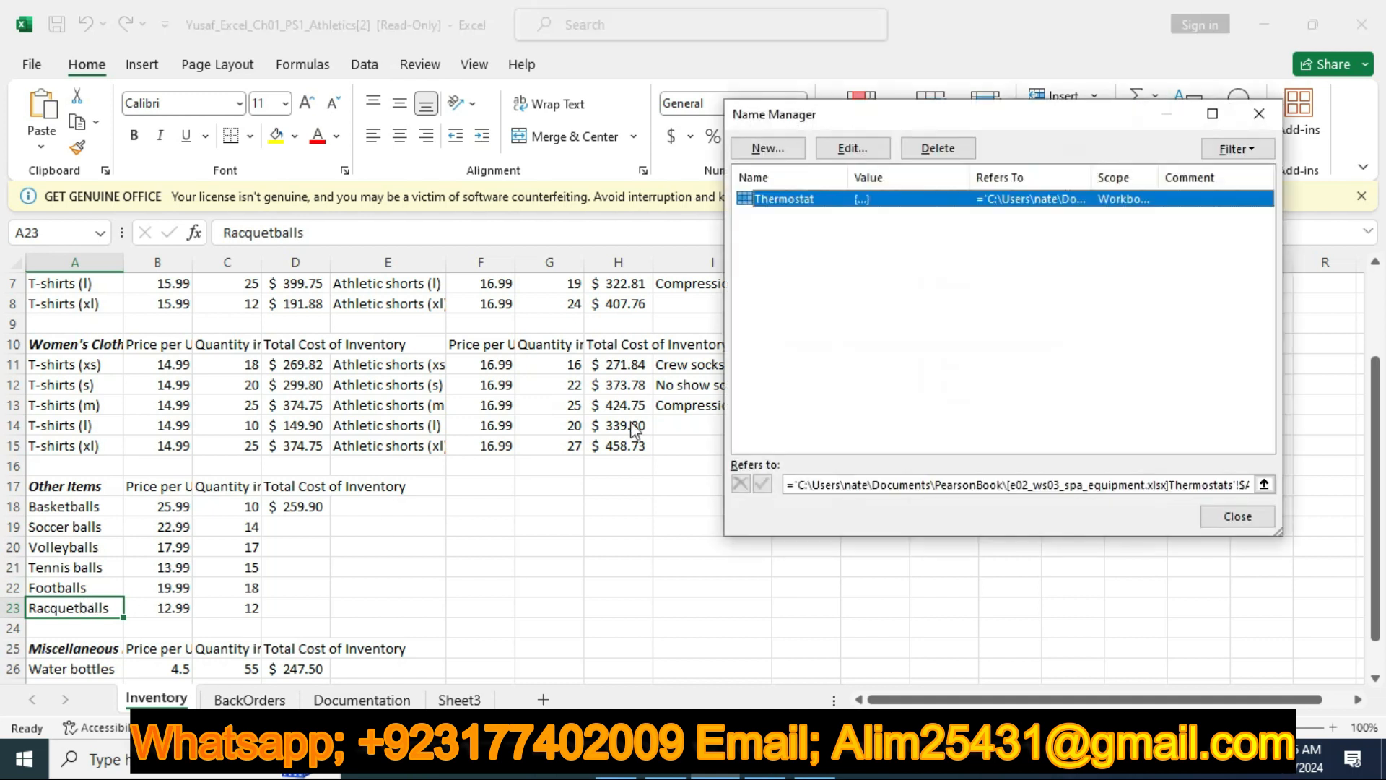
click(1255, 108)
key(ctrl+w)
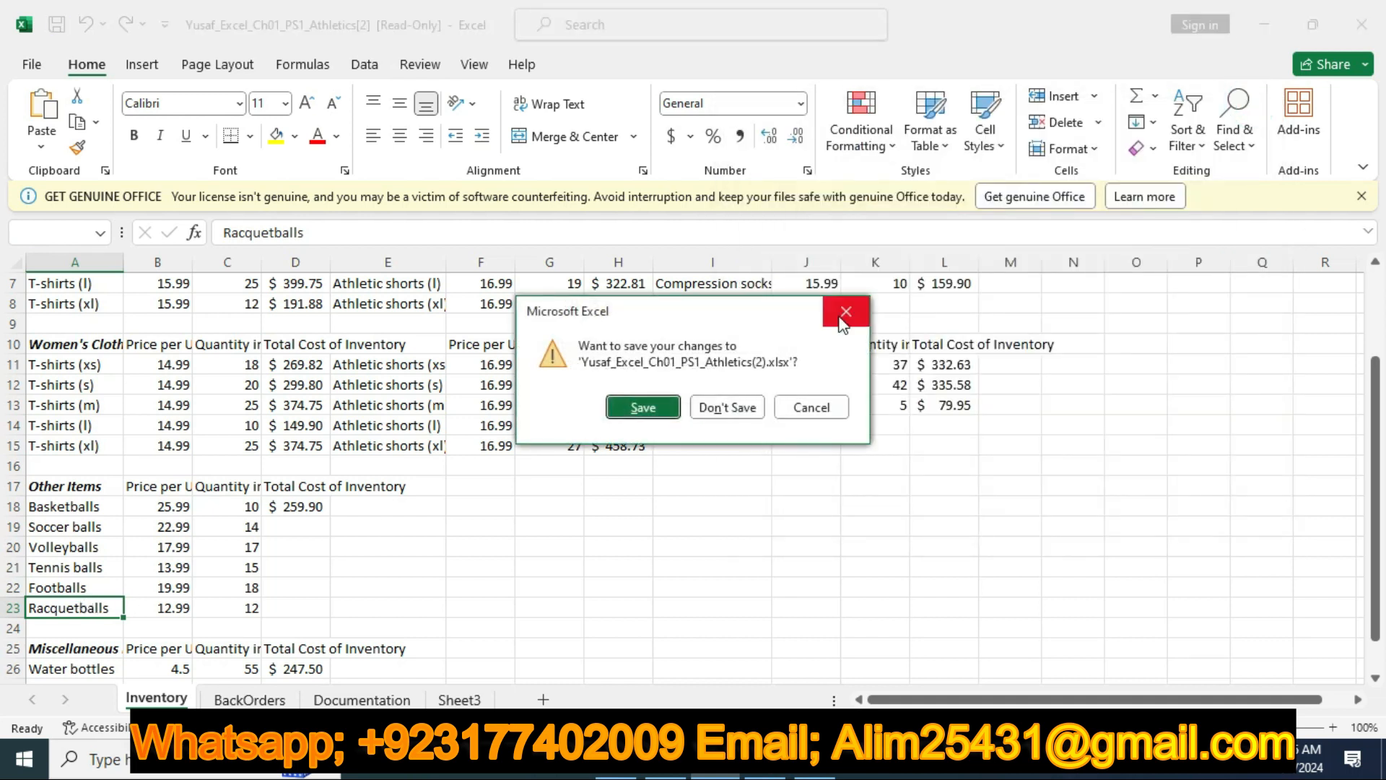
click(811, 409)
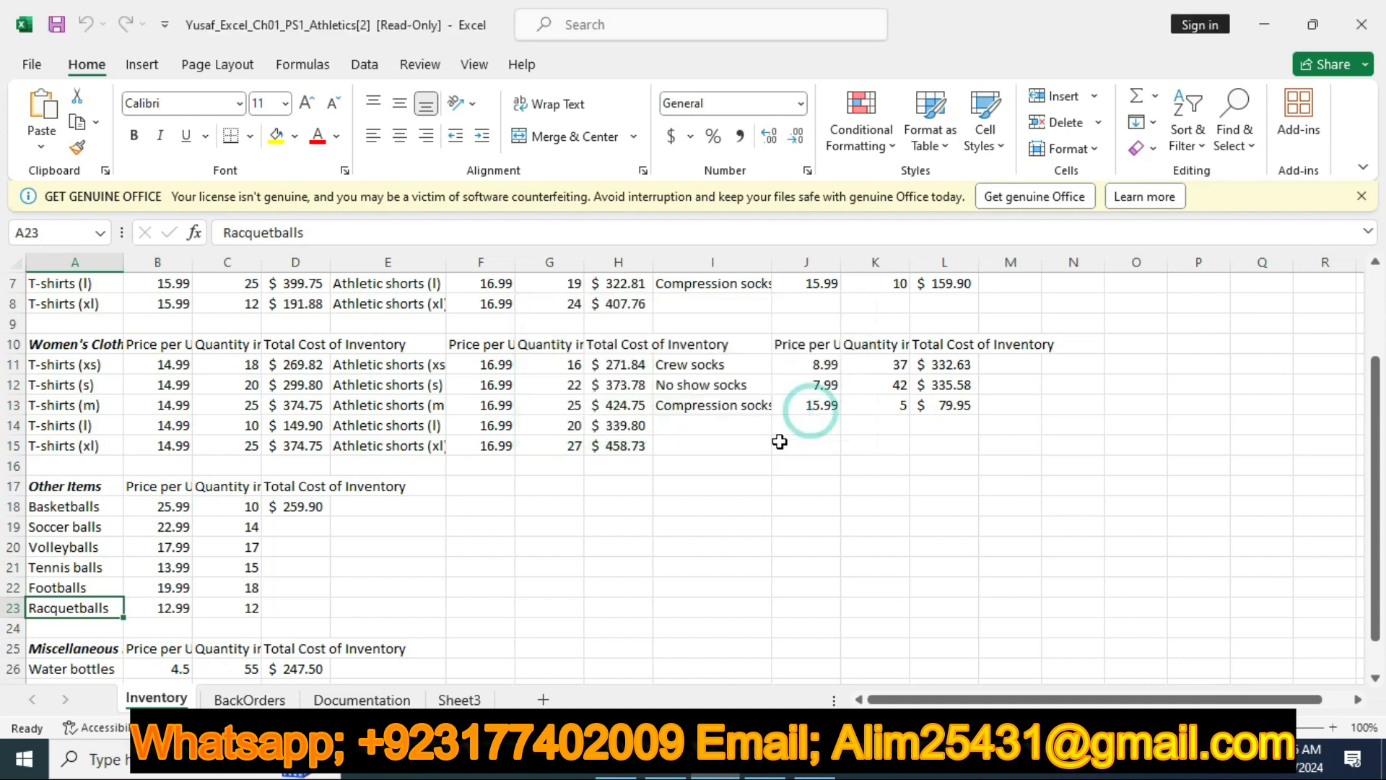
key(alt)
key(alt+F4)
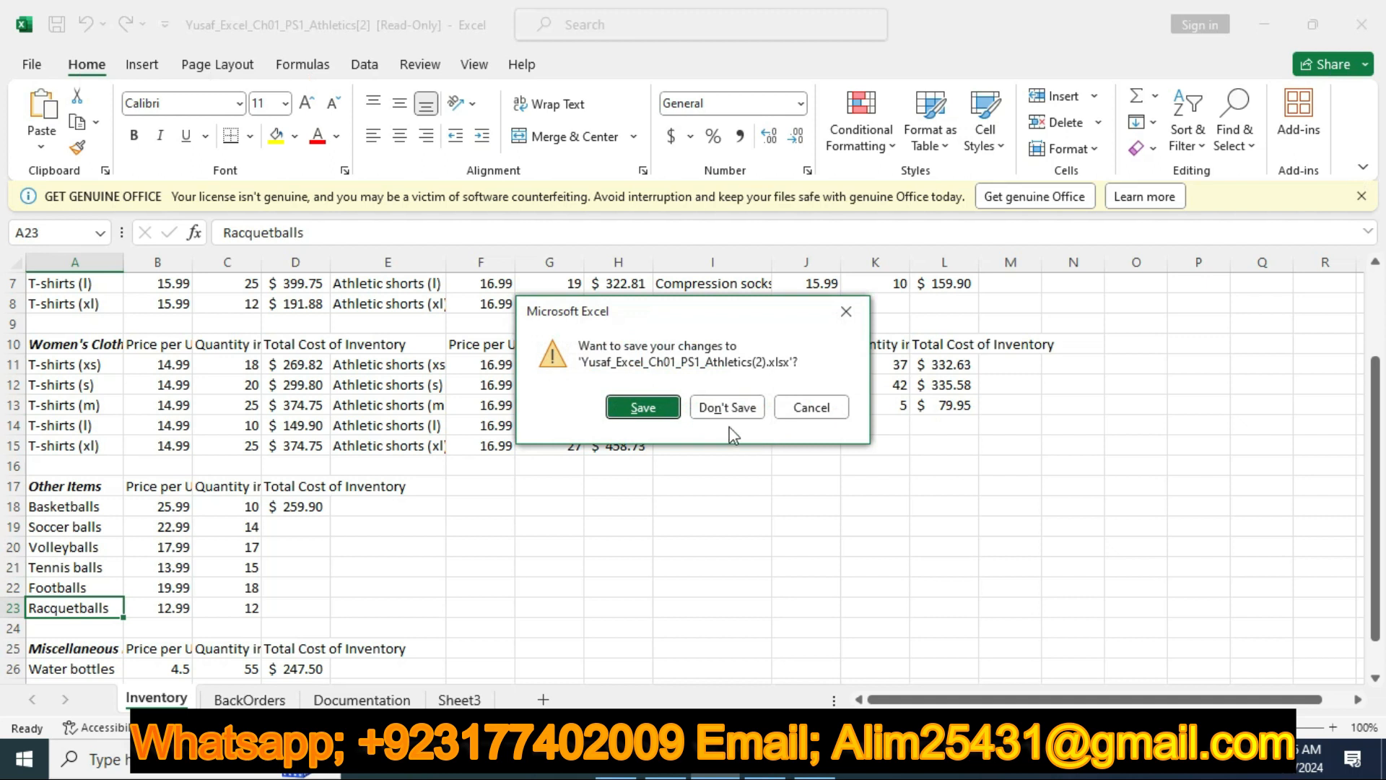
click(844, 311)
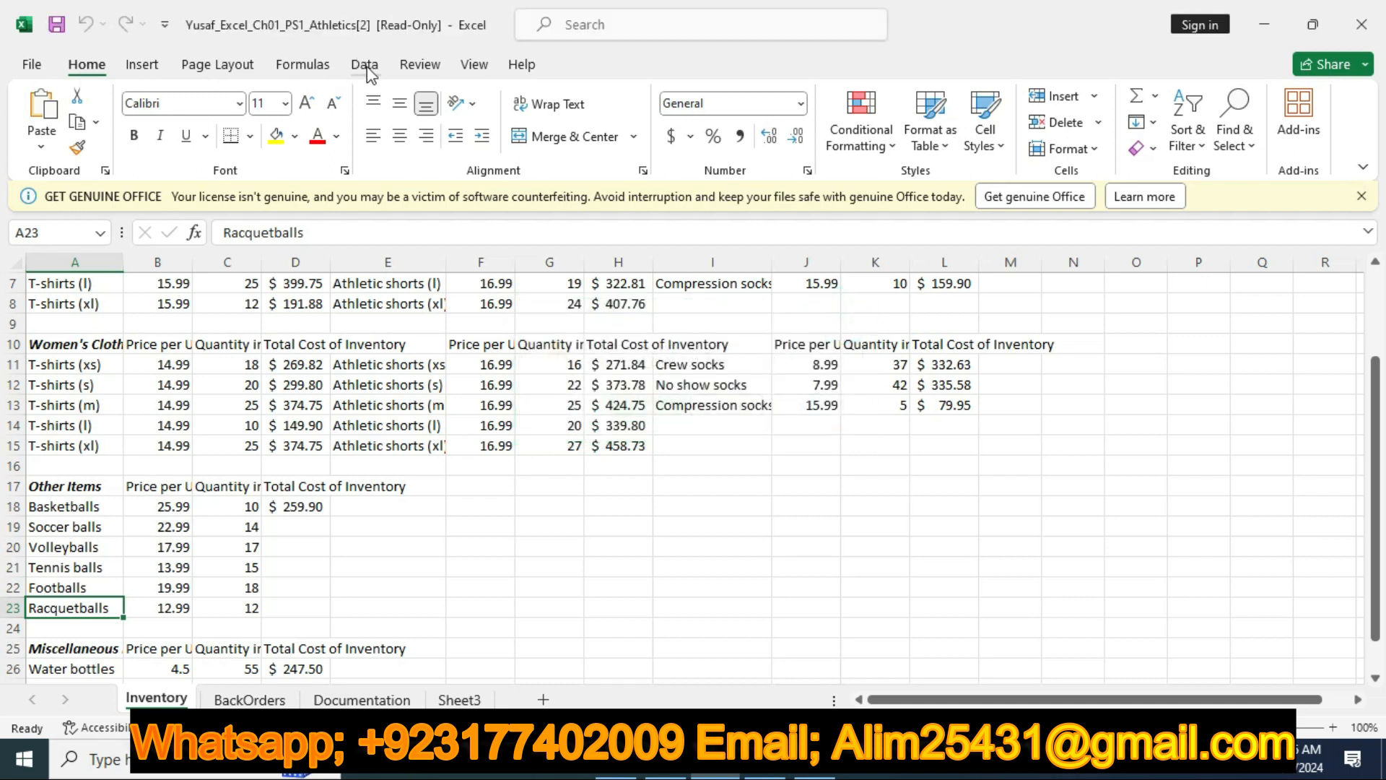
Add a cell note reading 4-pack, without a username, to cell A23 on the Inventory worksheet
click(485, 67)
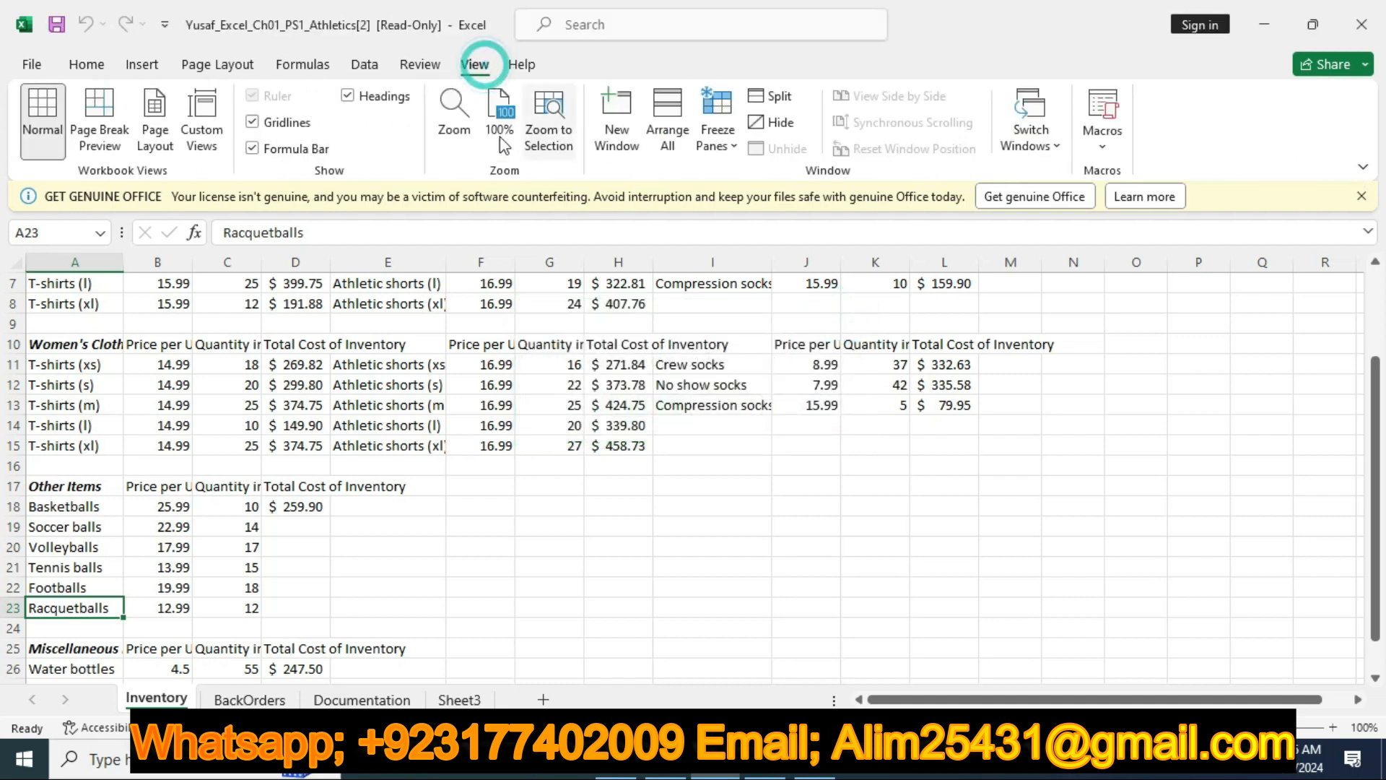
click(419, 64)
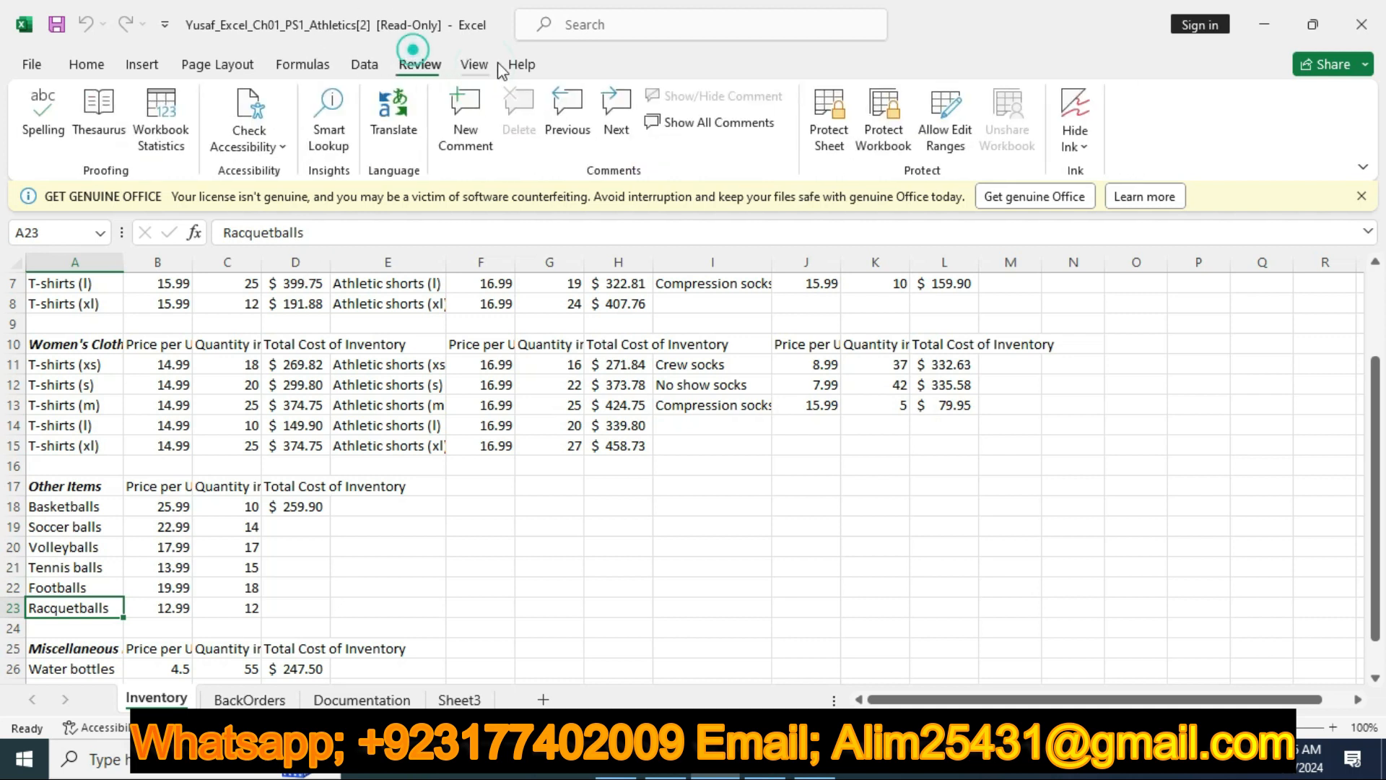
click(466, 153)
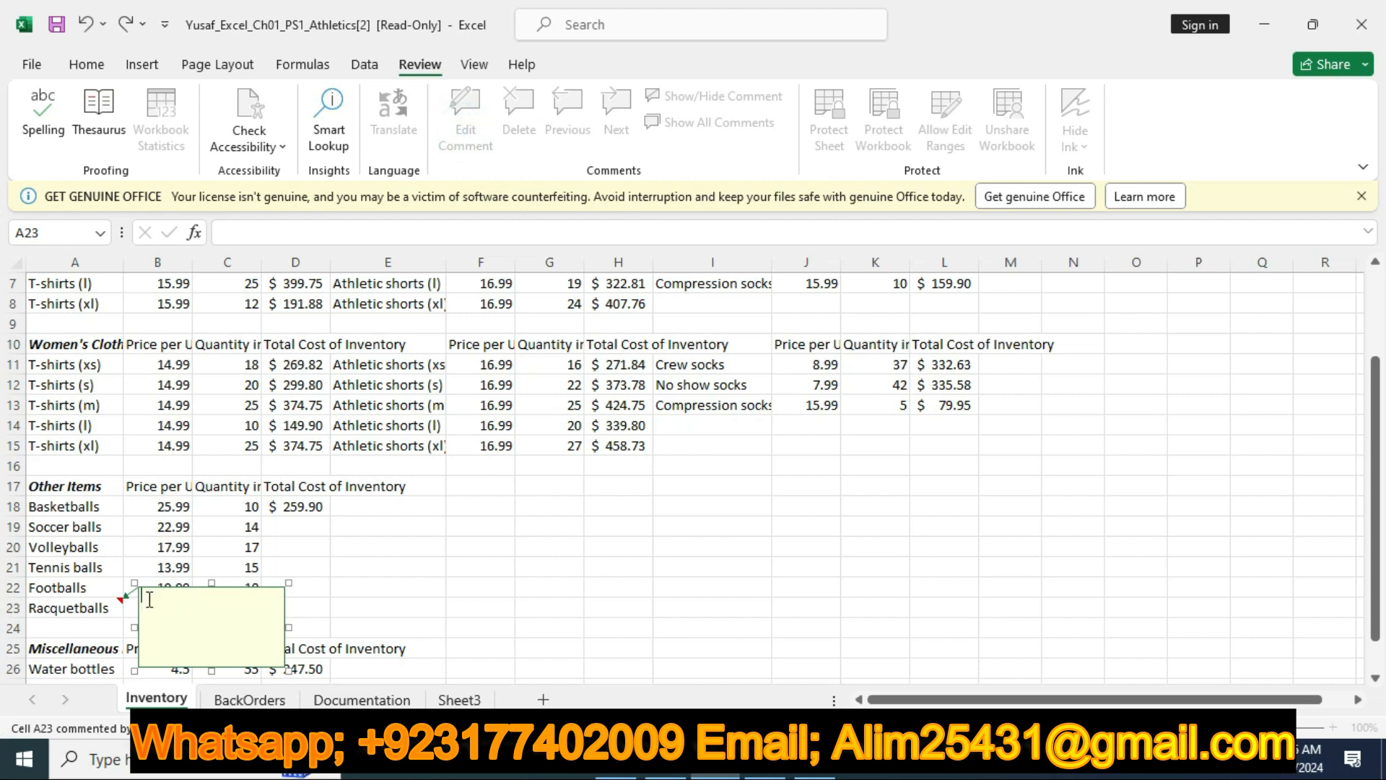
text(4-pack)
click(92, 592)
click(88, 605)
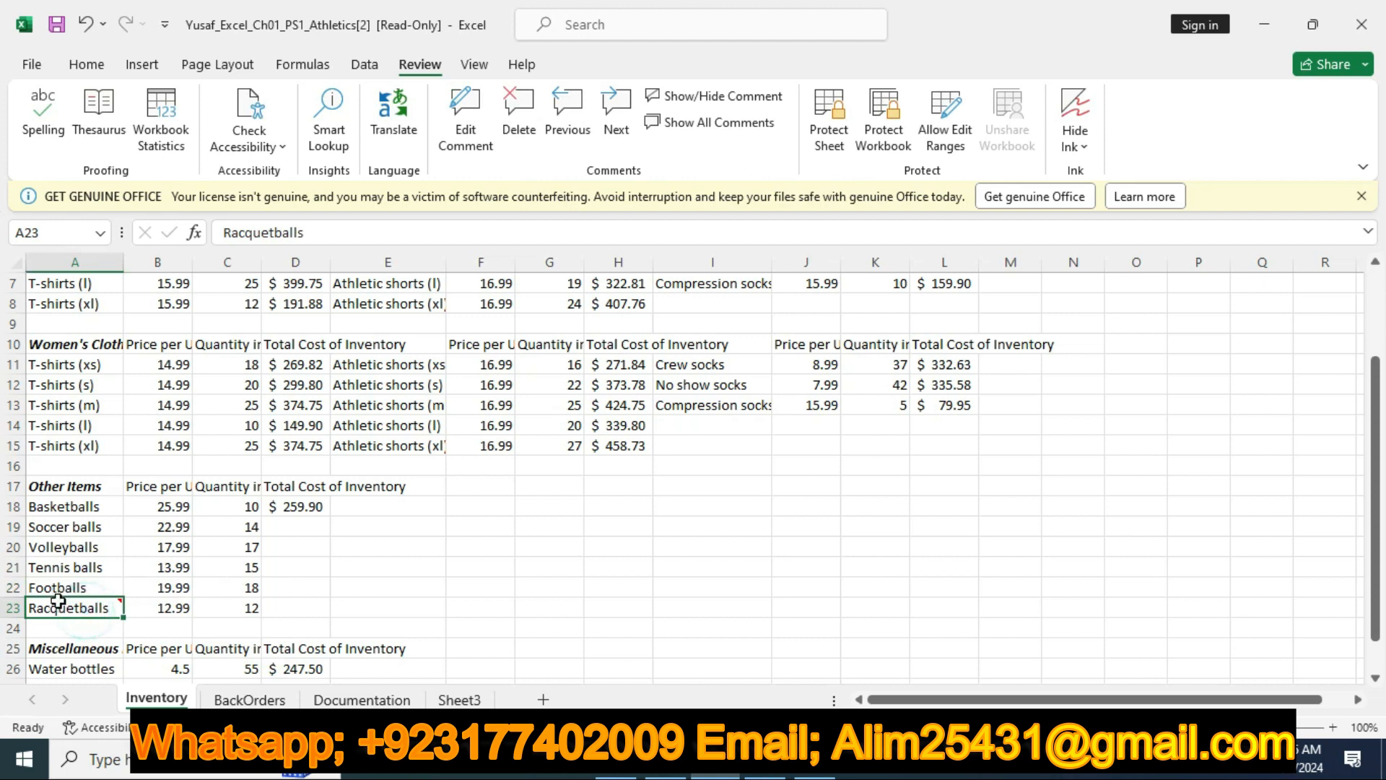
mouse_move(117, 607)
Switch to the Word instructions, remove the yellow highlight from the step 3 row and highlight the step 4 row in yellow
click(665, 765)
click(184, 485)
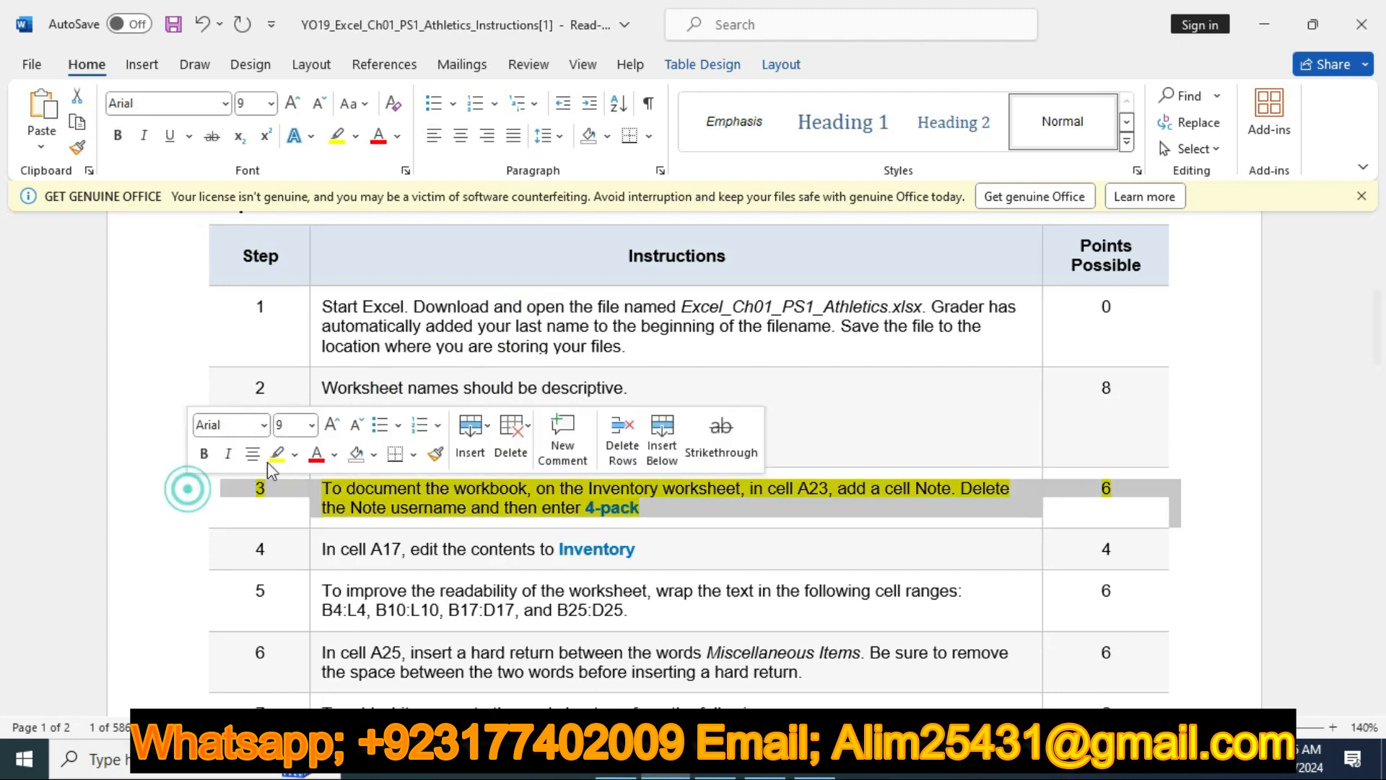
click(276, 455)
click(176, 545)
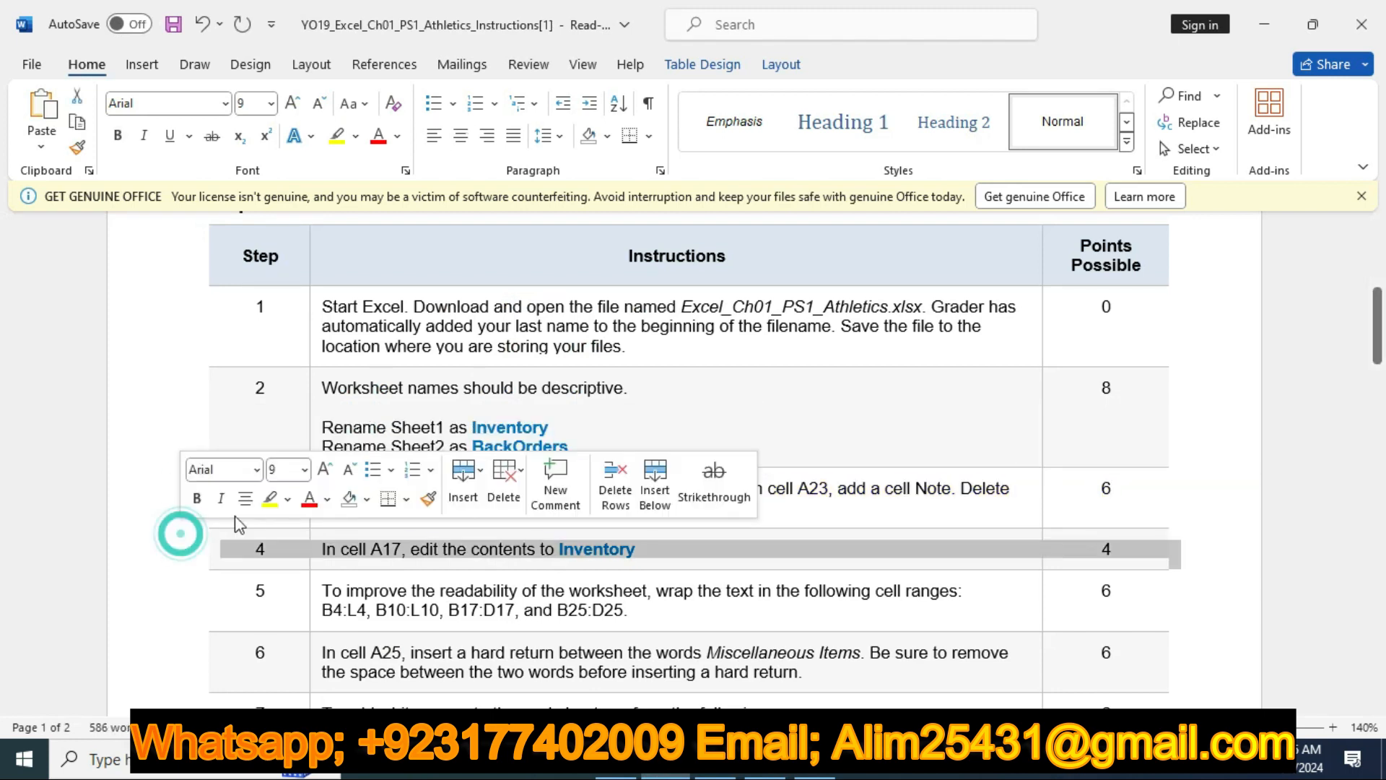
click(270, 499)
scroll(681, 531, down, 3)
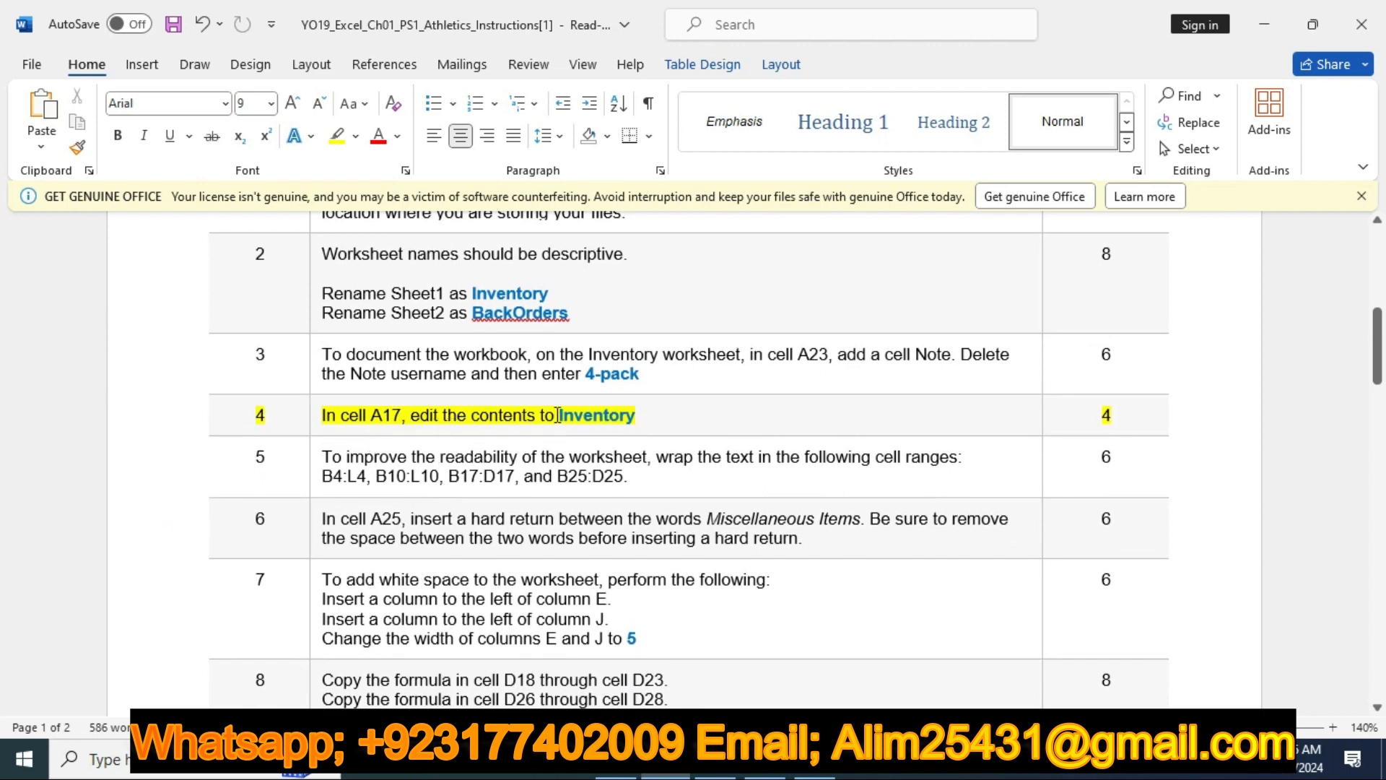
Copy the word Inventory from step 4 of the instructions and replace the contents of cell A17 in Excel with Inventory
drag(561, 415, 635, 417)
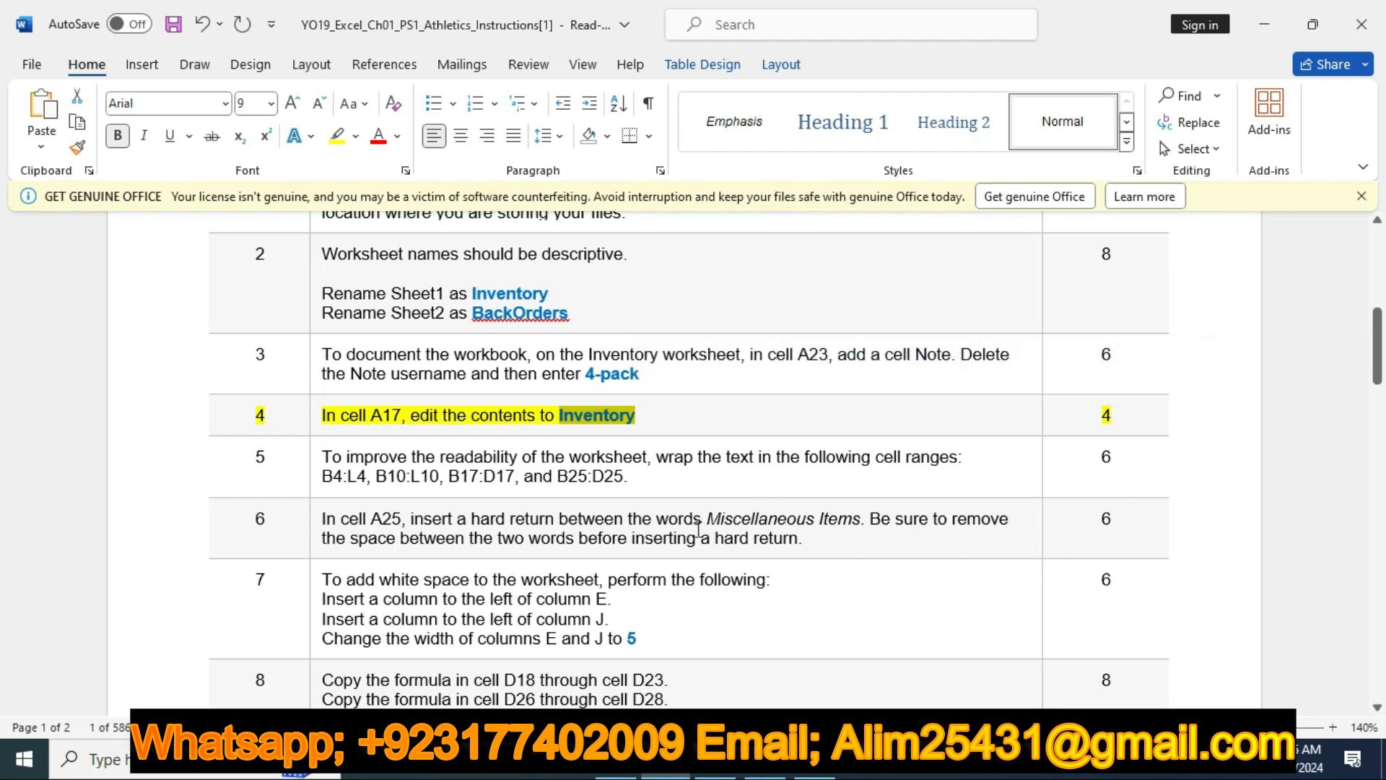
click(716, 759)
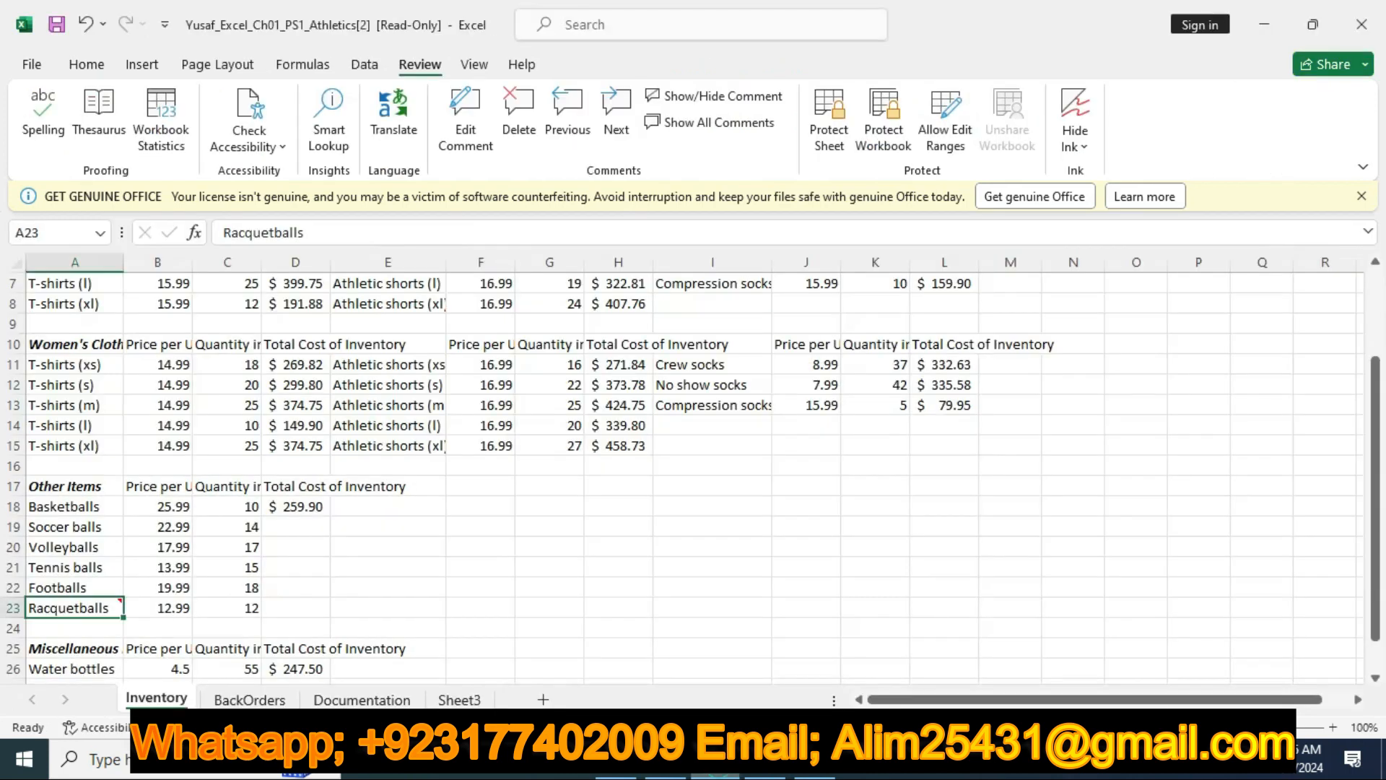
click(85, 485)
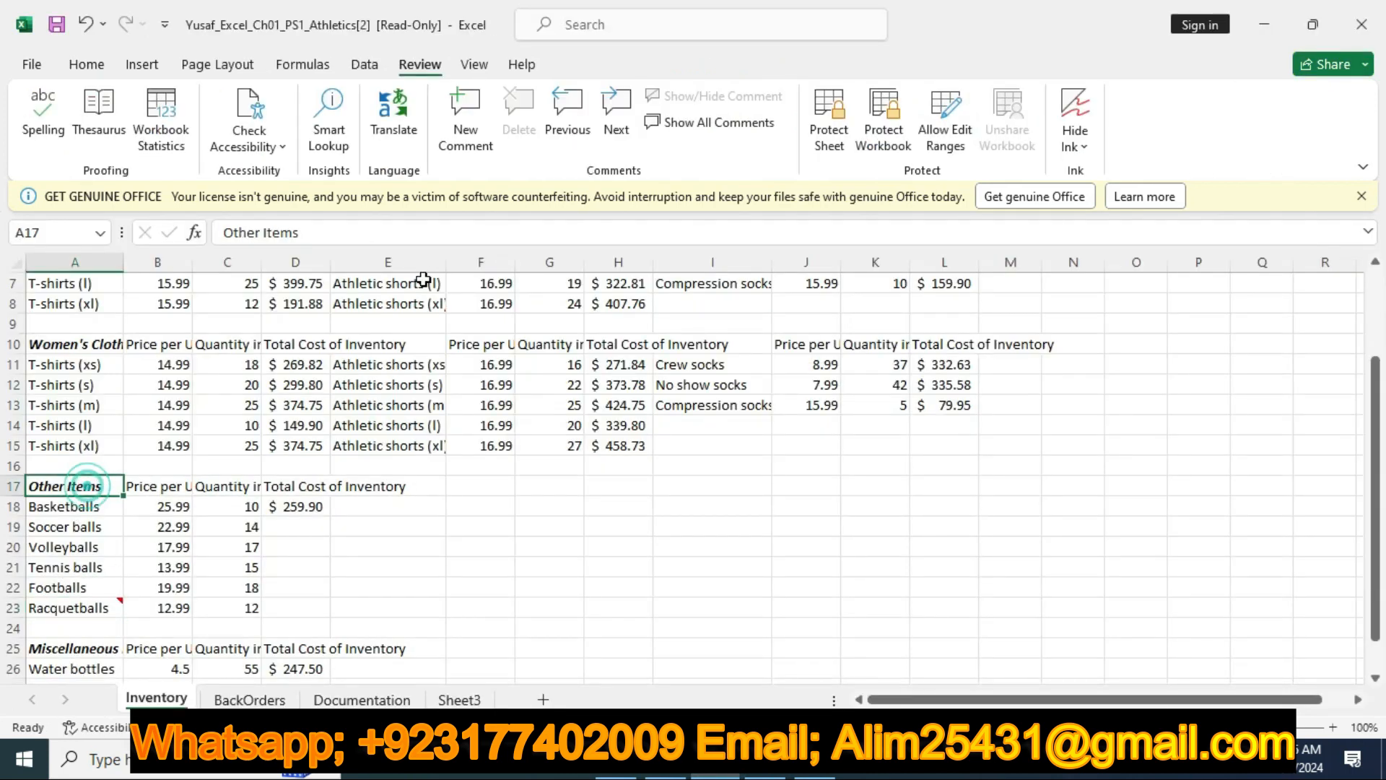
click(378, 229)
key(BackSpace)
key(BackSpace)
key(BackSpace)
key(BackSpace)
key(BackSpace)
key(BackSpace)
key(BackSpace)
key(BackSpace)
key(BackSpace)
key(BackSpace)
text(Inventory)
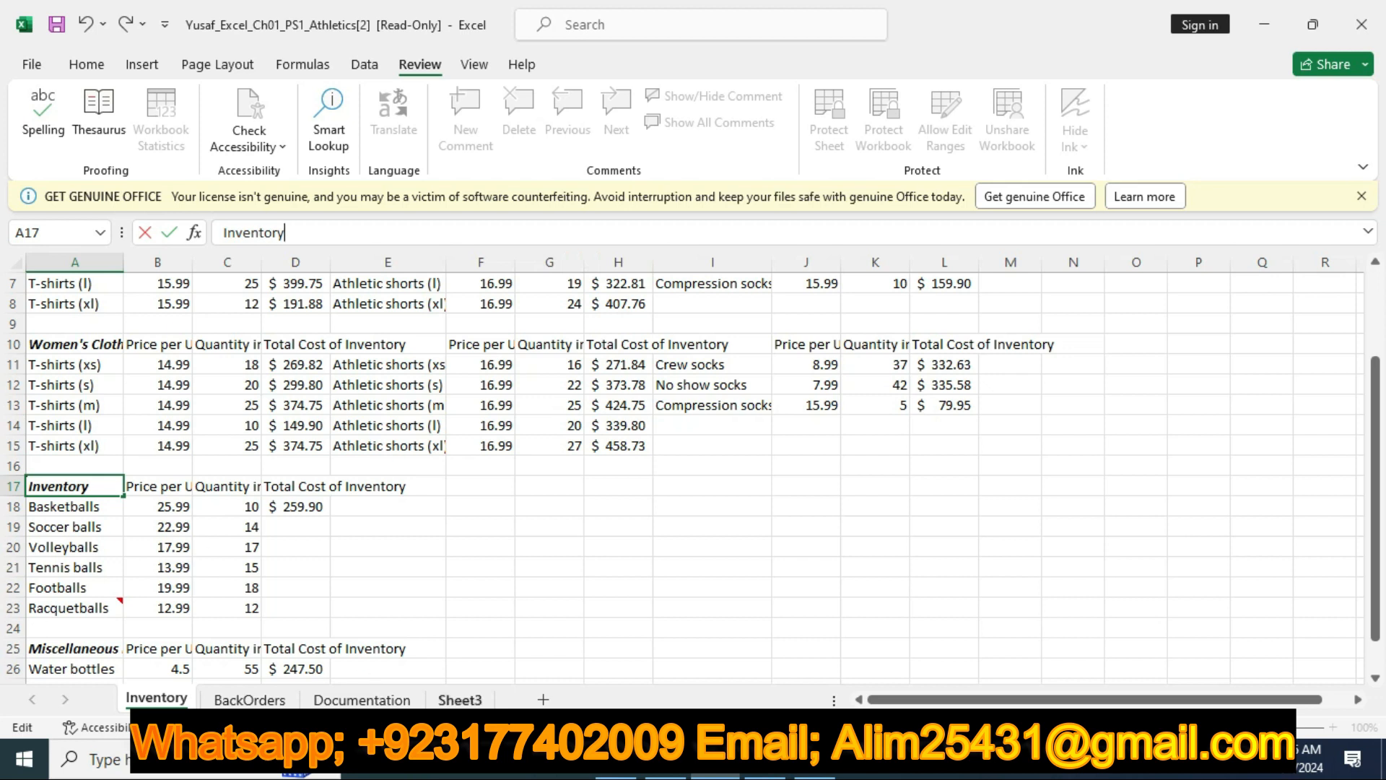
Return to the Word instructions, clear the highlight on the step 4 row and highlight the step 5 row in yellow
click(658, 771)
click(151, 410)
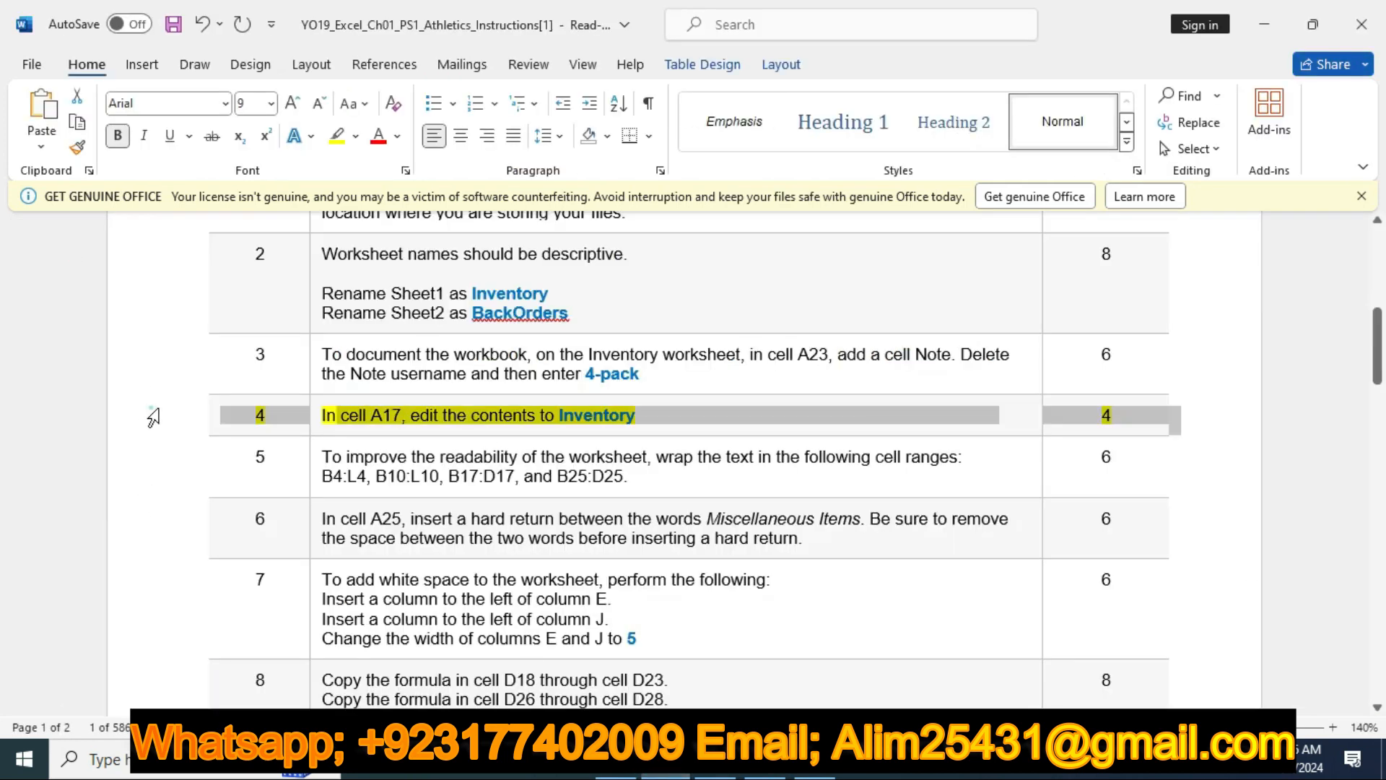
click(163, 456)
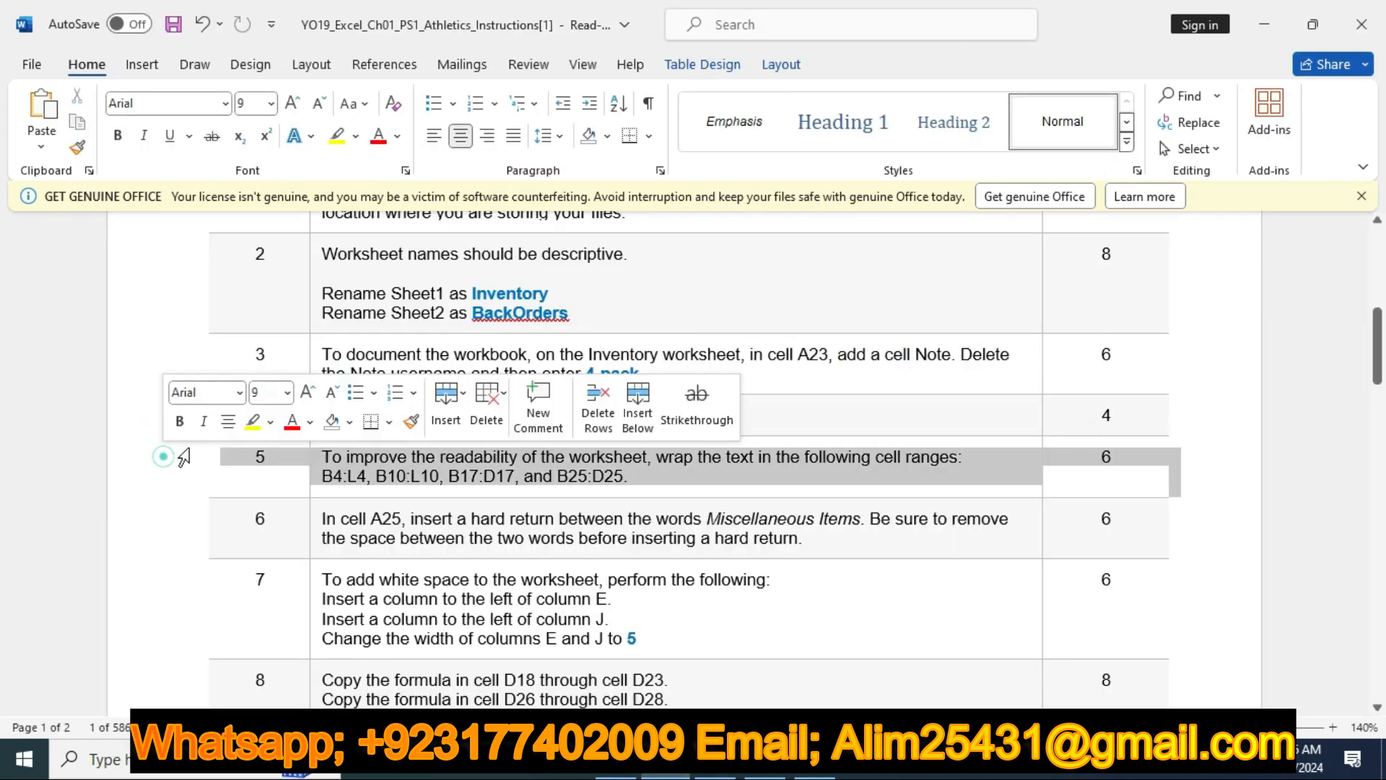
click(253, 421)
scroll(410, 325, down, 3)
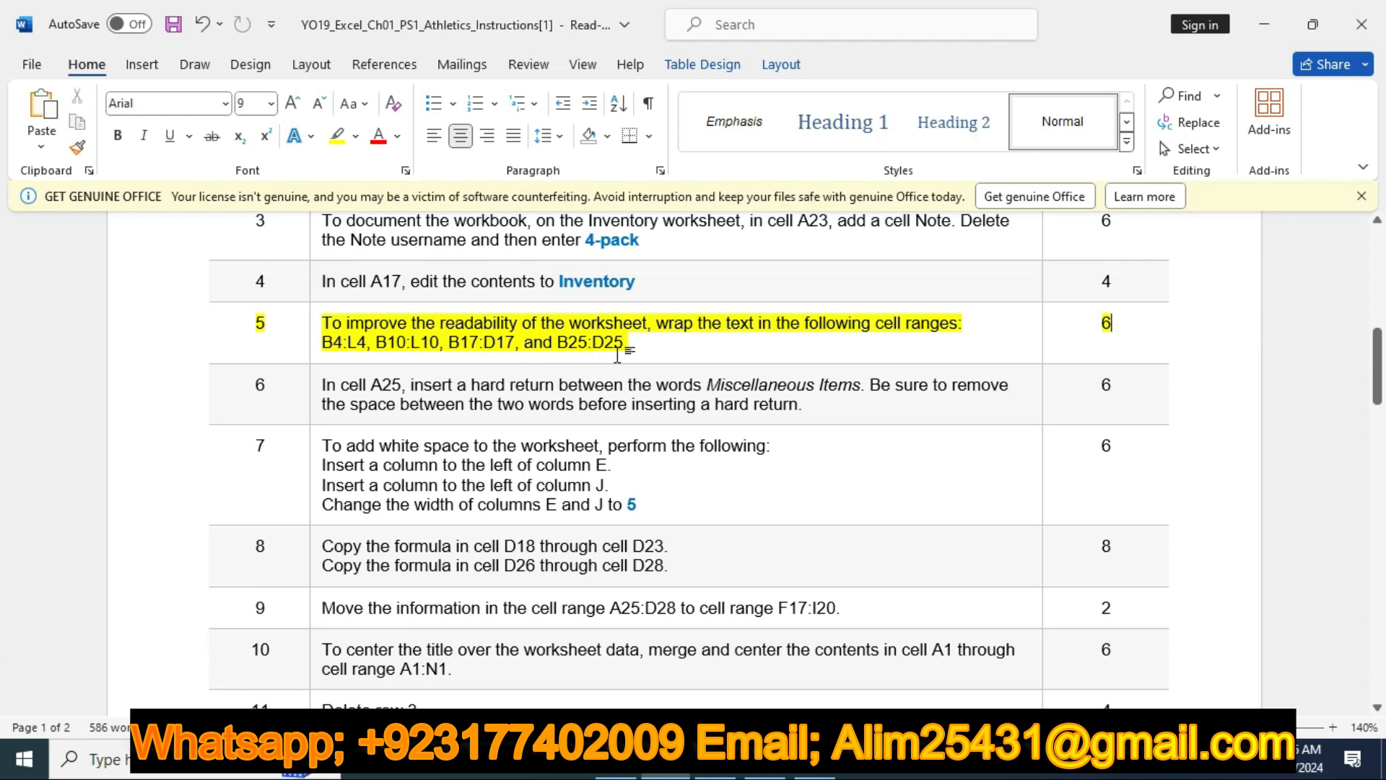
Switch to Excel and wrap the text in the clothing header ranges A4:L4 and A10:L10 of the Inventory worksheet
click(715, 761)
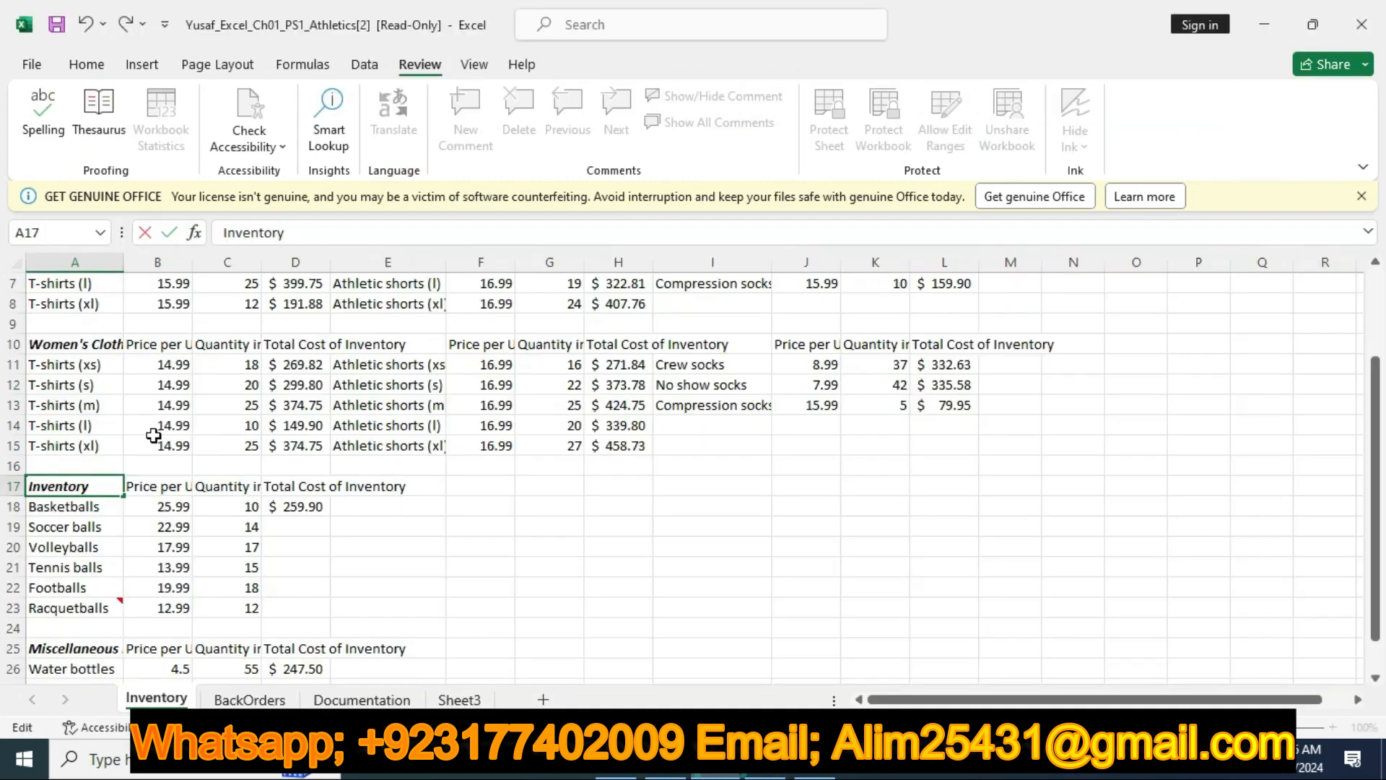
scroll(153, 435, up, 2)
drag(68, 349, 930, 348)
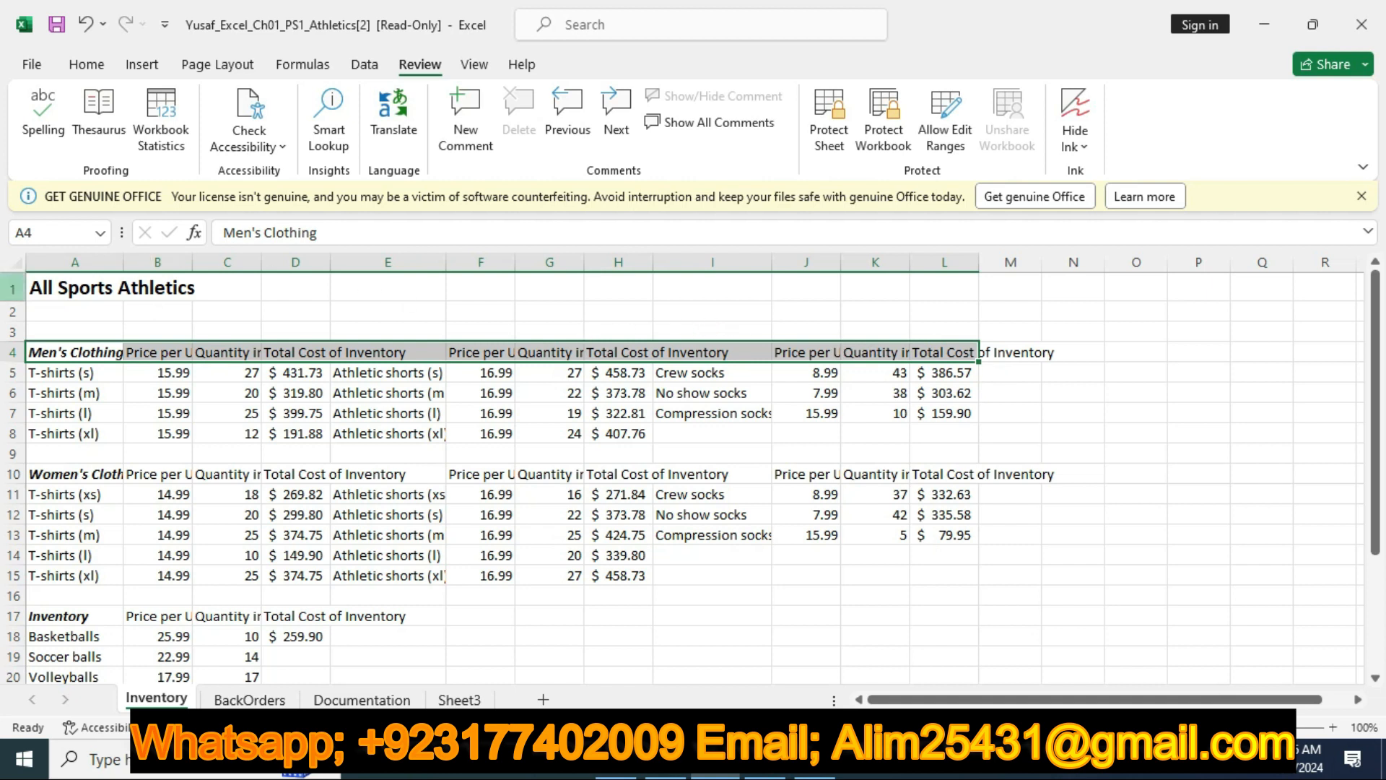
click(93, 65)
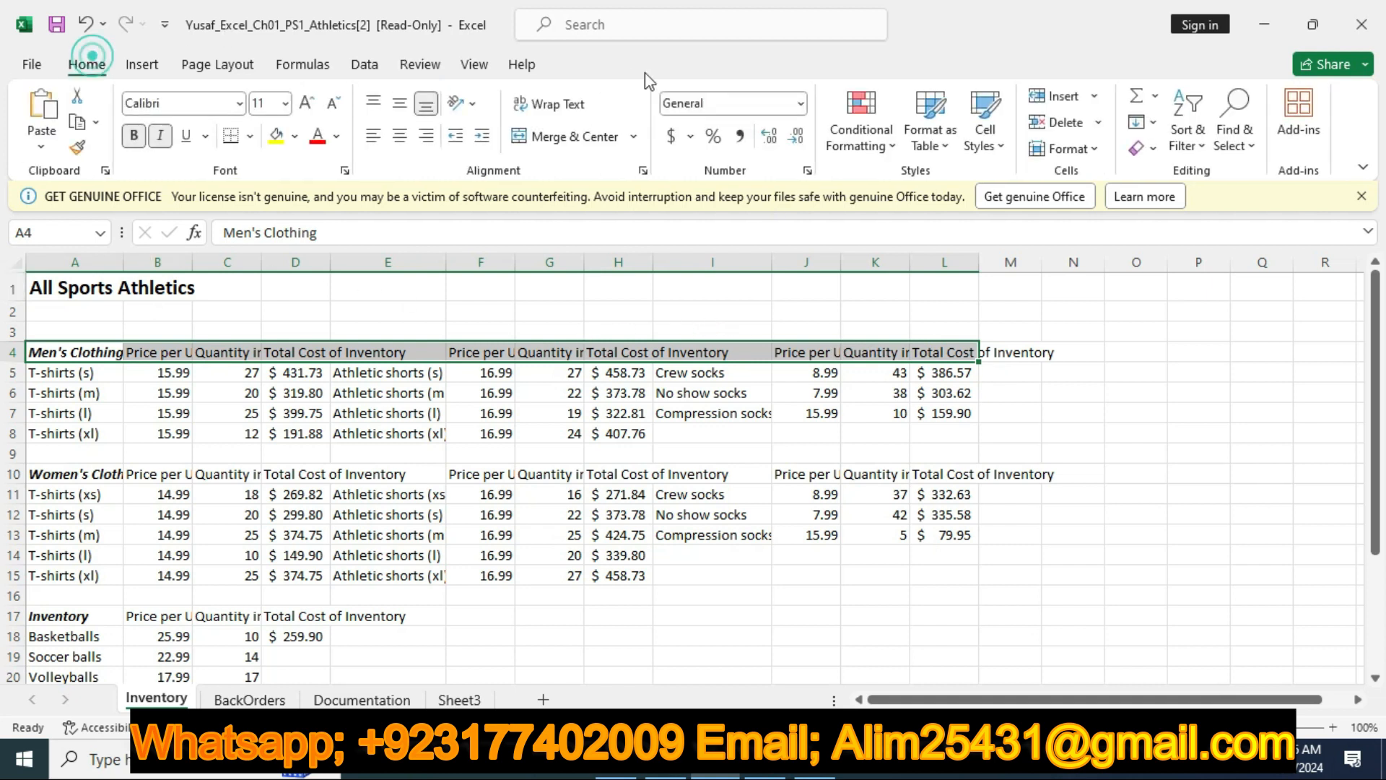
click(560, 104)
scroll(461, 427, down, 1)
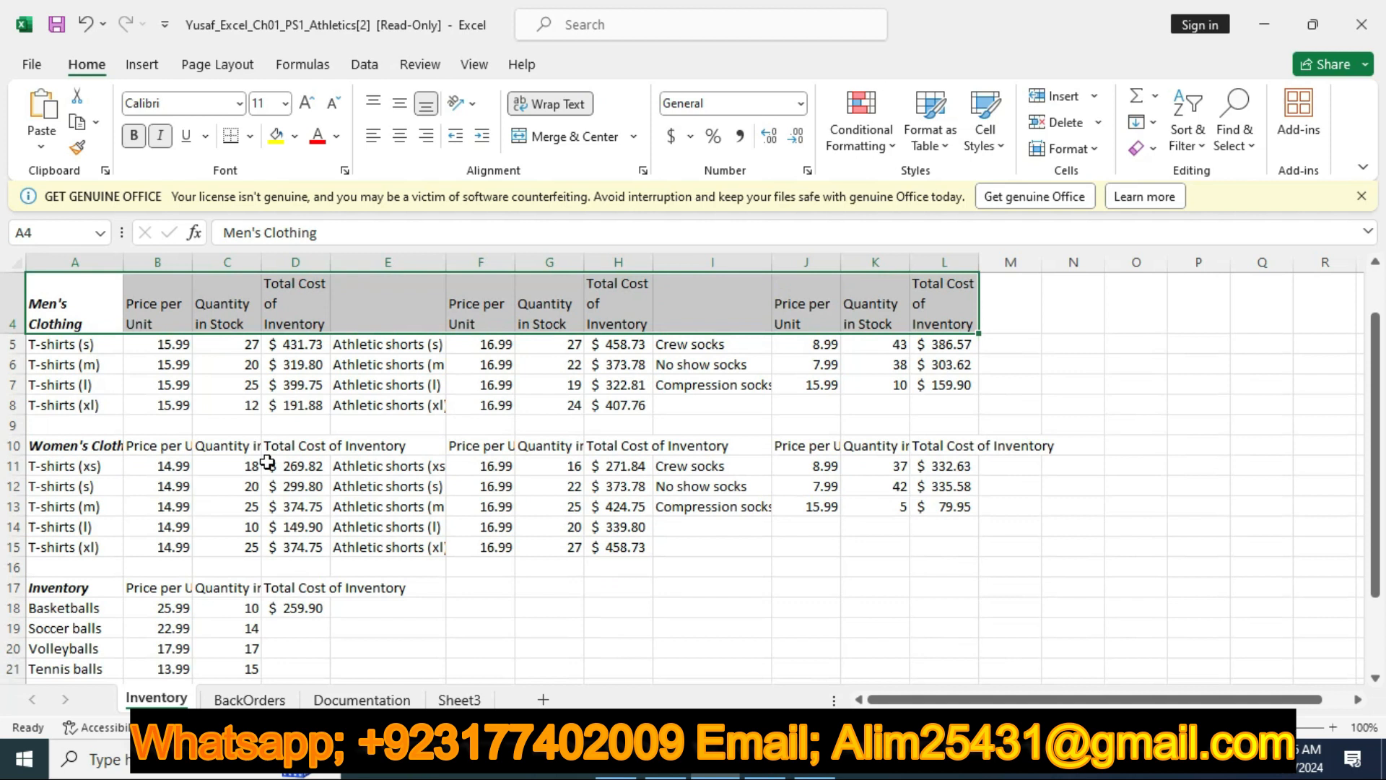
drag(52, 439, 931, 454)
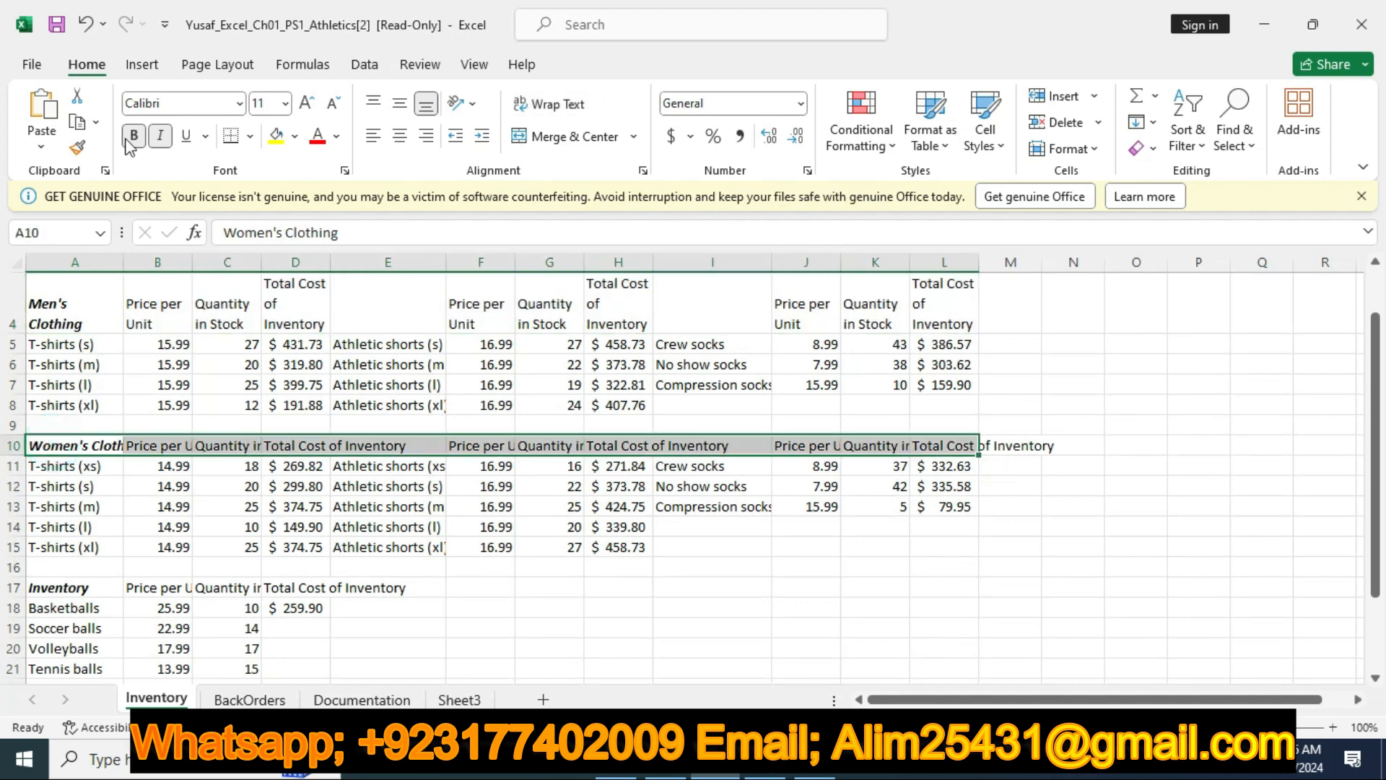
click(547, 103)
Wrap the text in the header ranges B17:D17 and B25:D25 of the Inventory worksheet
scroll(310, 375, down, 3)
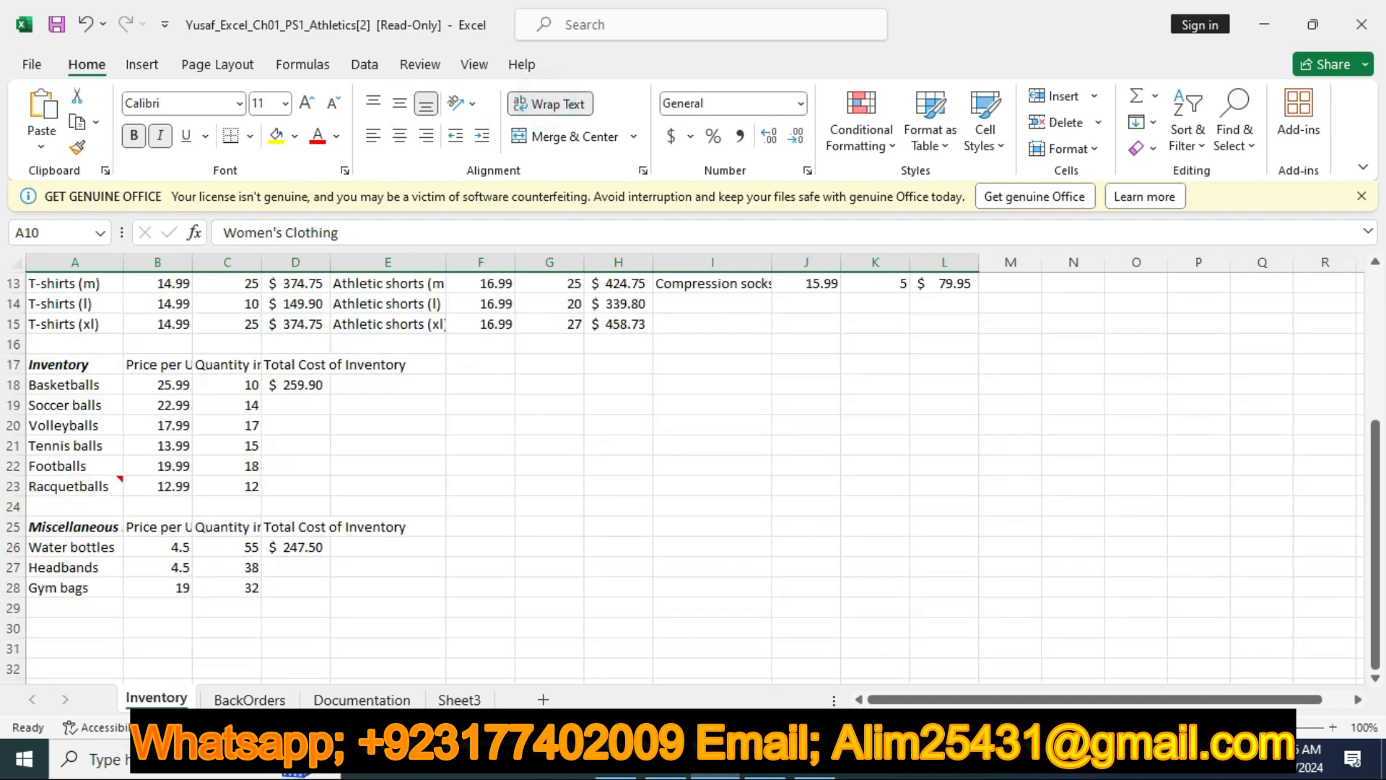
drag(38, 367, 302, 366)
drag(155, 362, 357, 361)
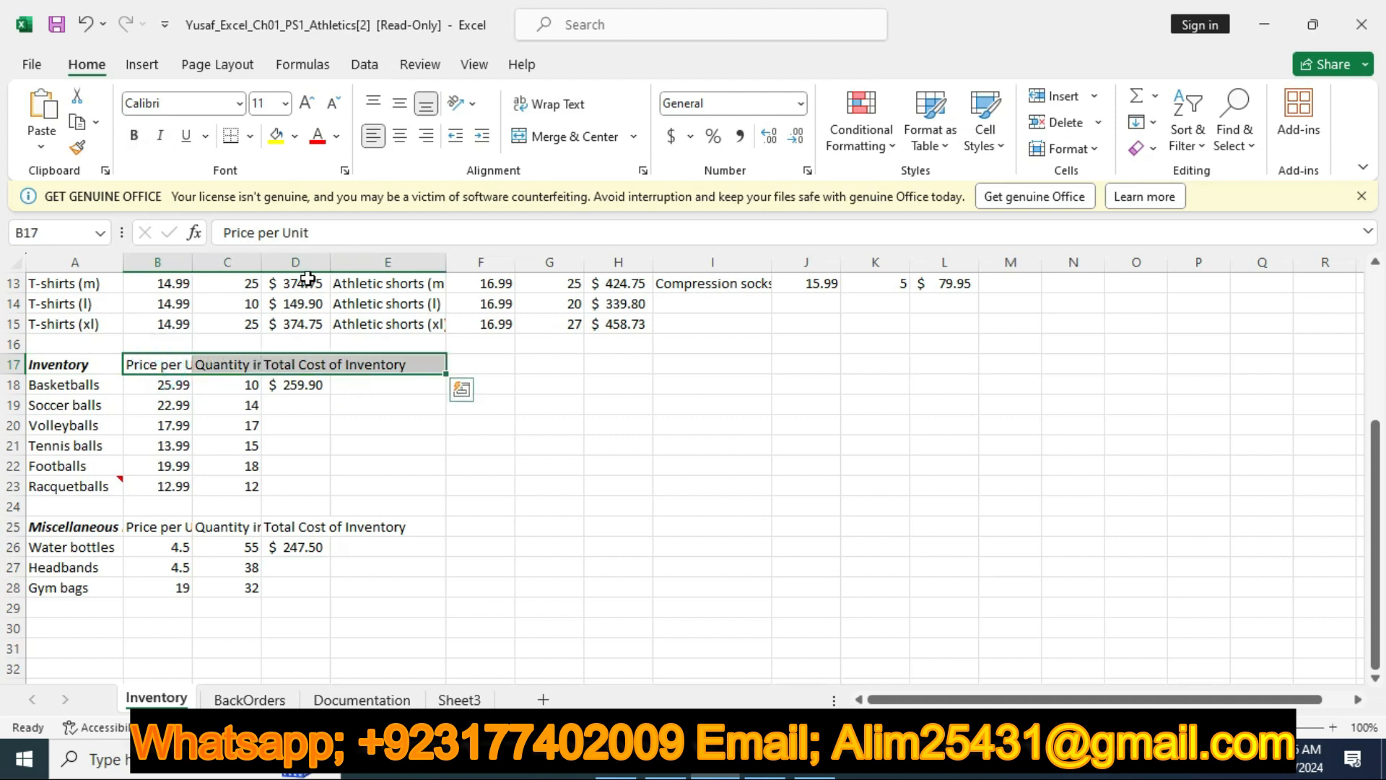
drag(171, 363, 281, 363)
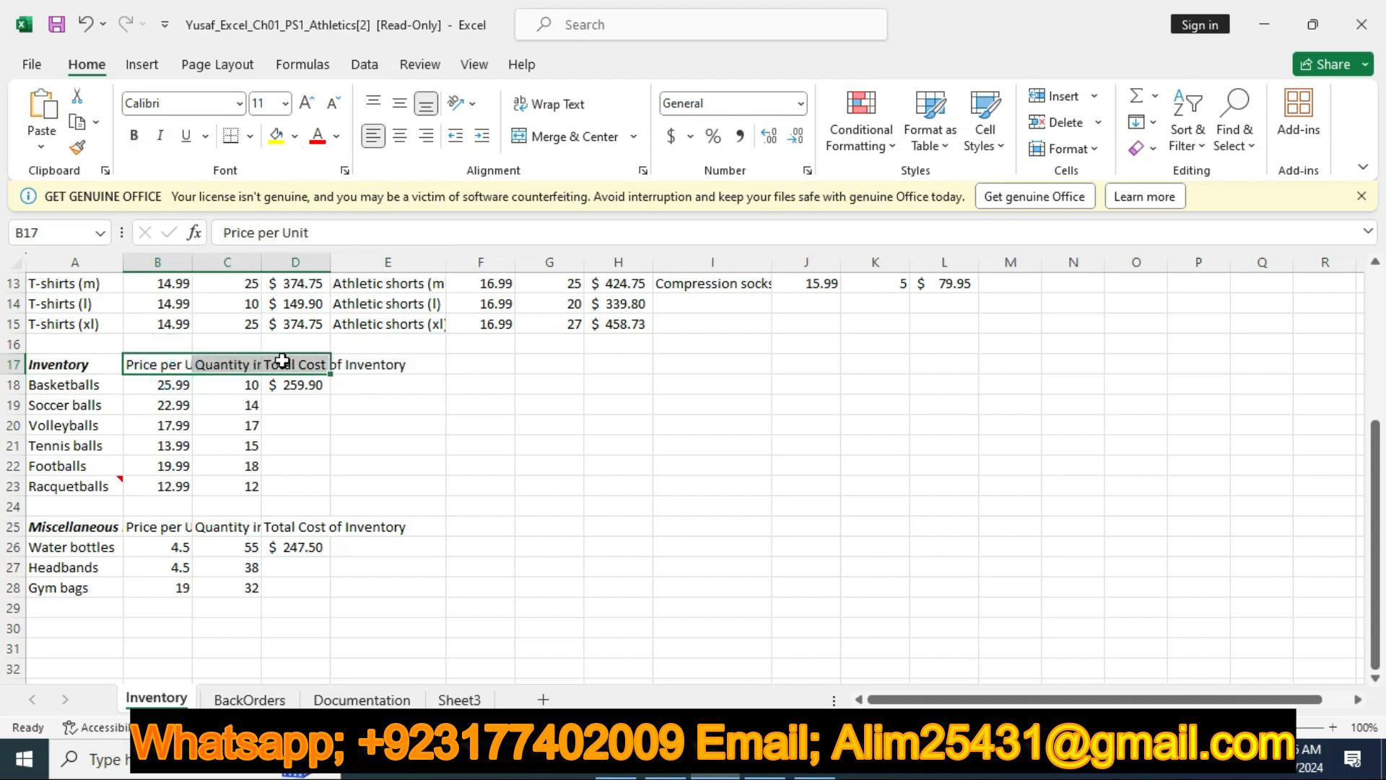
click(540, 105)
scroll(405, 418, down, 2)
drag(143, 402, 316, 407)
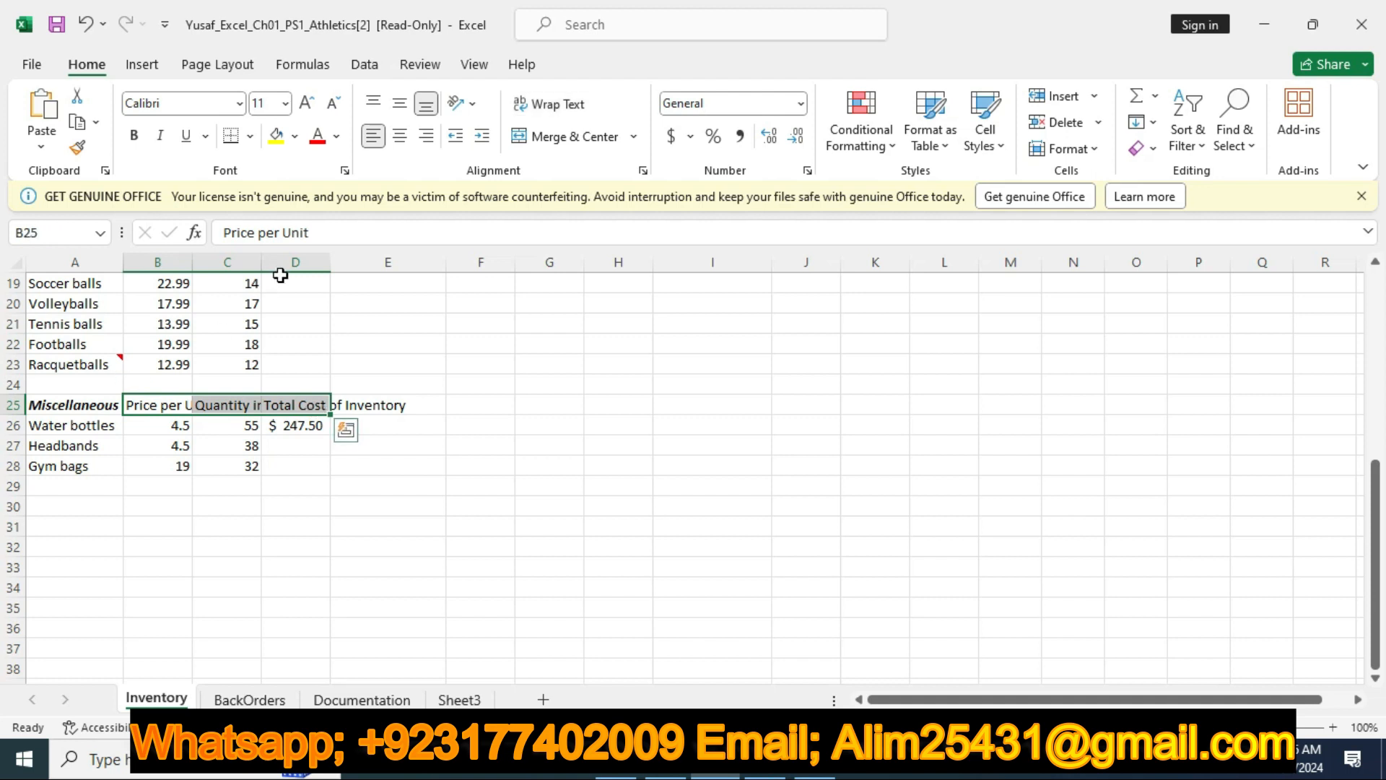
click(556, 104)
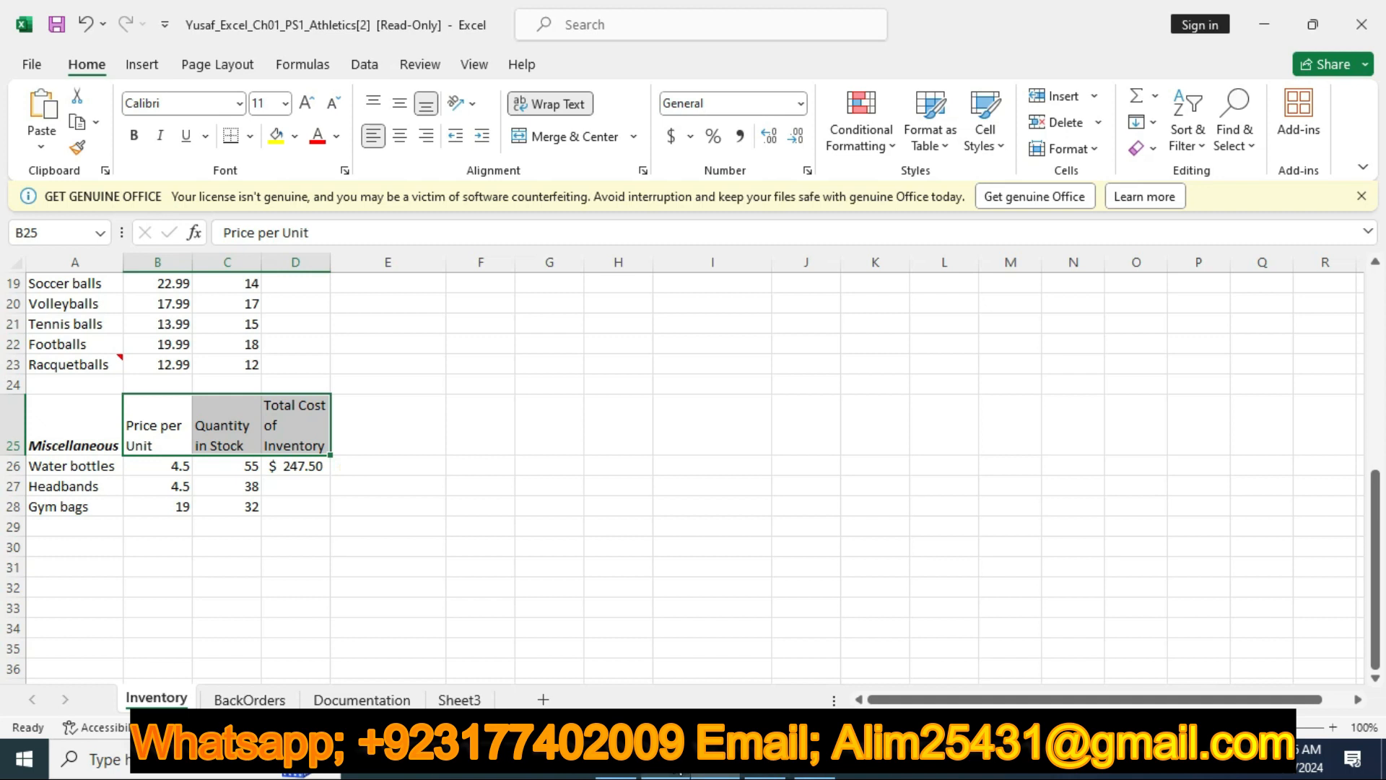
Switch to the Word instructions and remove the yellow highlight from the step 5 row about wrapping text
click(674, 762)
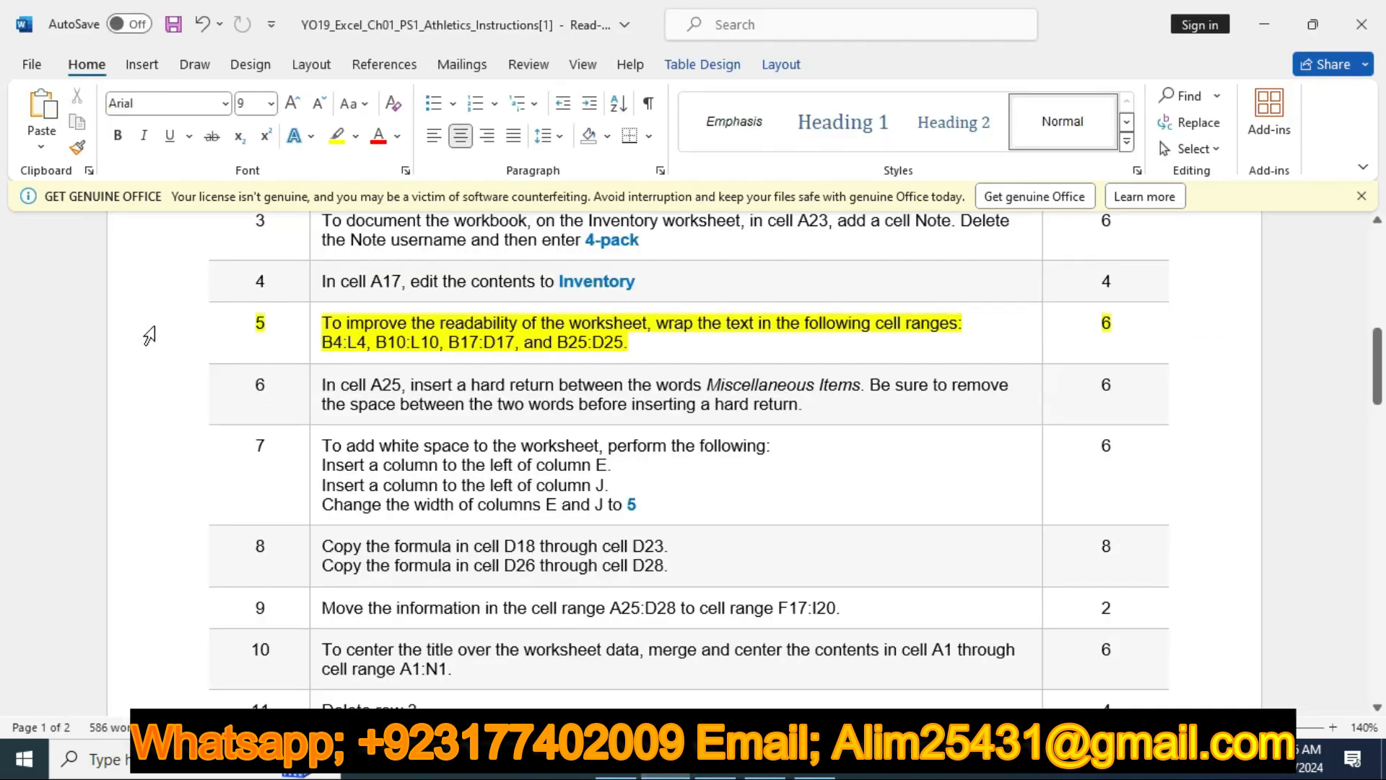
click(149, 336)
click(297, 291)
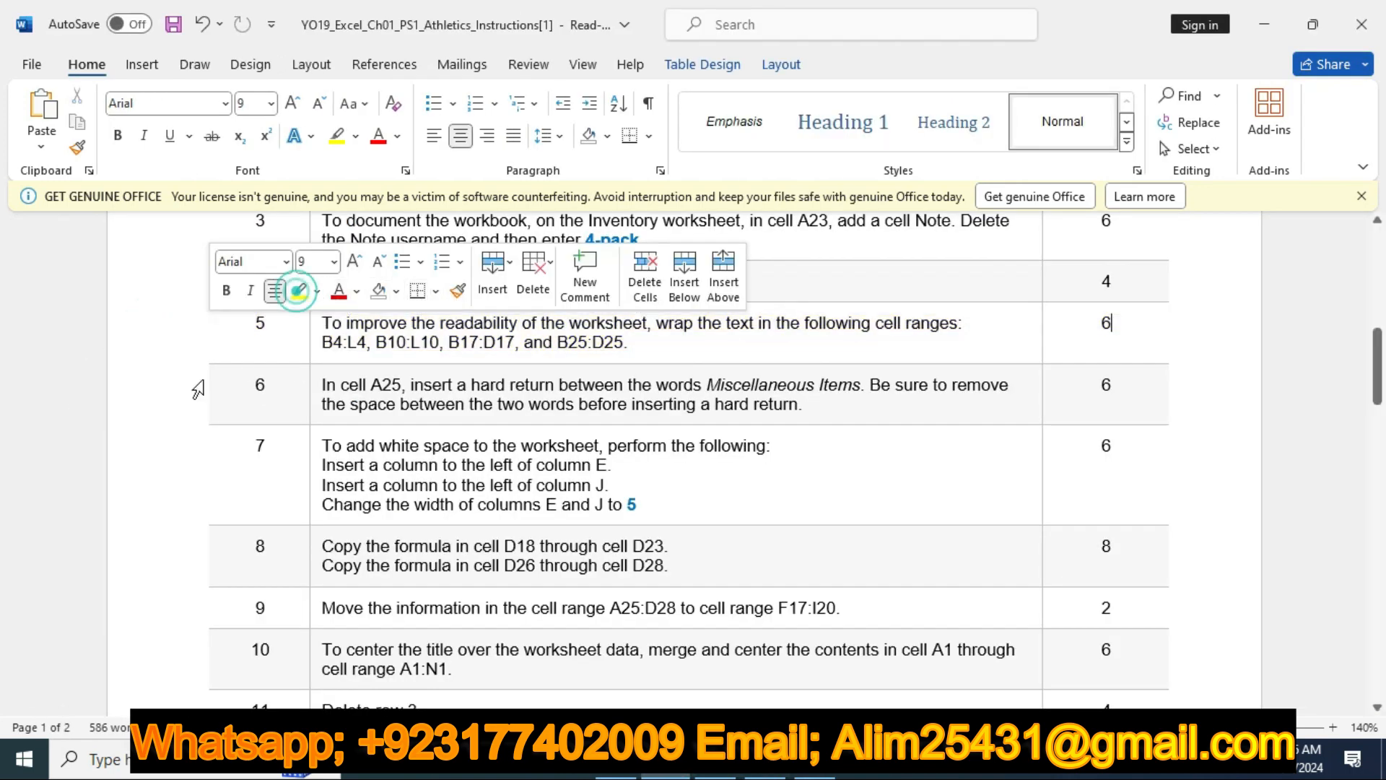
Highlight the step 6 row about the hard return in cell A25 in yellow
click(179, 394)
click(306, 359)
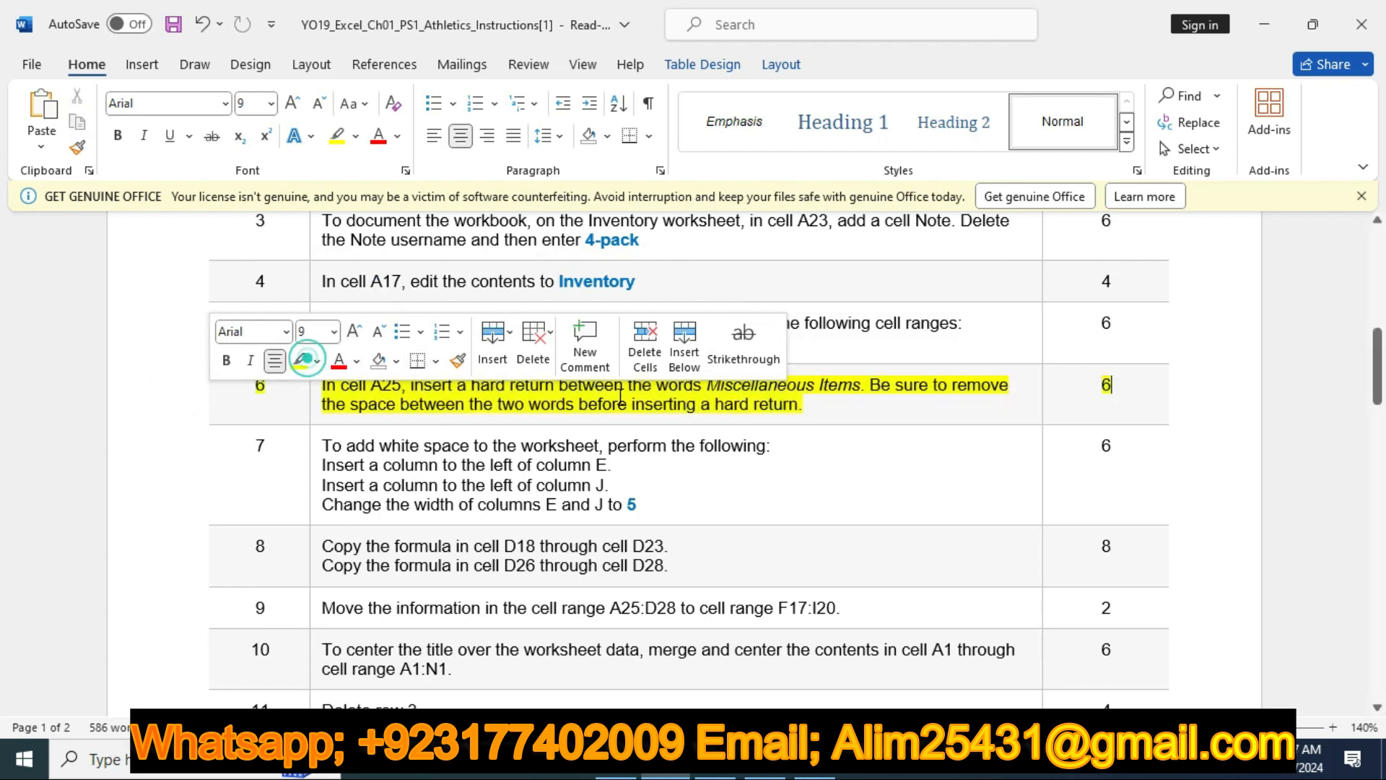
scroll(610, 396, down, 3)
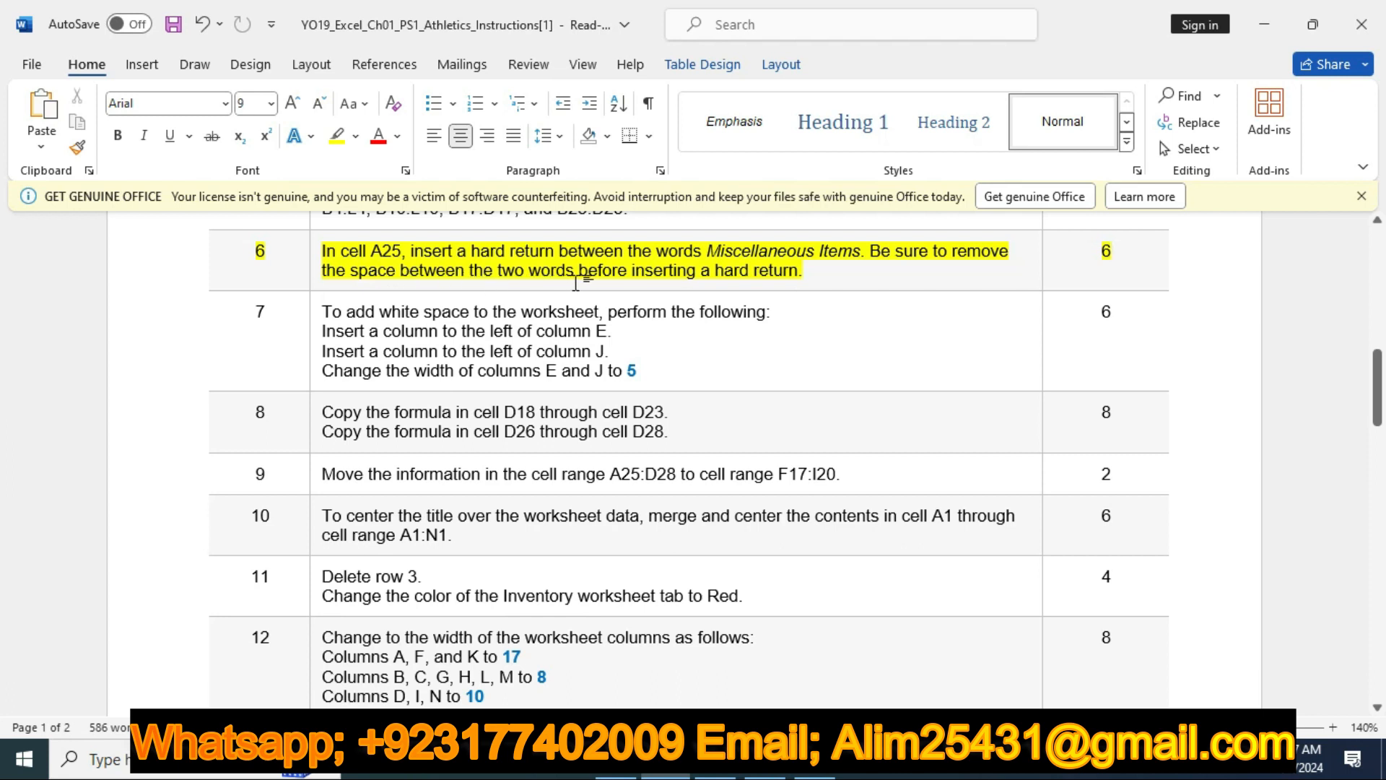
Switch to Excel and remove the space between the words Miscellaneous and Items in cell A25
click(715, 760)
click(90, 425)
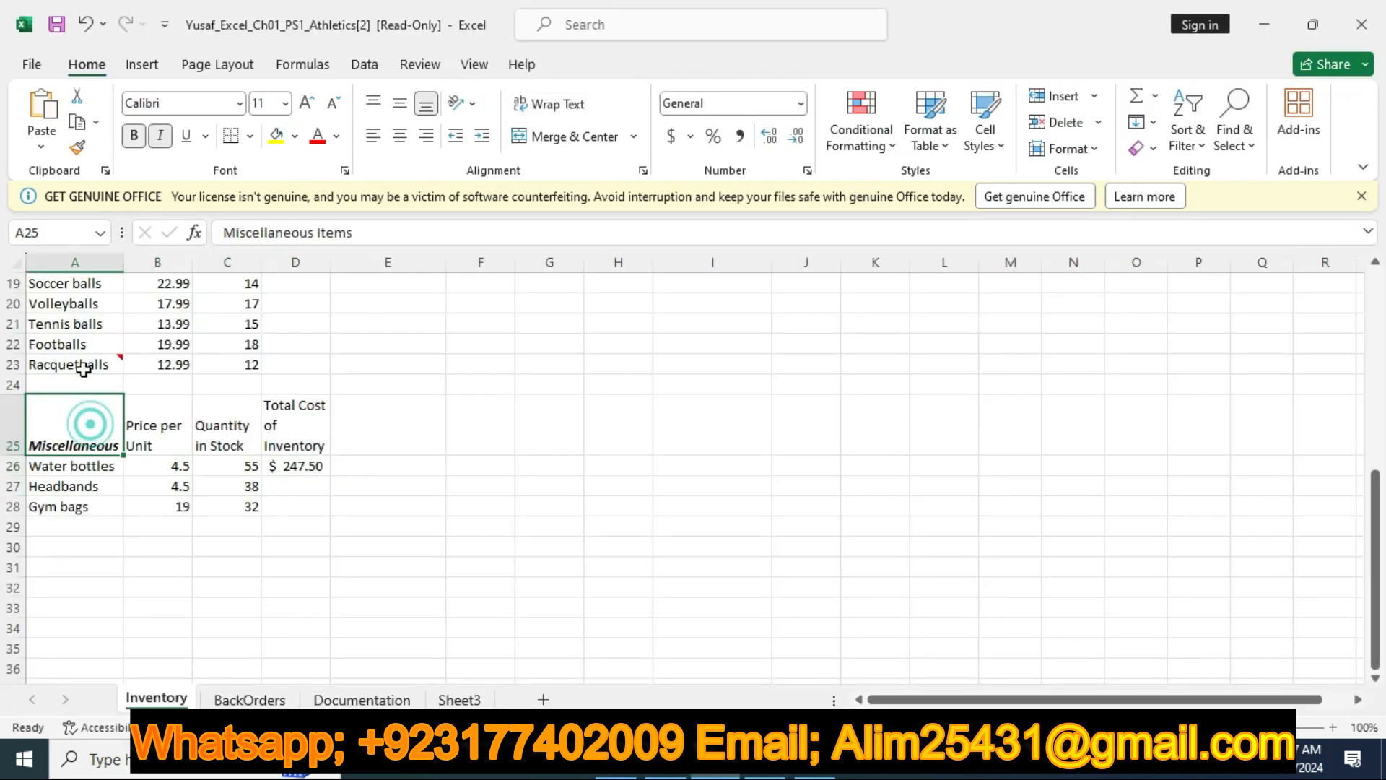
click(316, 234)
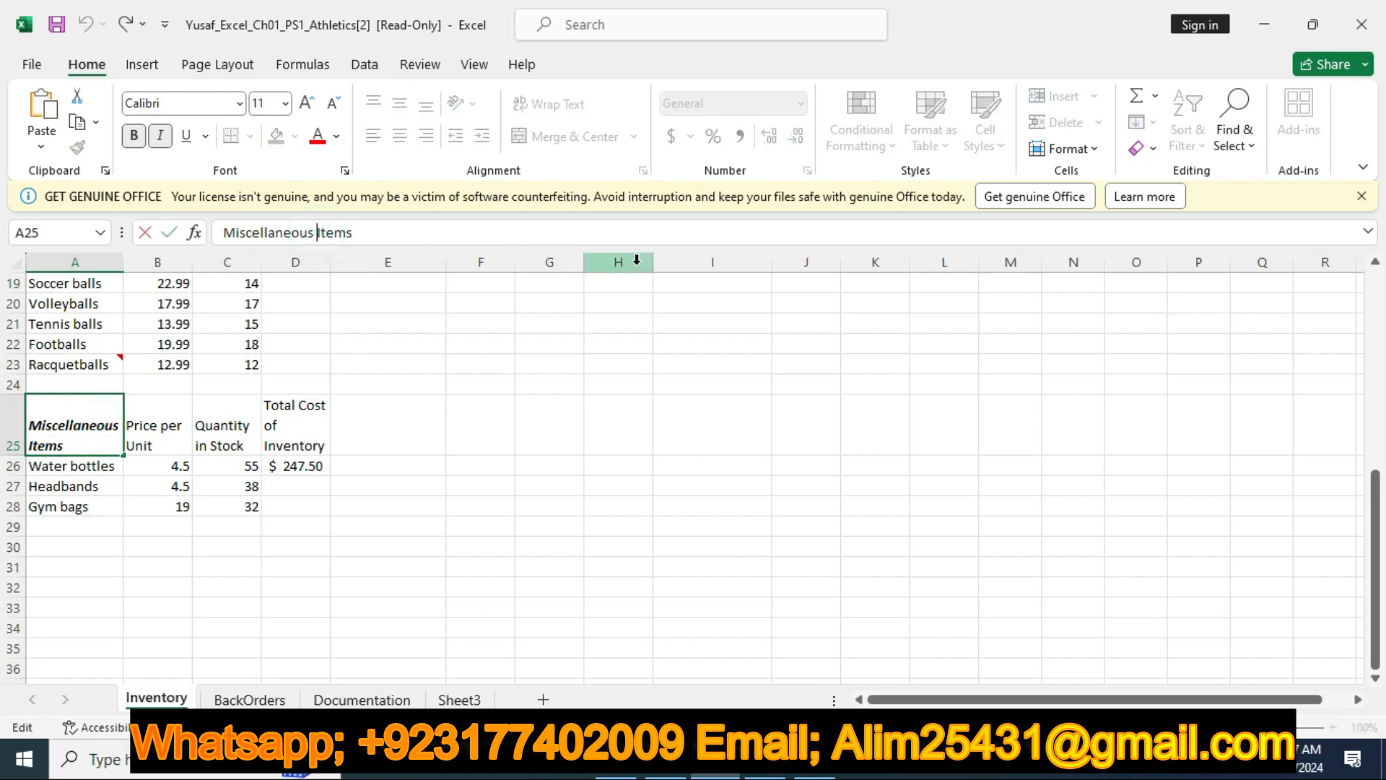
key(BackSpace)
click(374, 359)
click(89, 420)
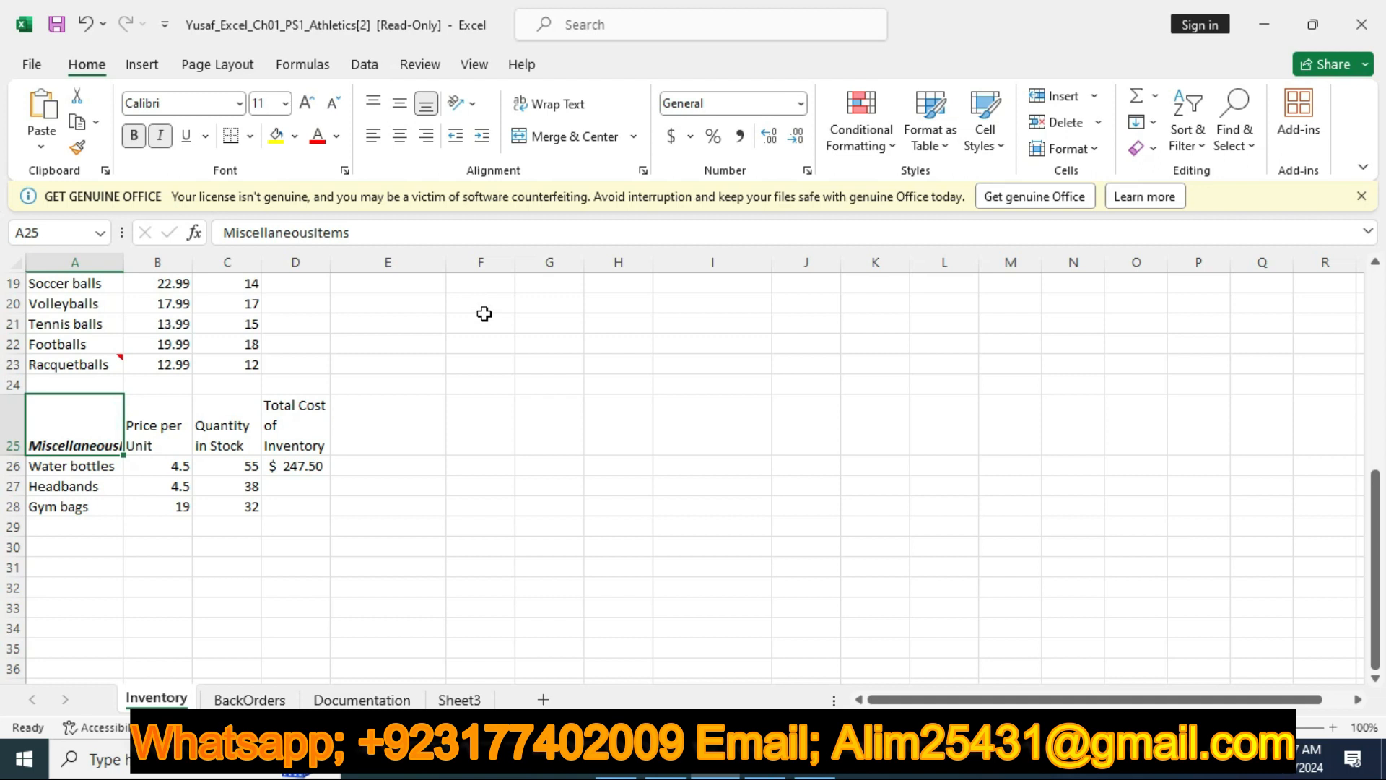
click(87, 425)
key(Up)
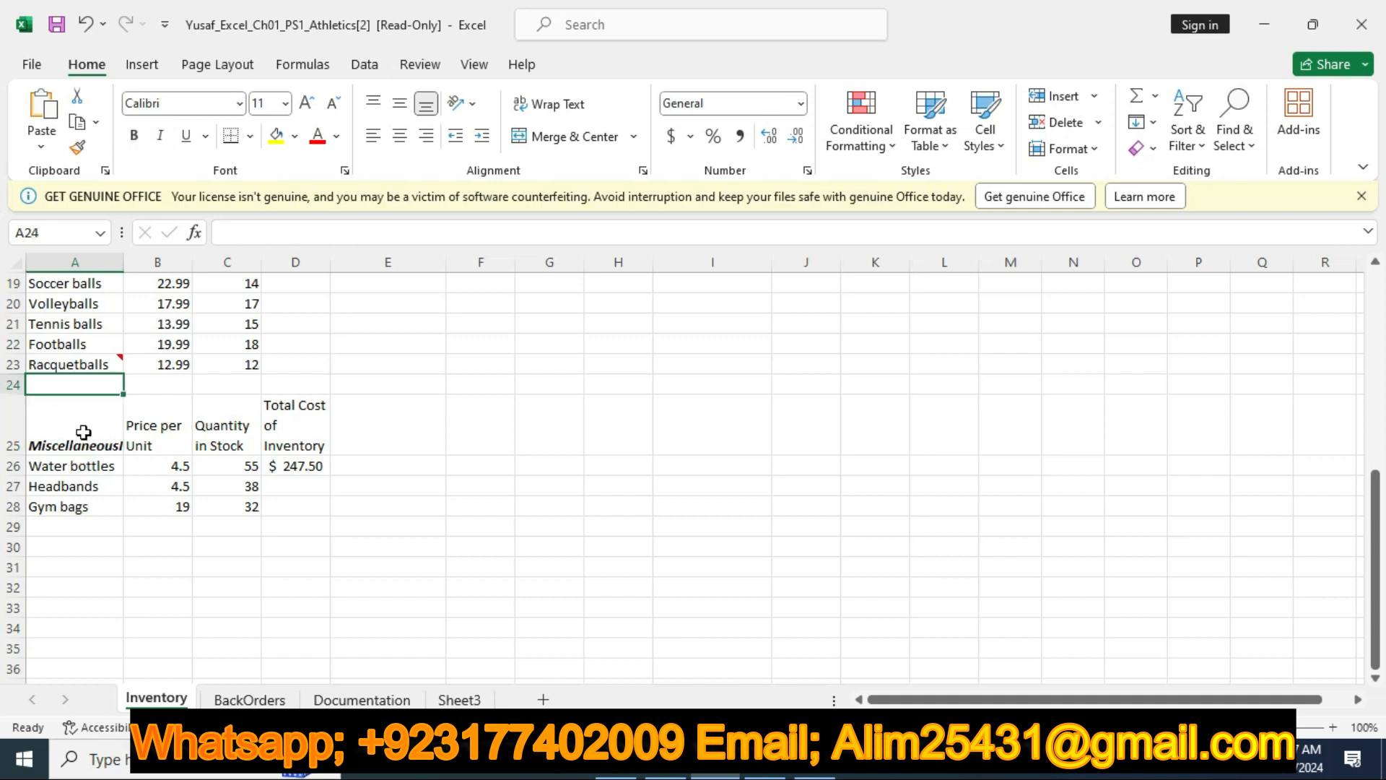
click(79, 428)
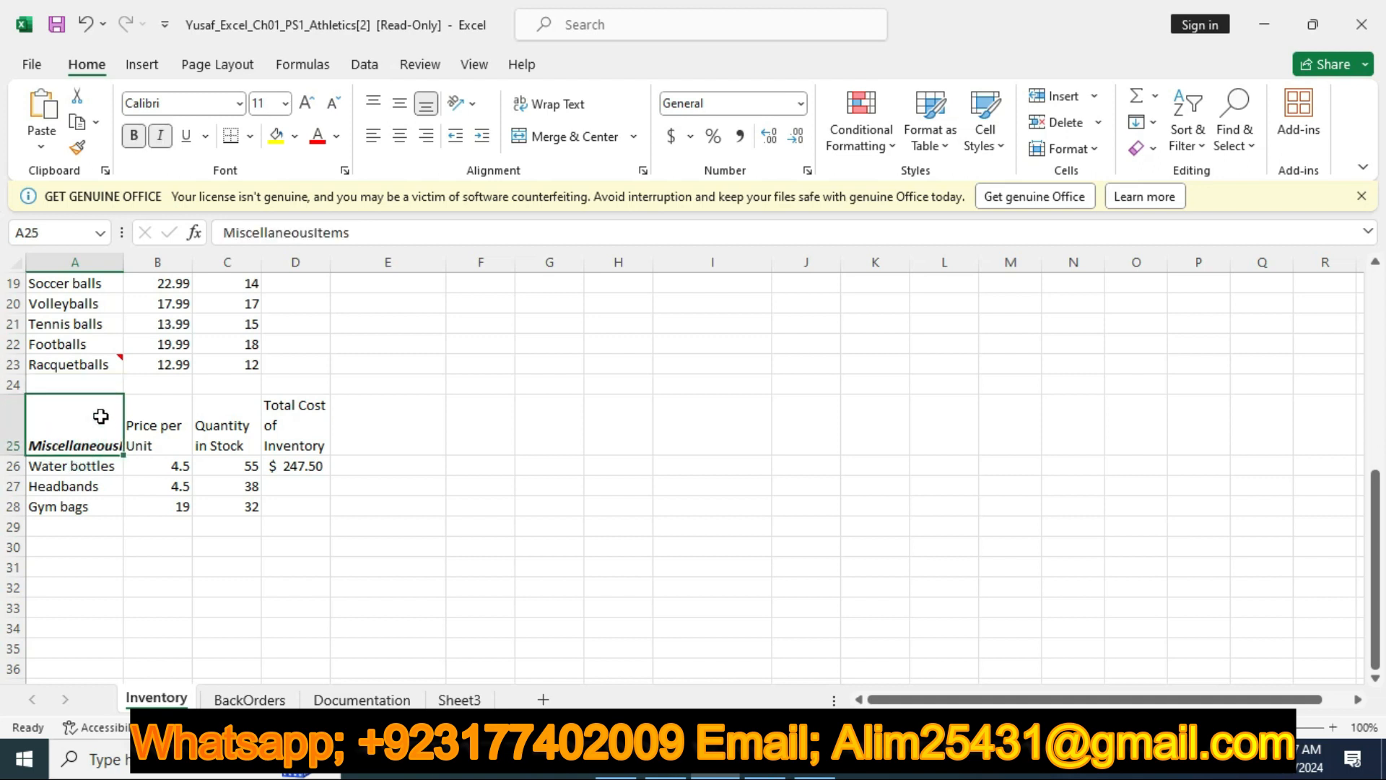
click(50, 419)
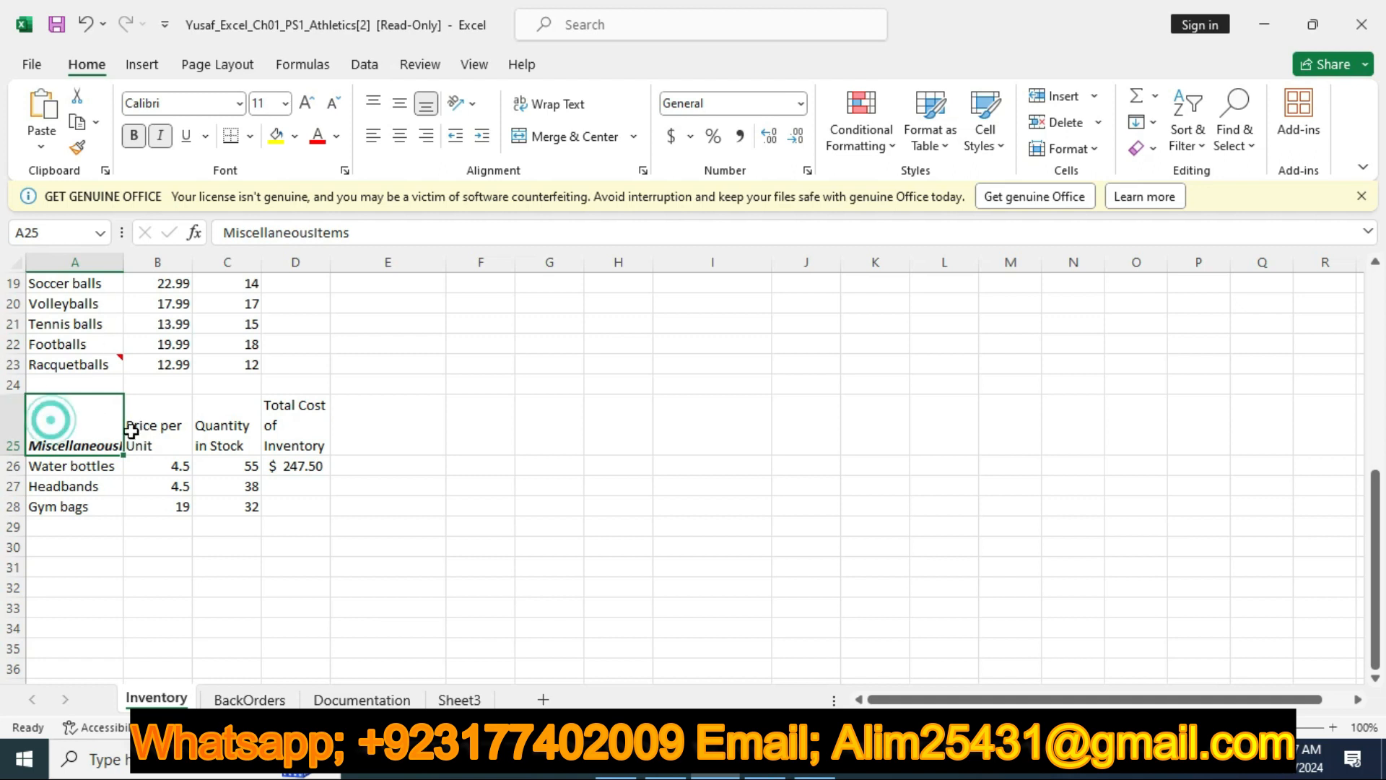
key(Up)
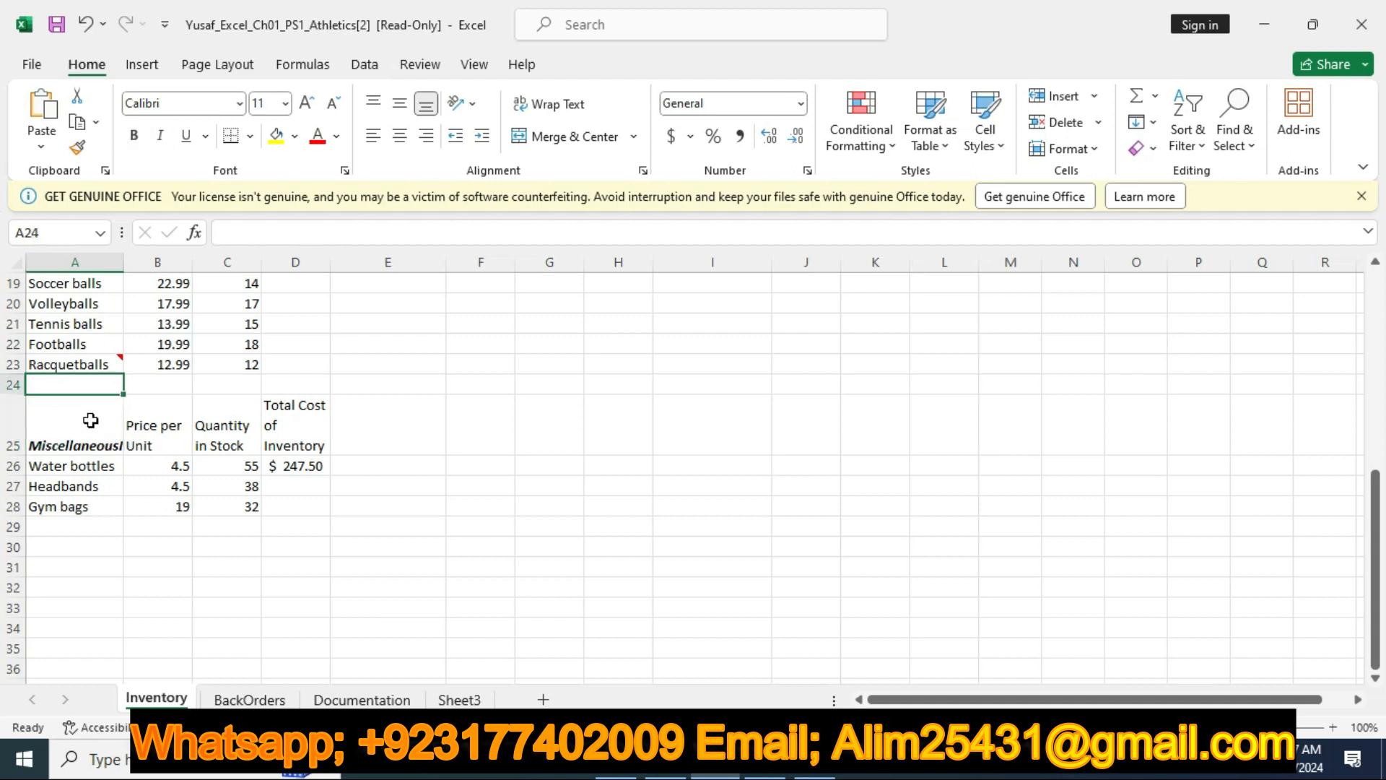
click(88, 420)
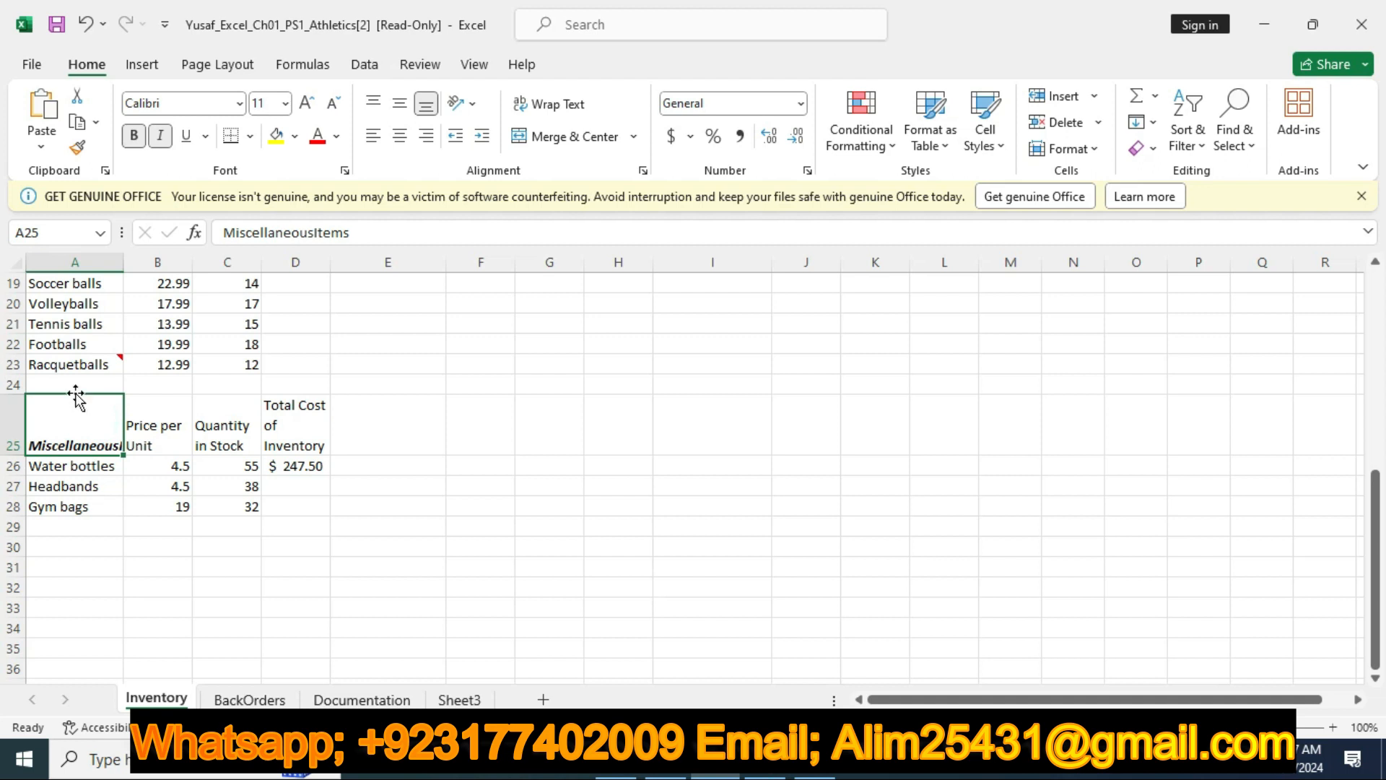
key(ctrl+])
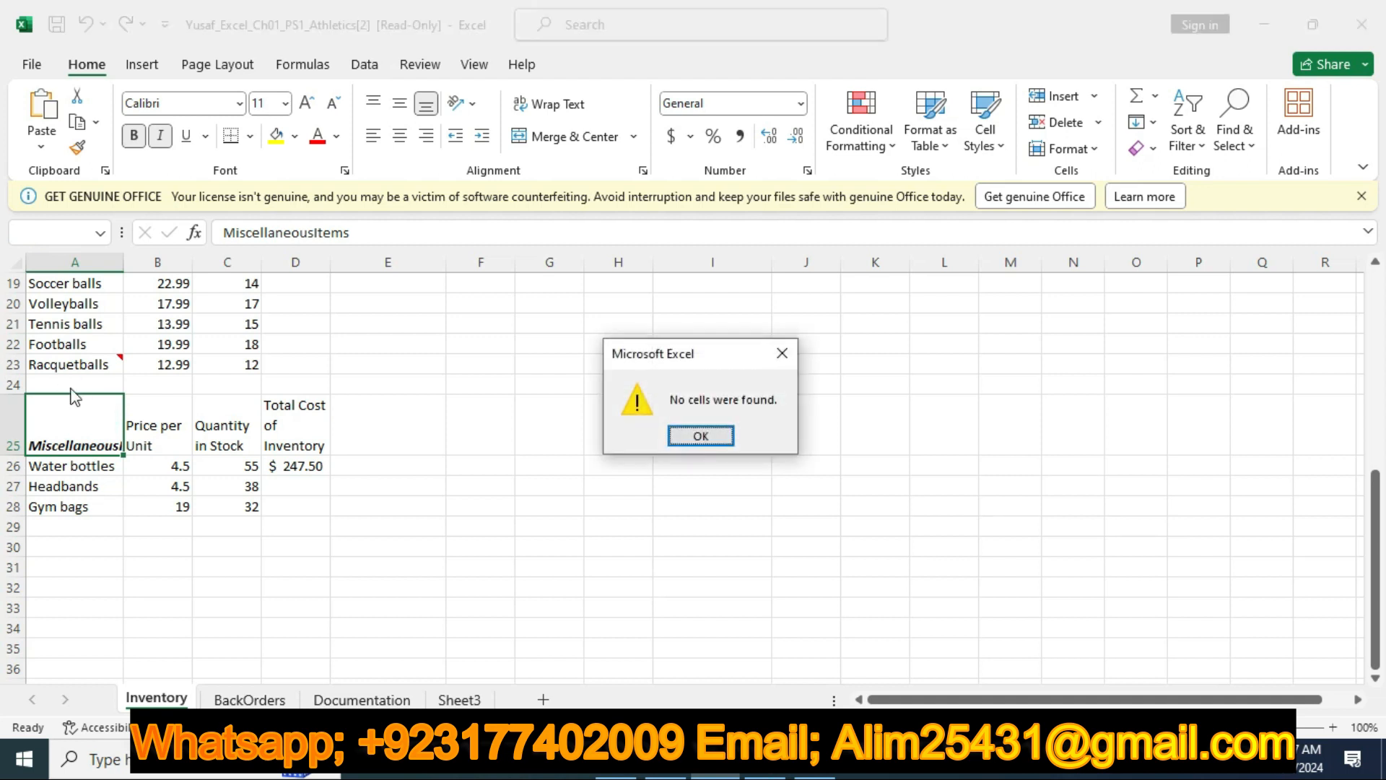
click(781, 353)
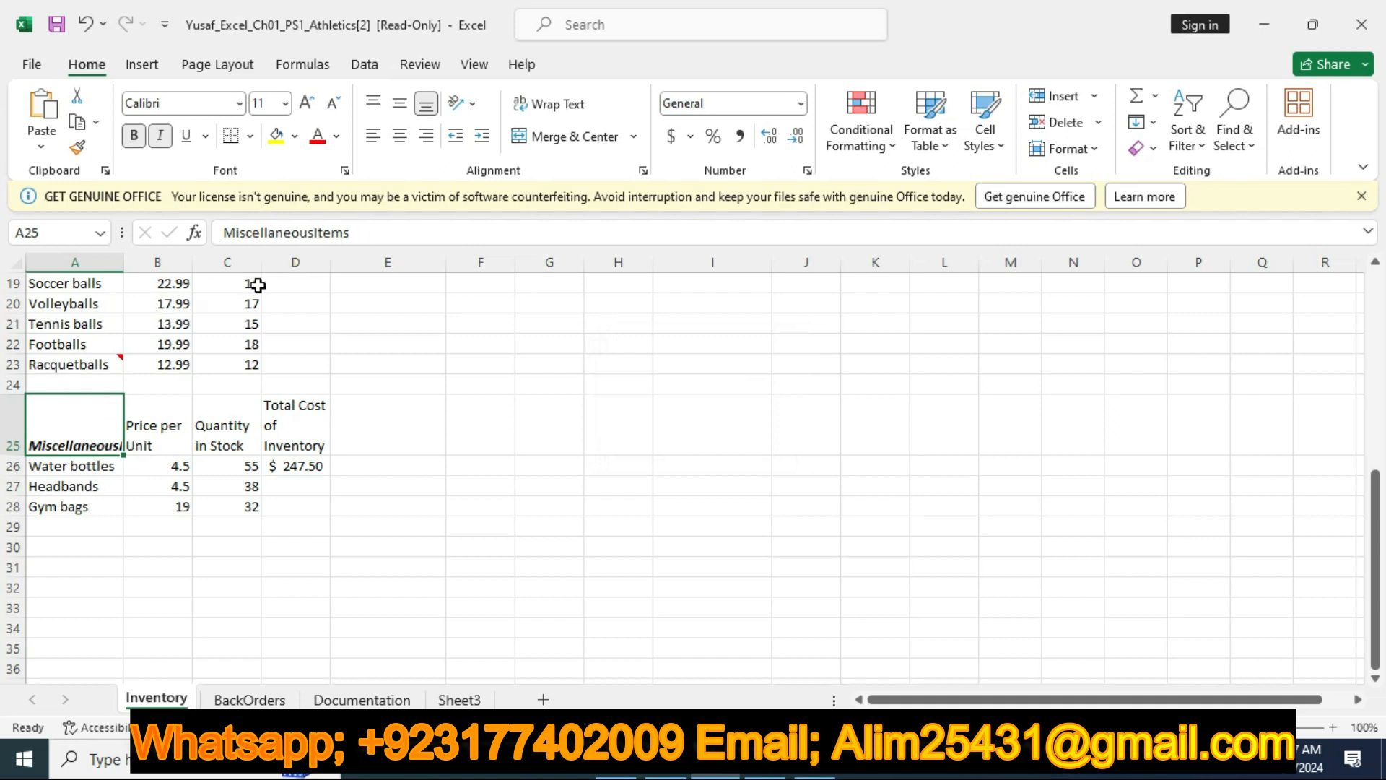
Wrap the text in cell A25 to split Miscellaneous and Items onto separate lines
click(554, 101)
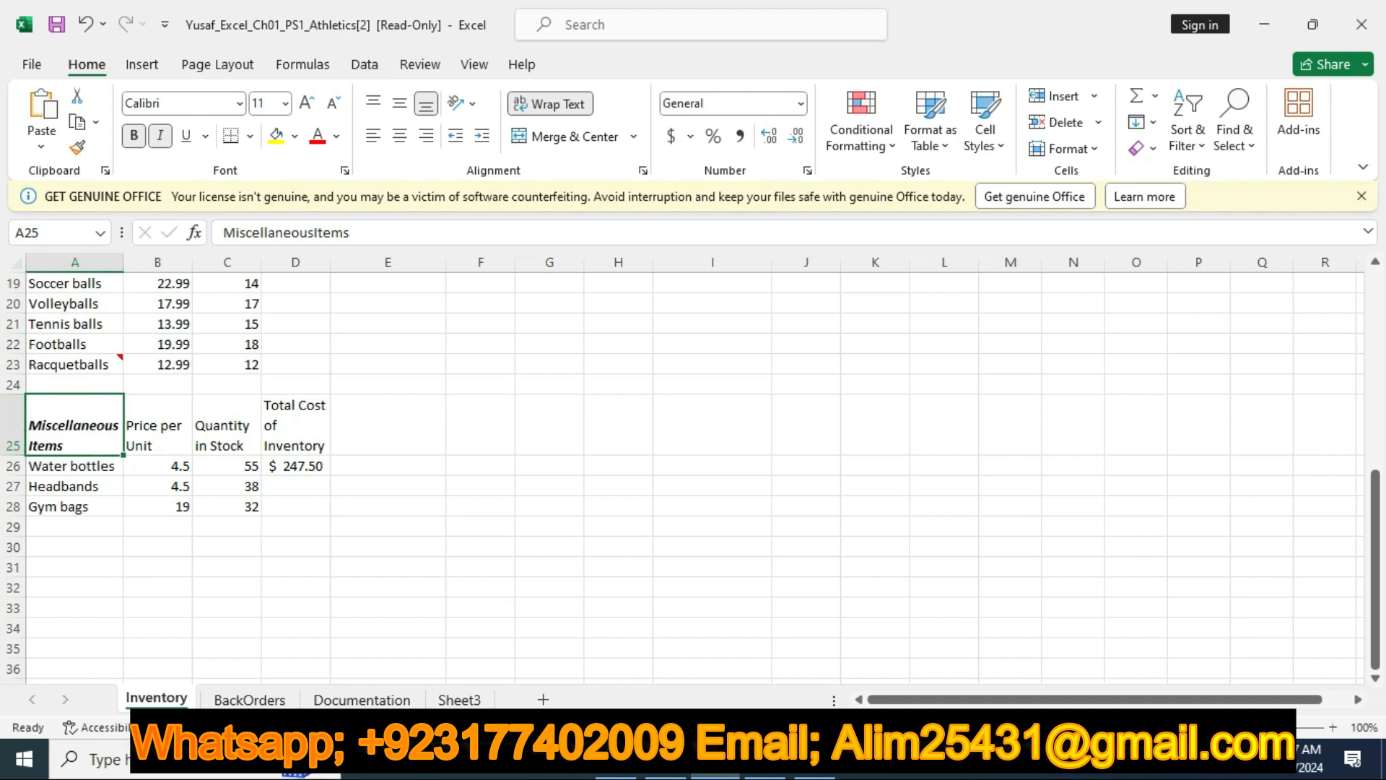
click(276, 414)
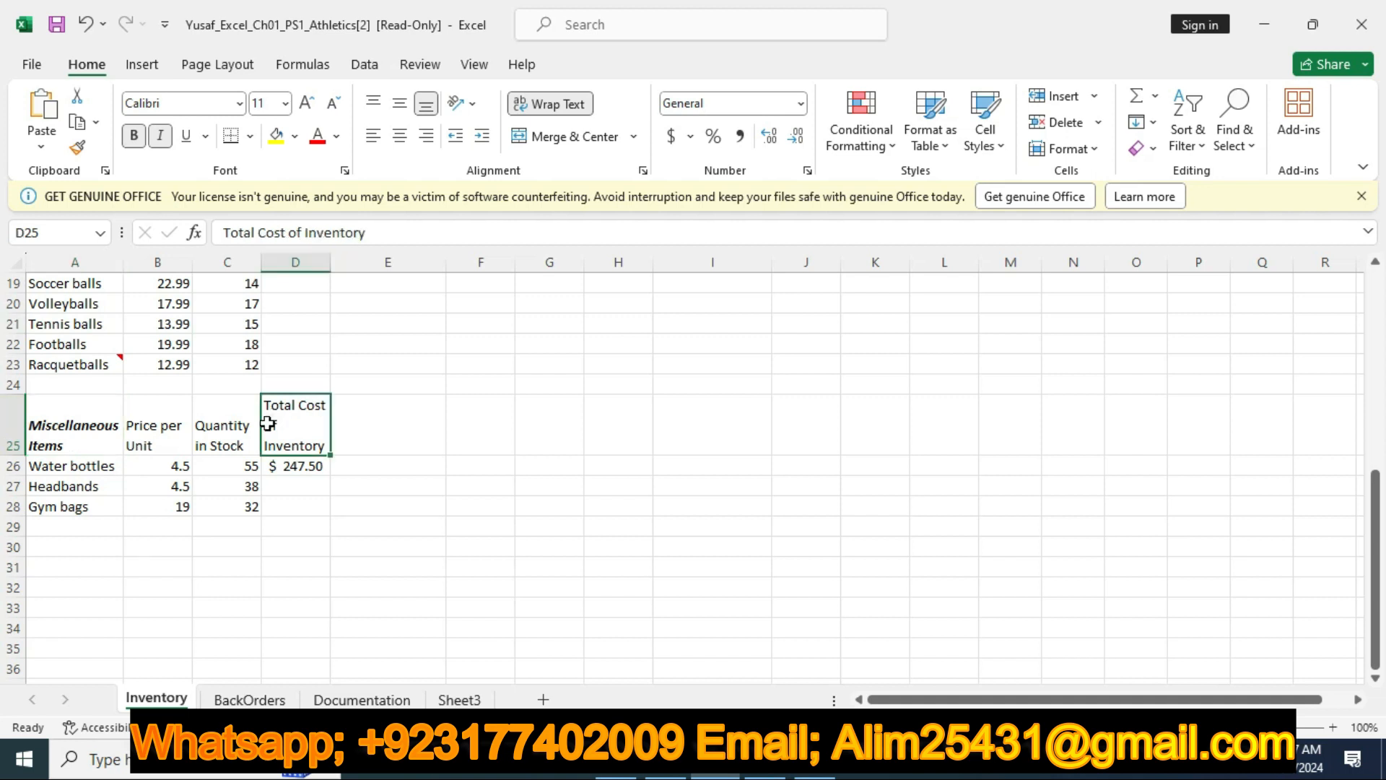
click(74, 439)
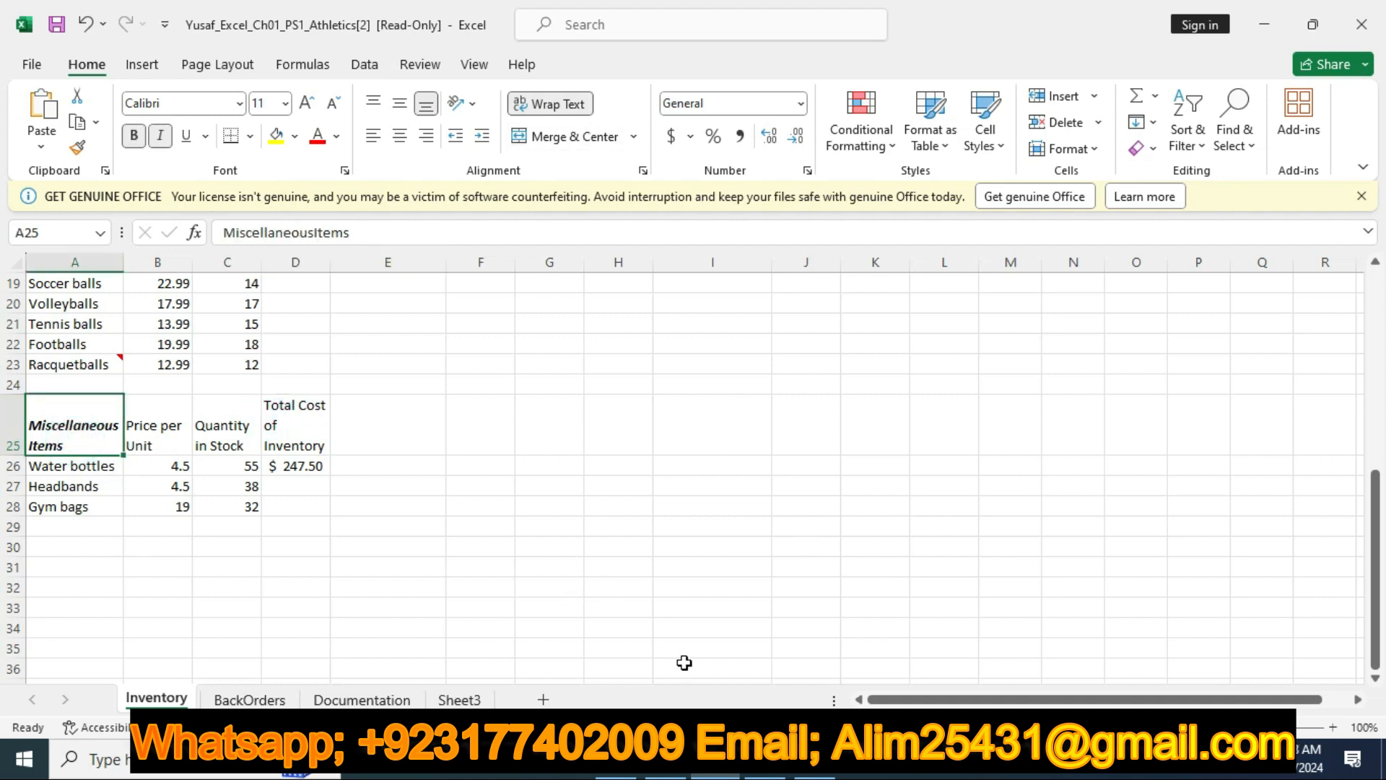
Return to the Word instructions, clear the highlight on the step 6 row and highlight the step 7 row in yellow
click(664, 771)
click(165, 265)
click(299, 224)
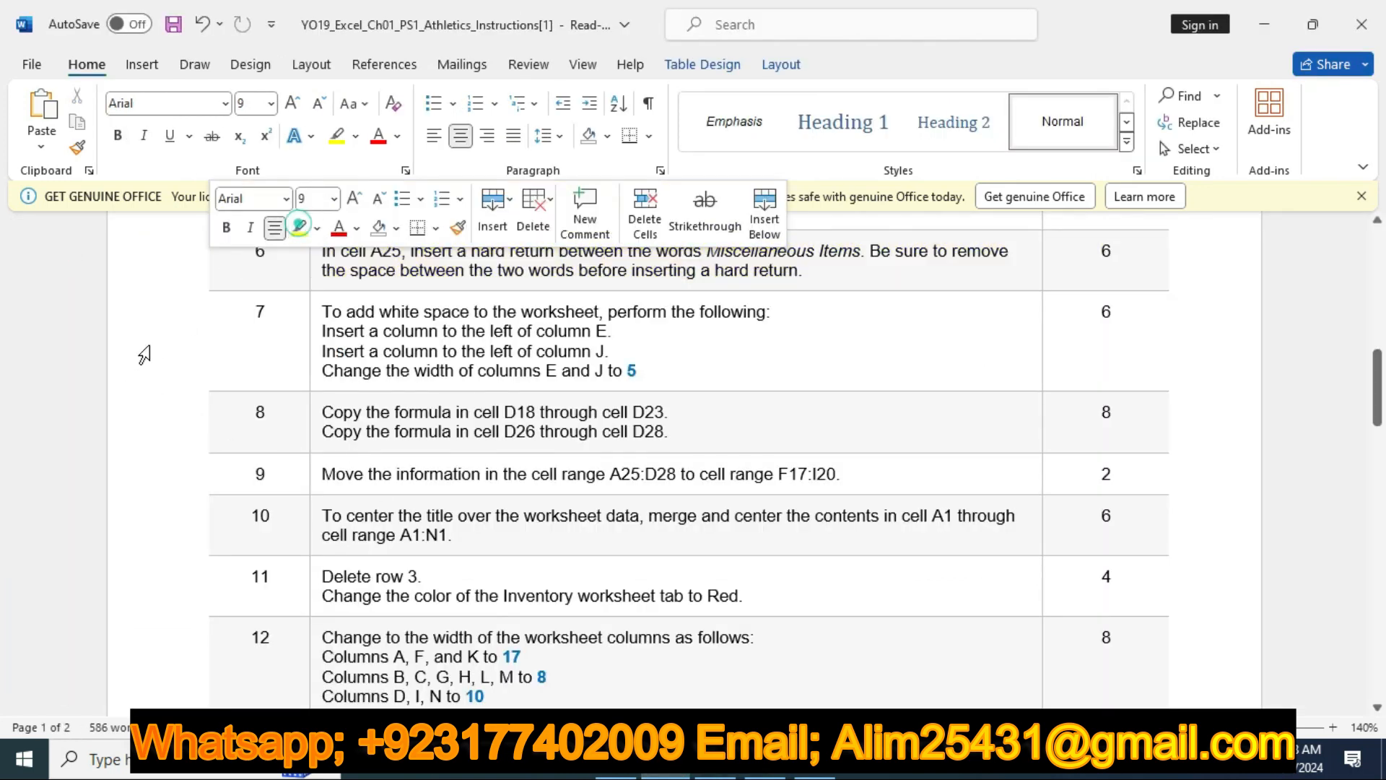
click(144, 356)
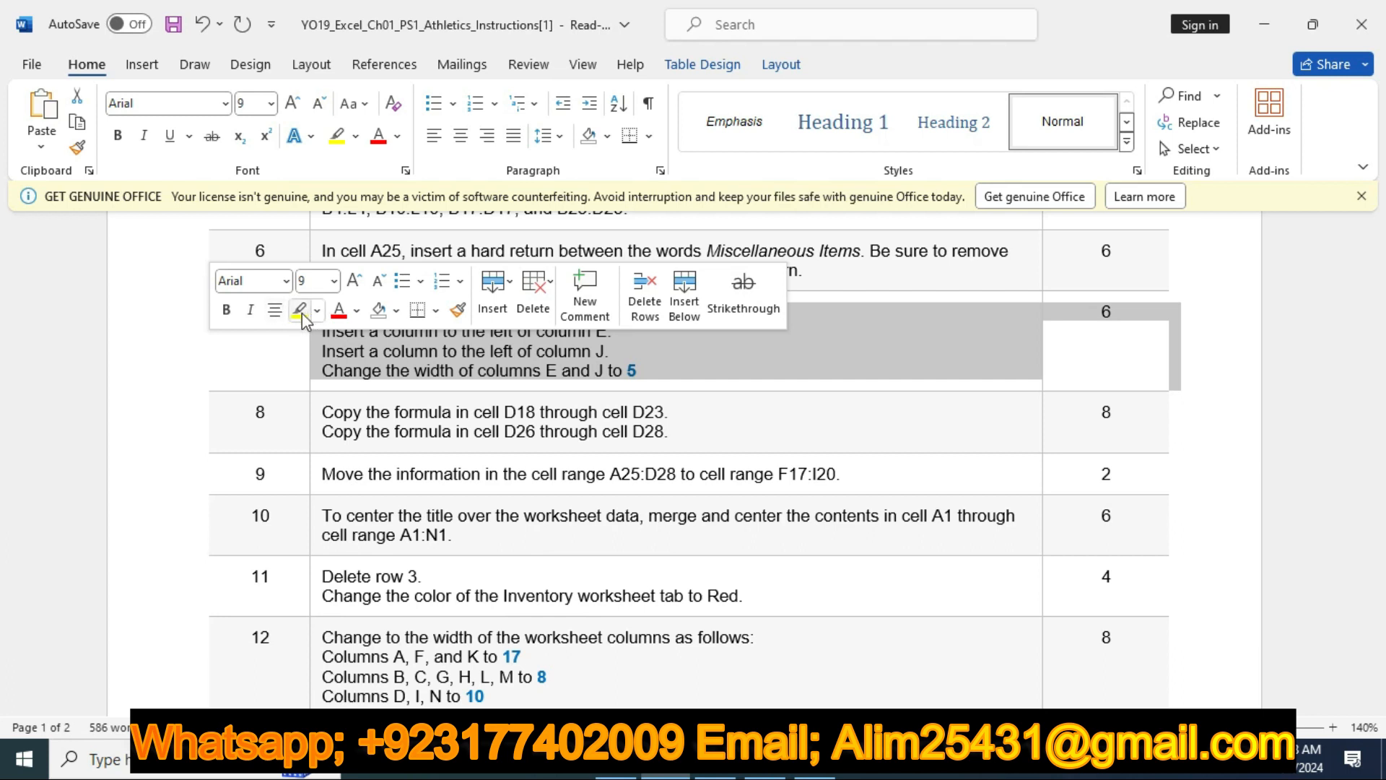
click(299, 311)
click(748, 354)
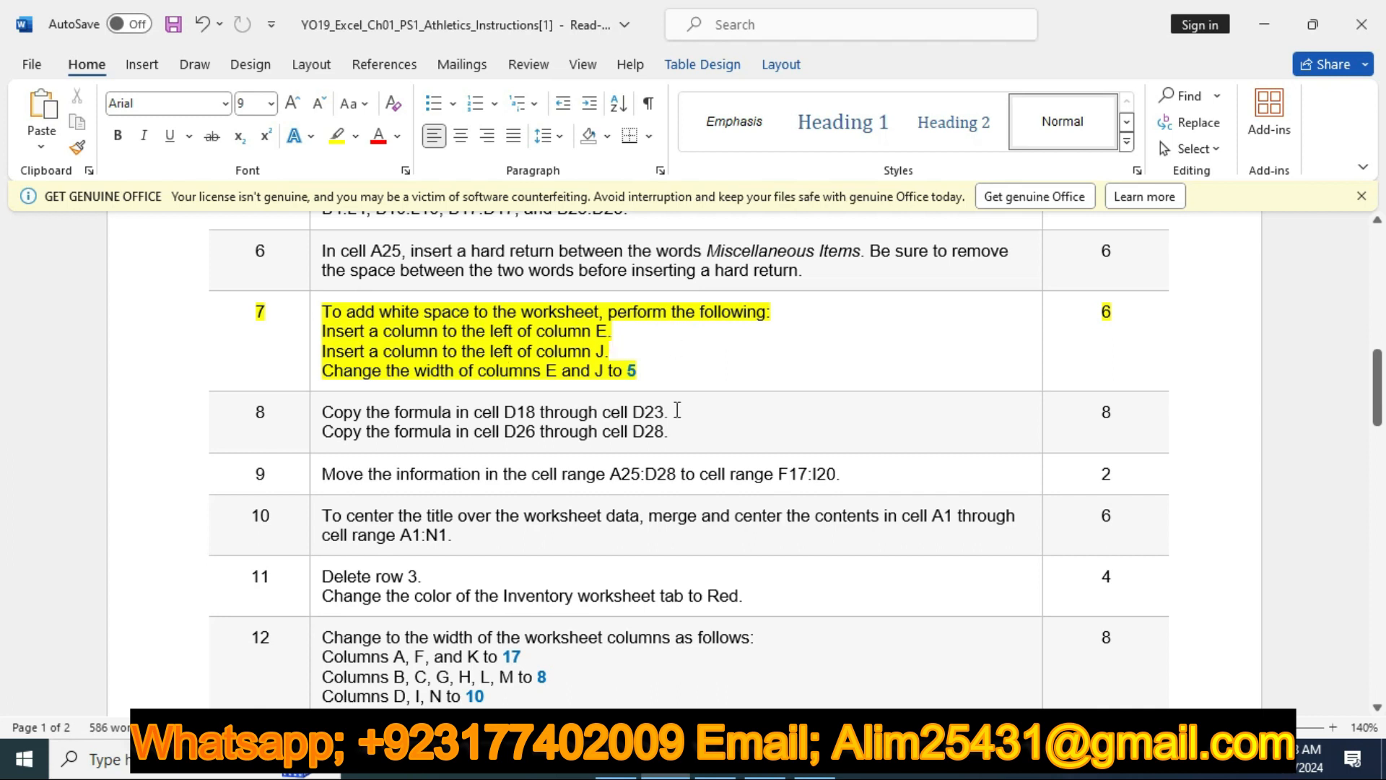
Switch to Excel and insert a column to the left of column E on the Inventory worksheet
click(717, 763)
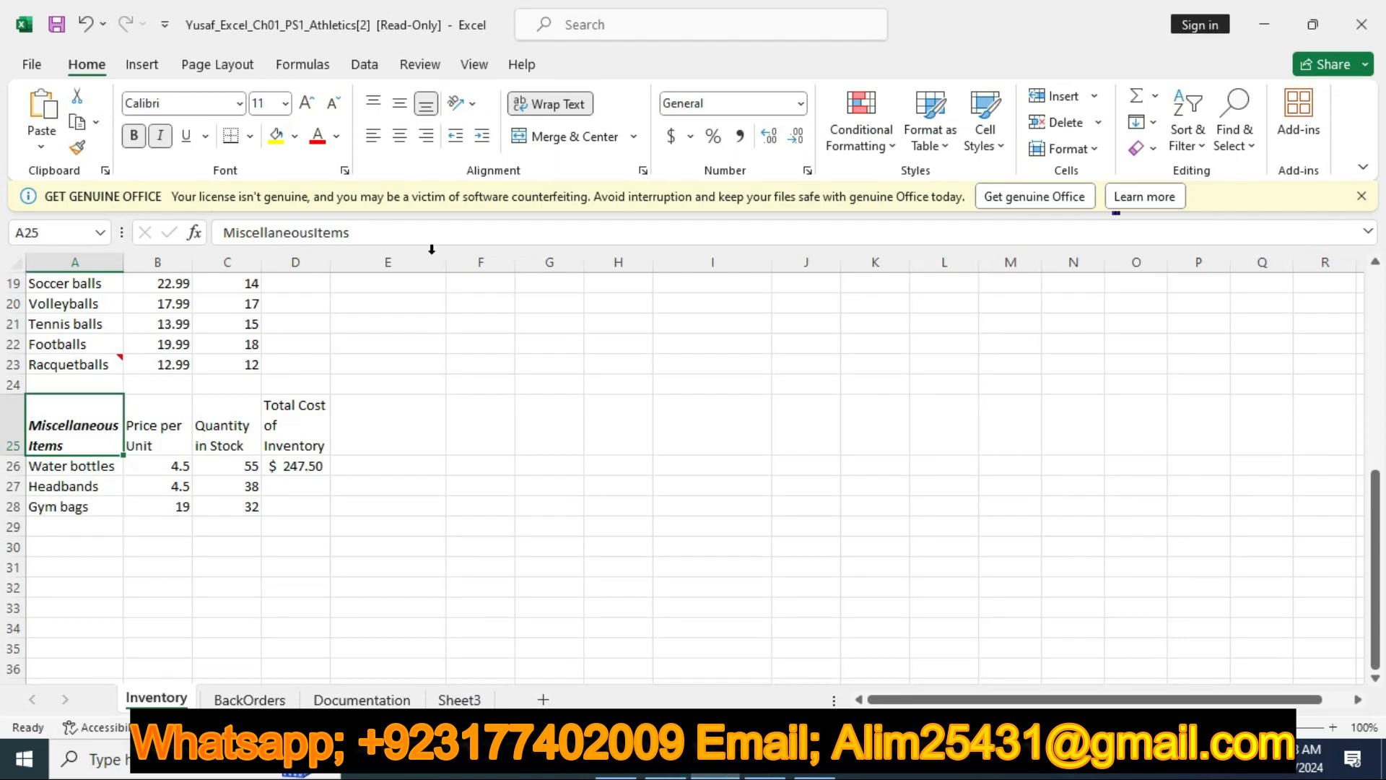
click(404, 264)
right_click(405, 275)
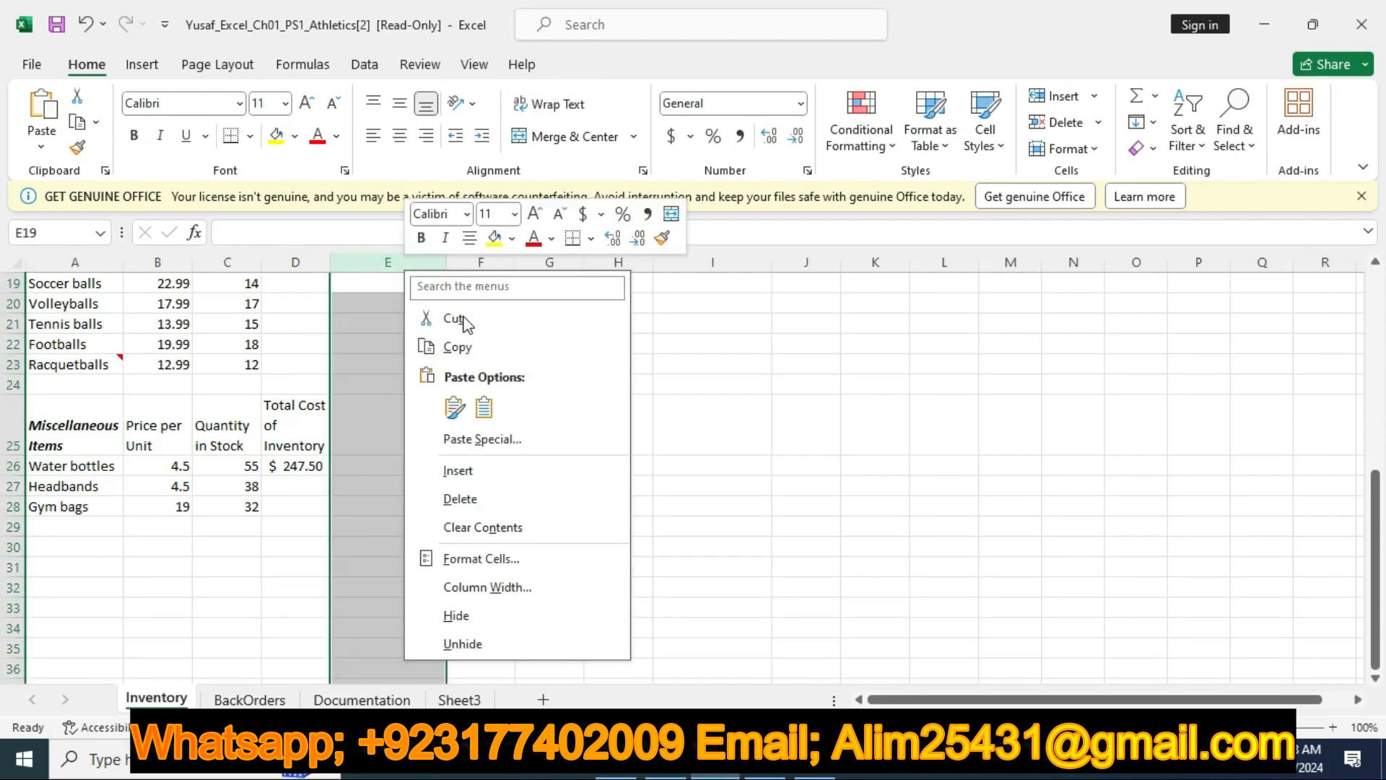
click(464, 470)
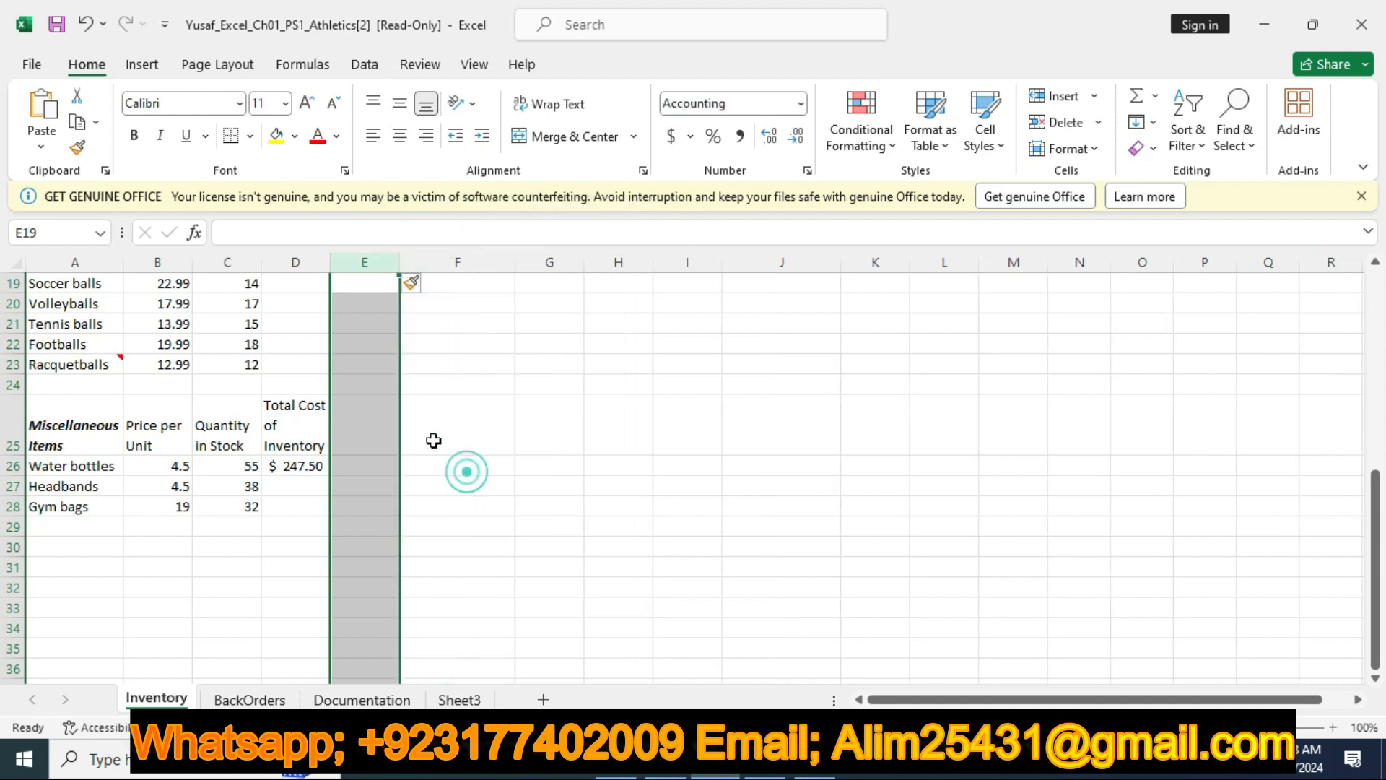
scroll(372, 345, up, 4)
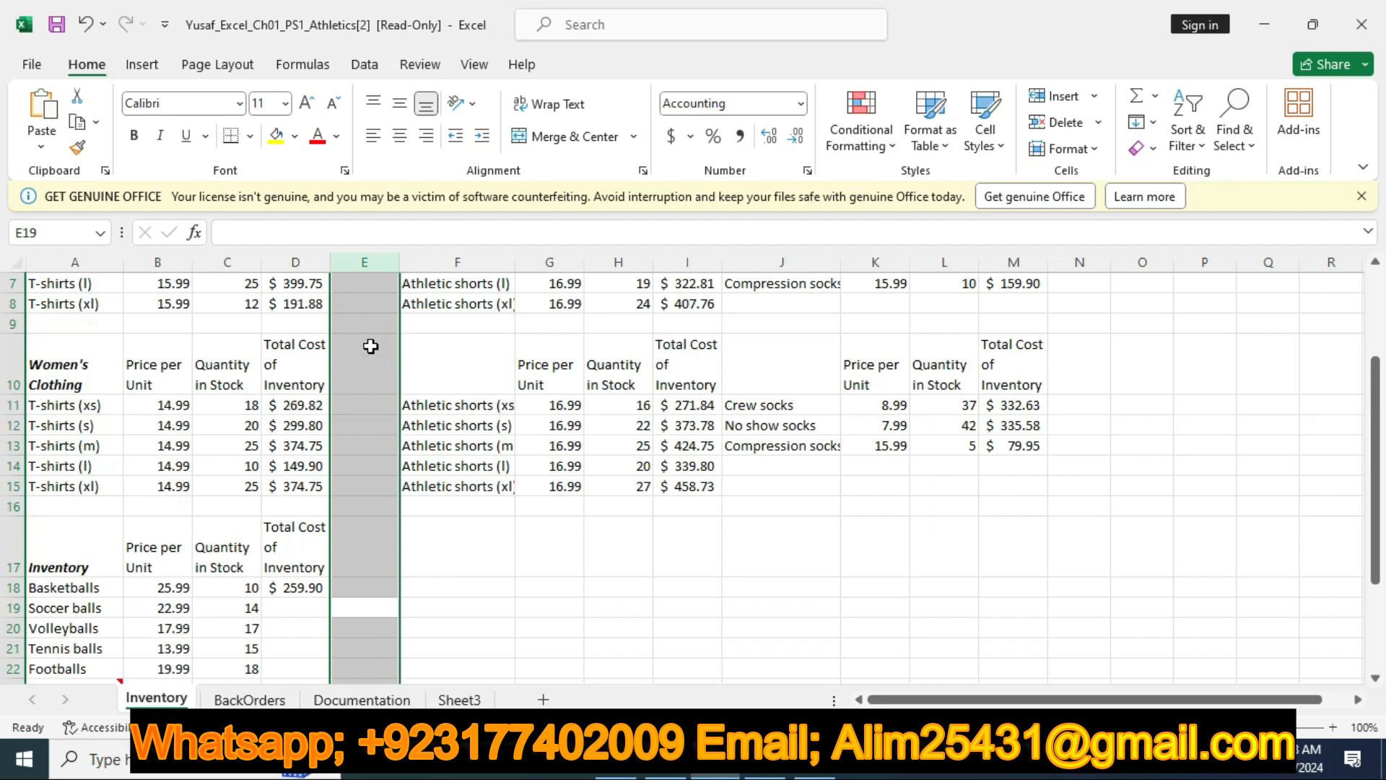
scroll(370, 346, up, 2)
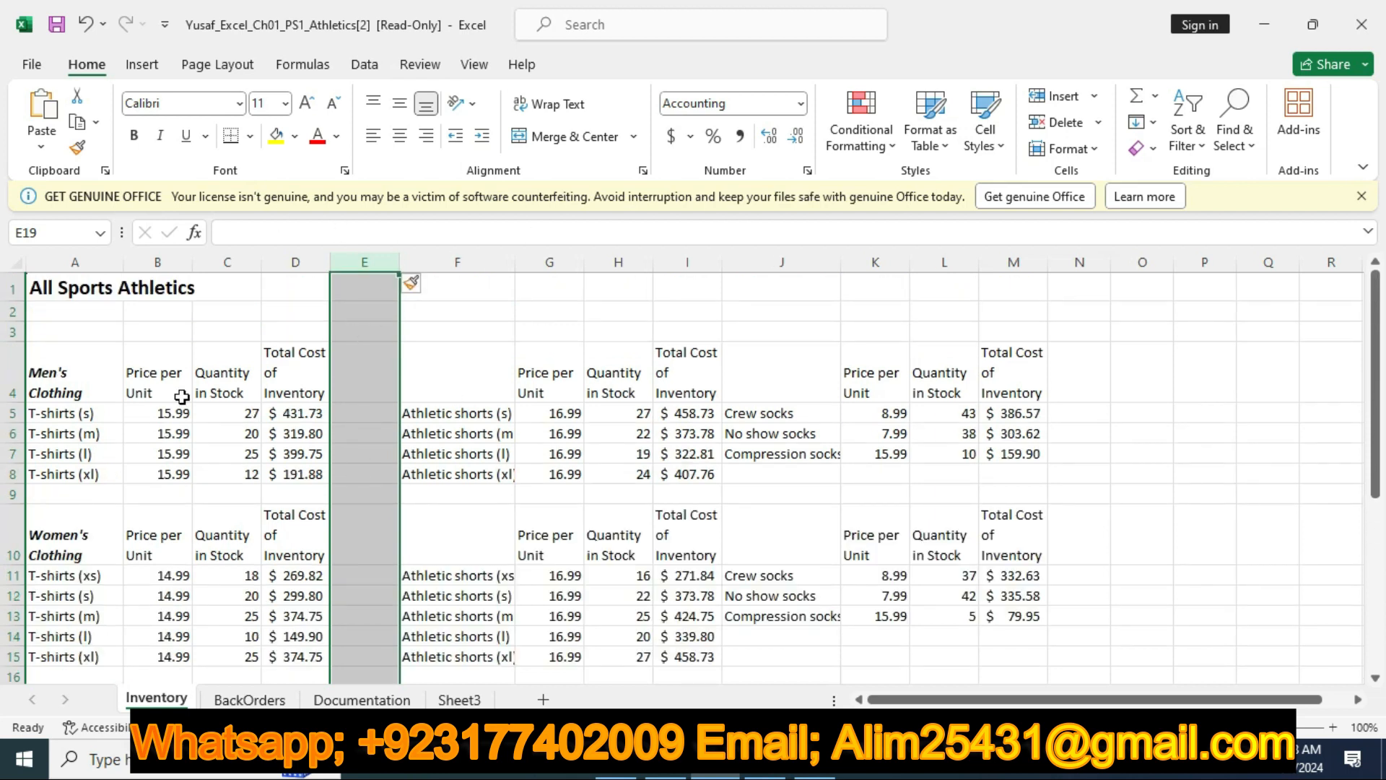
Check step 7 in the Word instructions, then return to Excel and insert a column to the left of column J
click(665, 762)
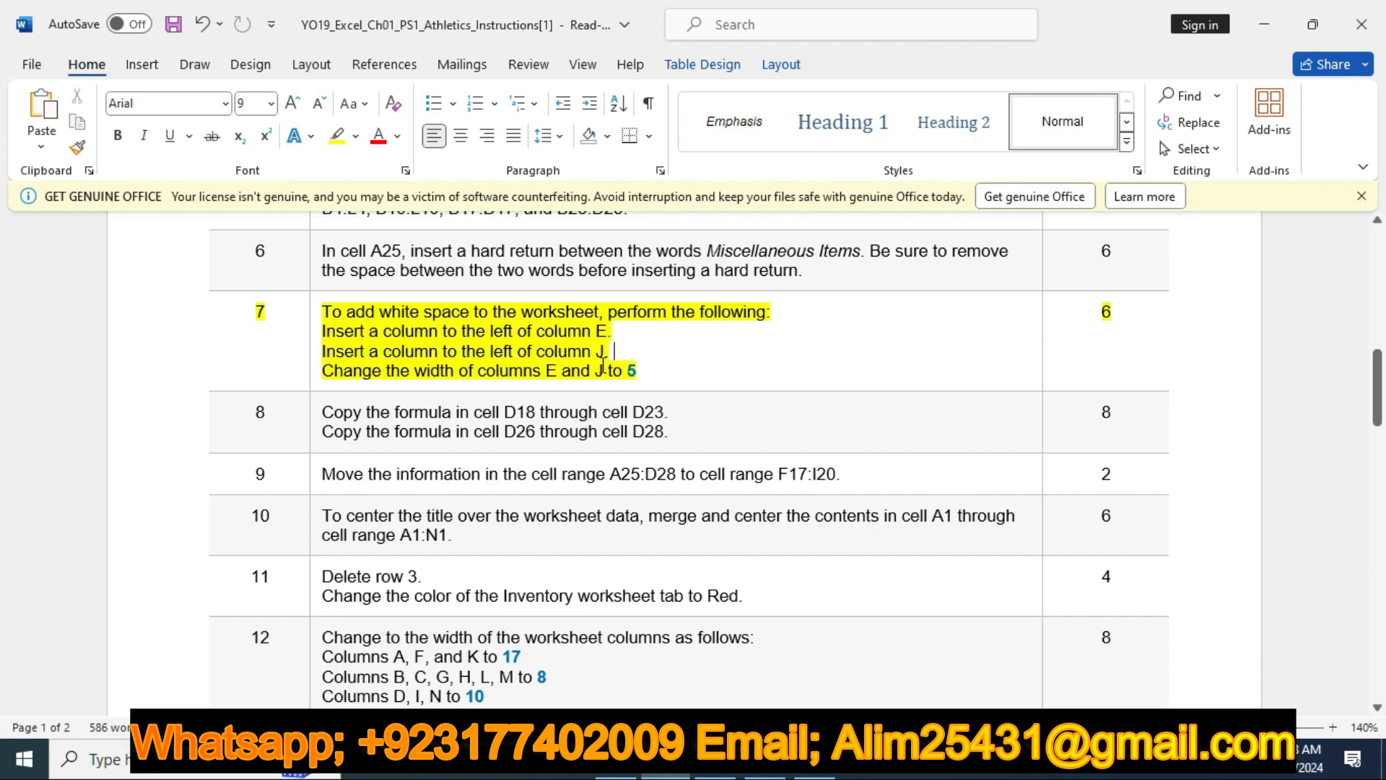
key(alt+Tab)
ctrl+click(756, 257)
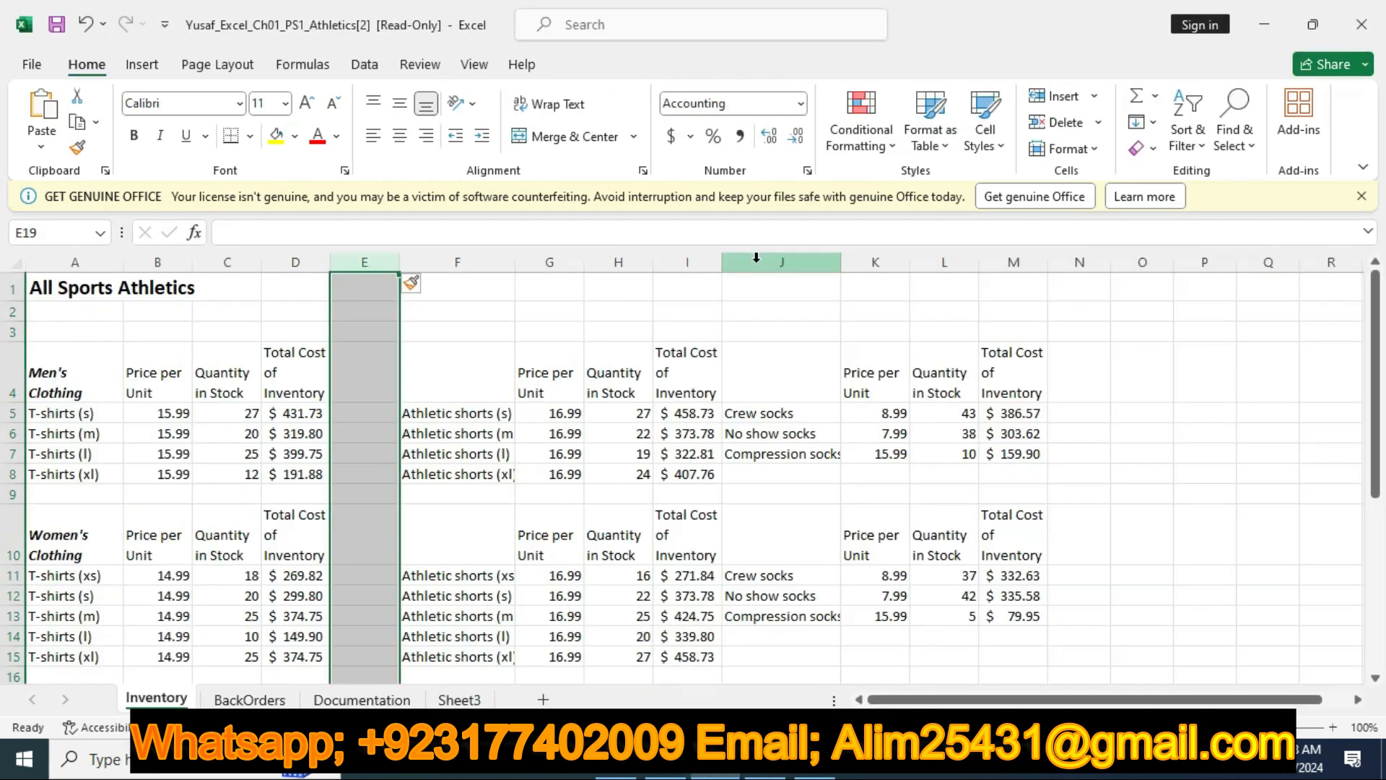
click(756, 258)
right_click(776, 262)
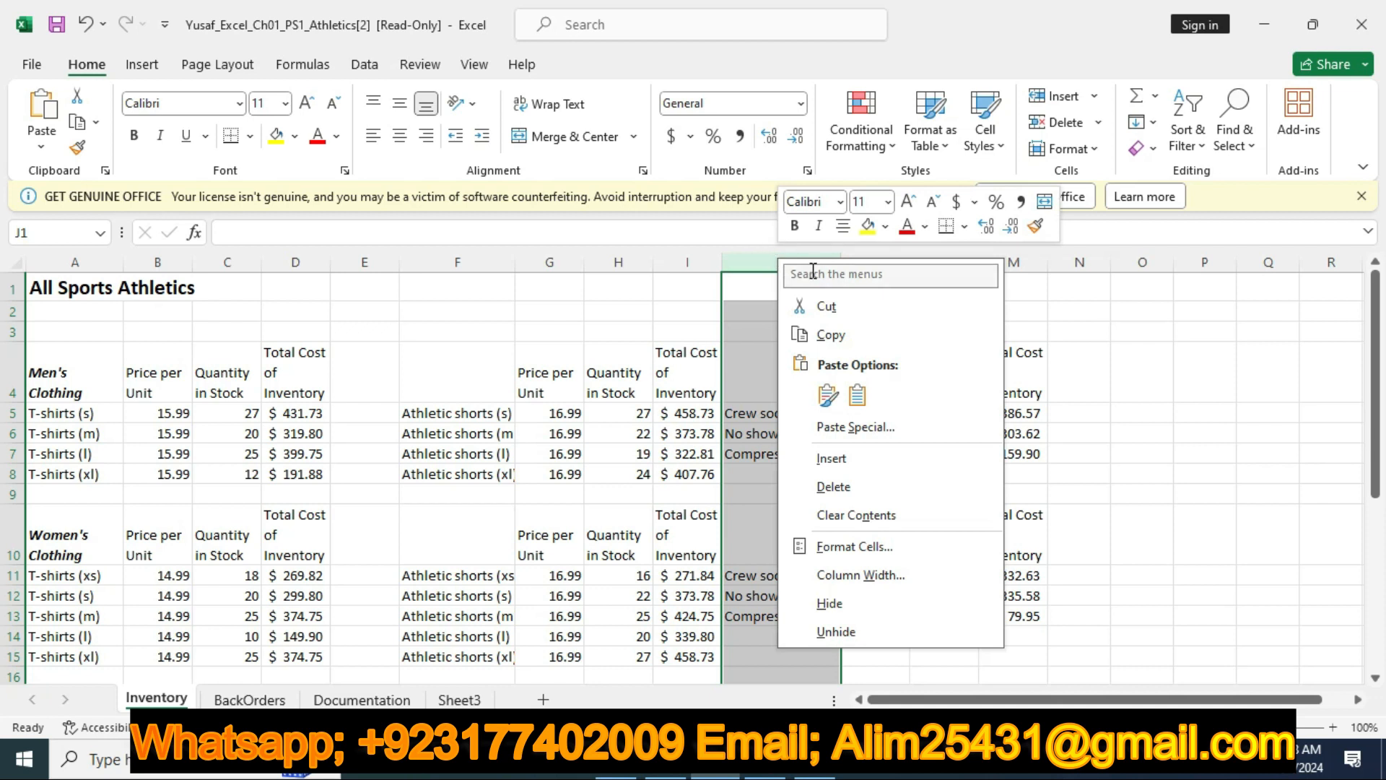
click(831, 458)
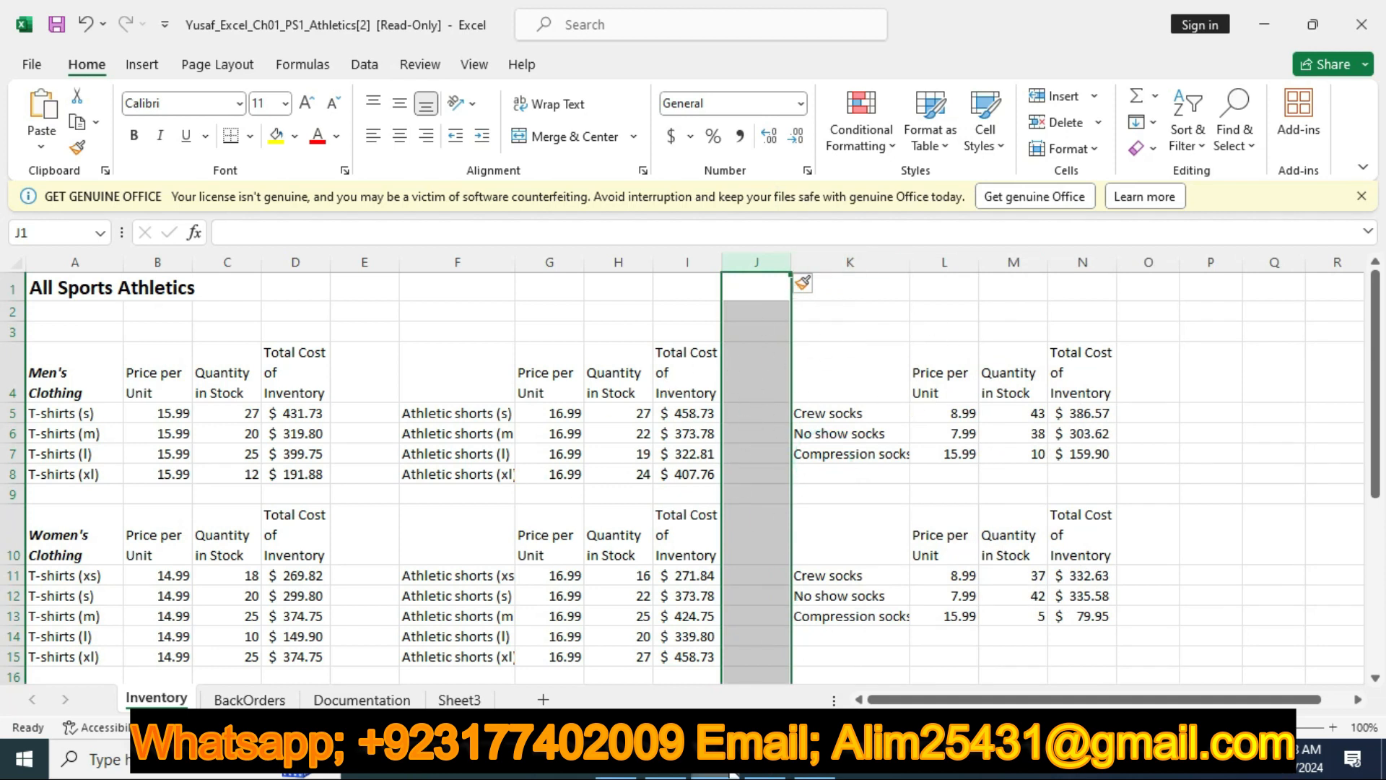
Recheck the required width in the Word instructions and set the width of columns E and J to 5 in Excel
click(664, 772)
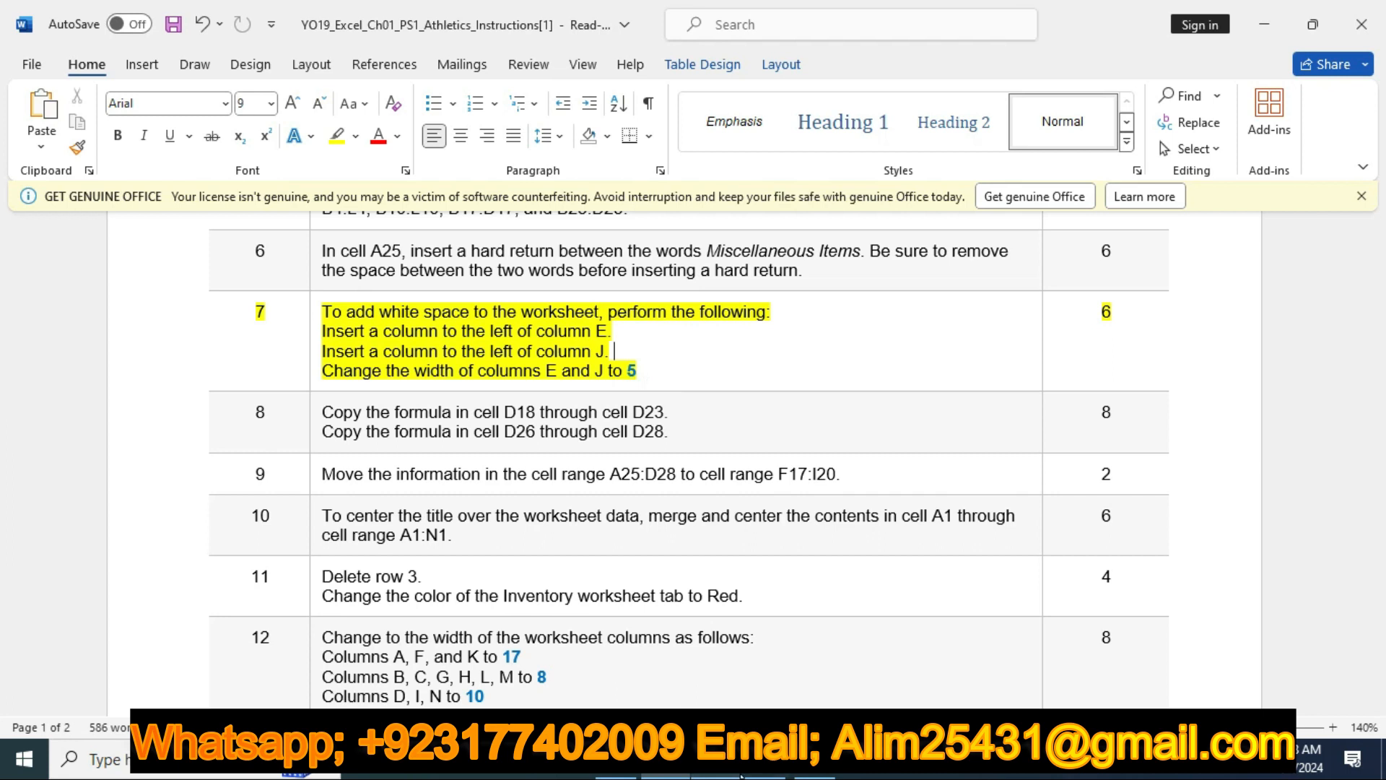
click(764, 769)
click(365, 262)
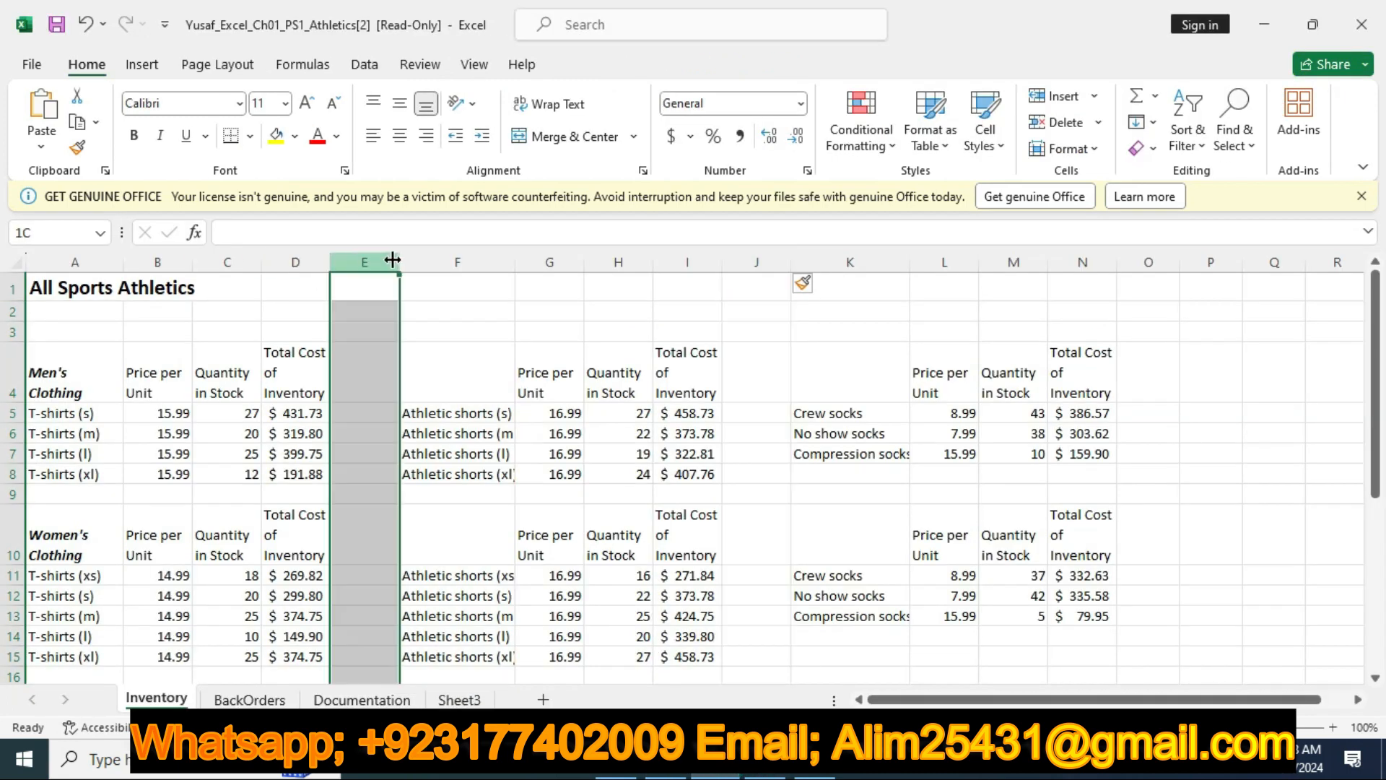
ctrl+click(773, 256)
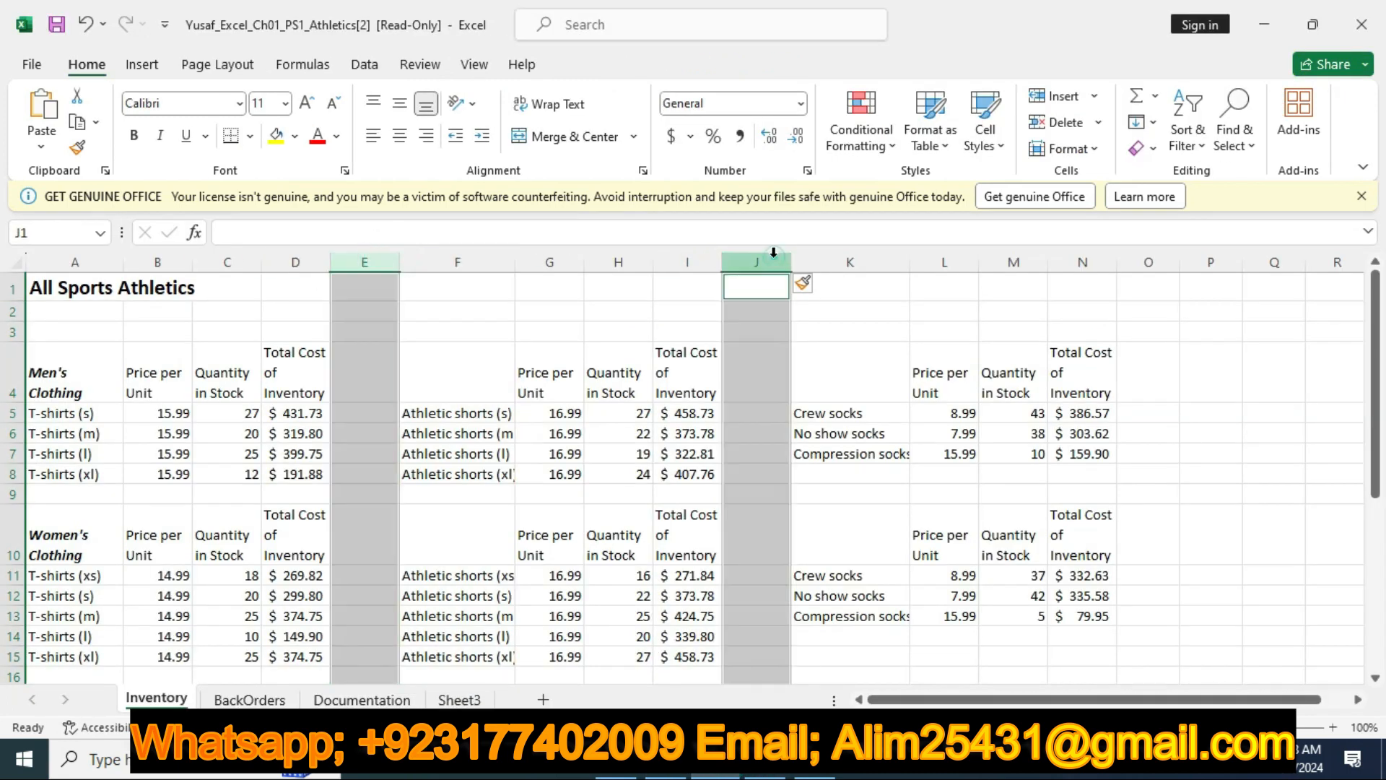
right_click(772, 254)
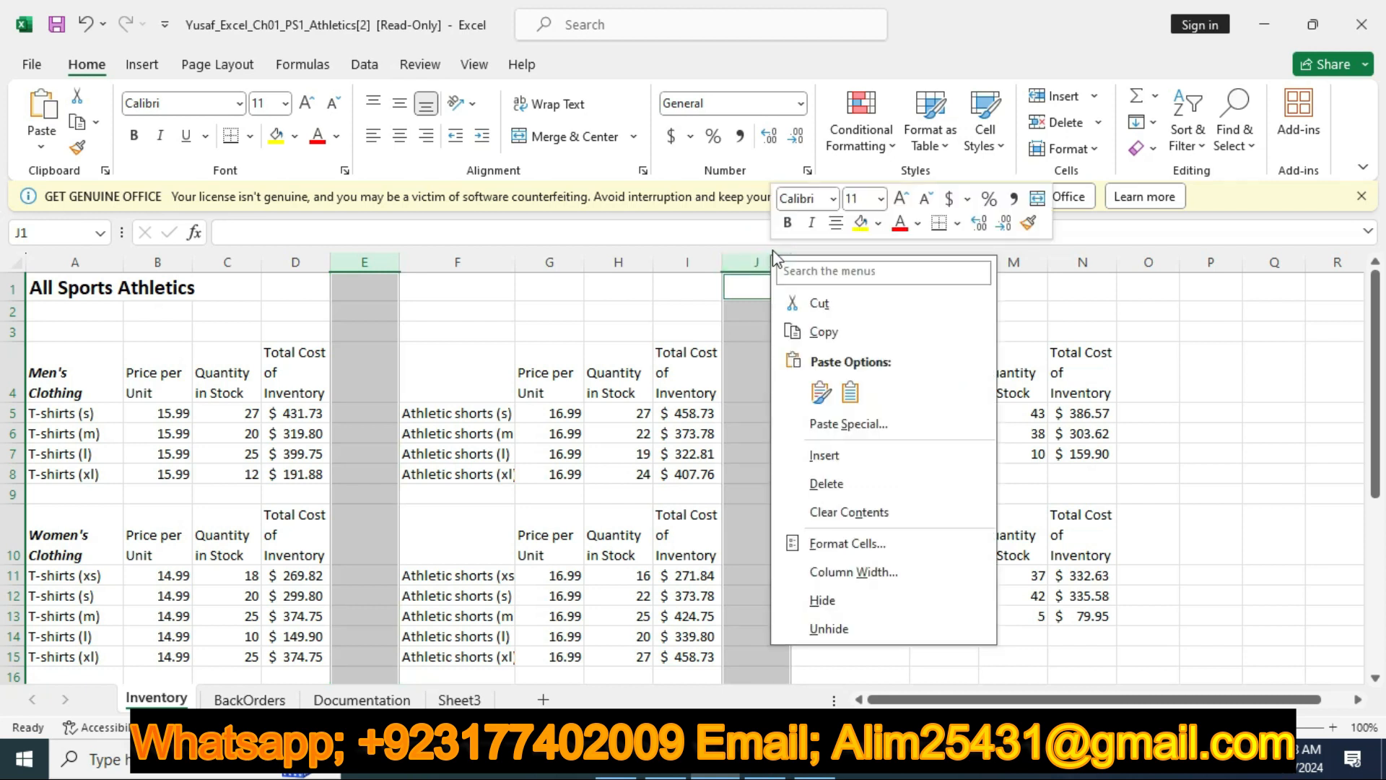
click(826, 572)
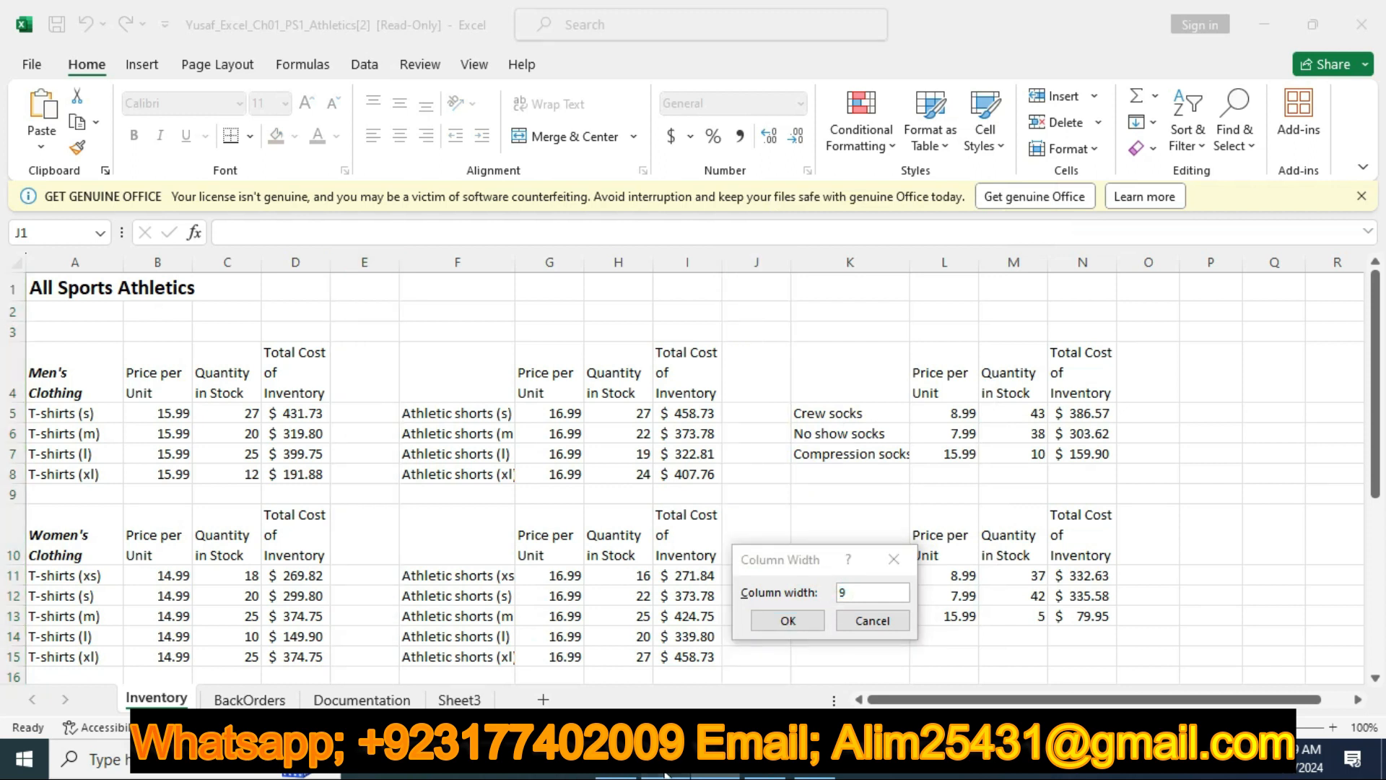
key(alt+Tab)
key(alt+Tab)
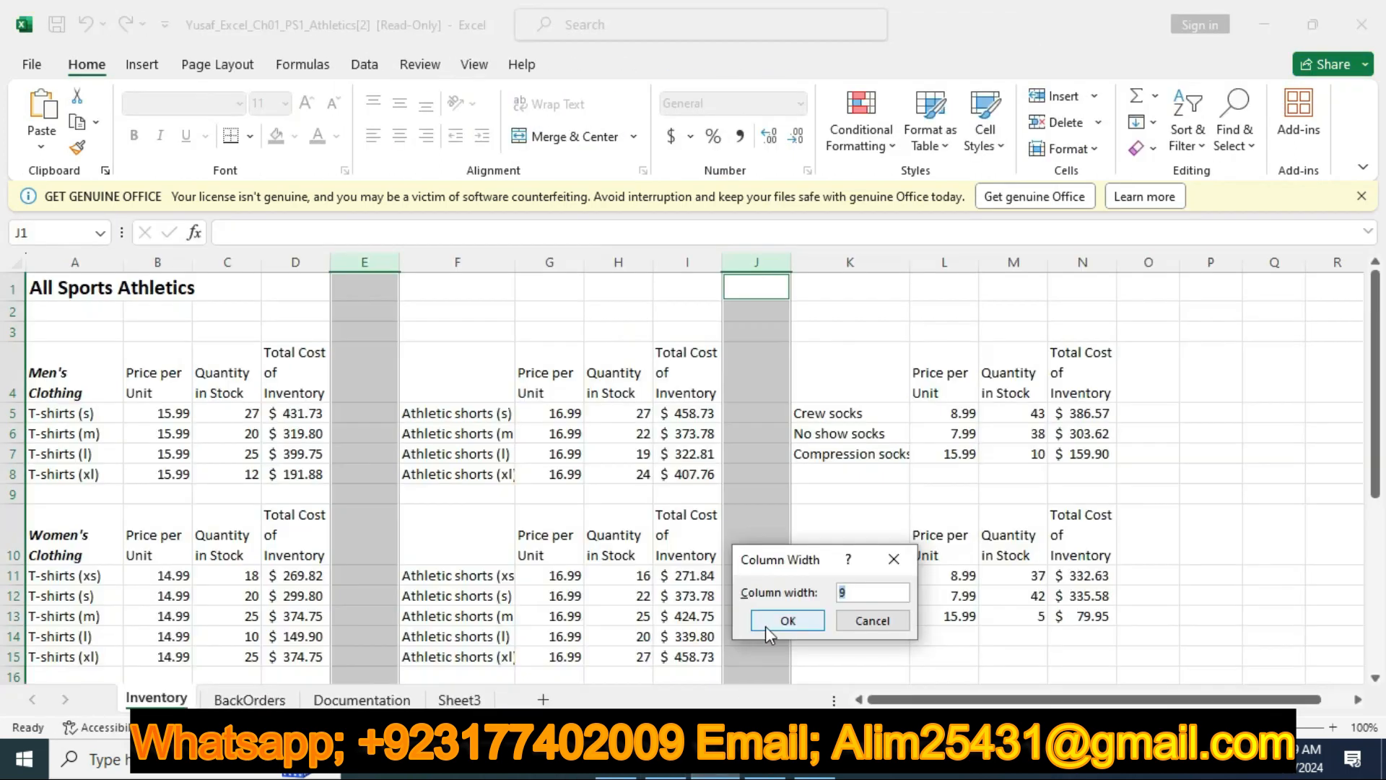
text(5)
click(767, 622)
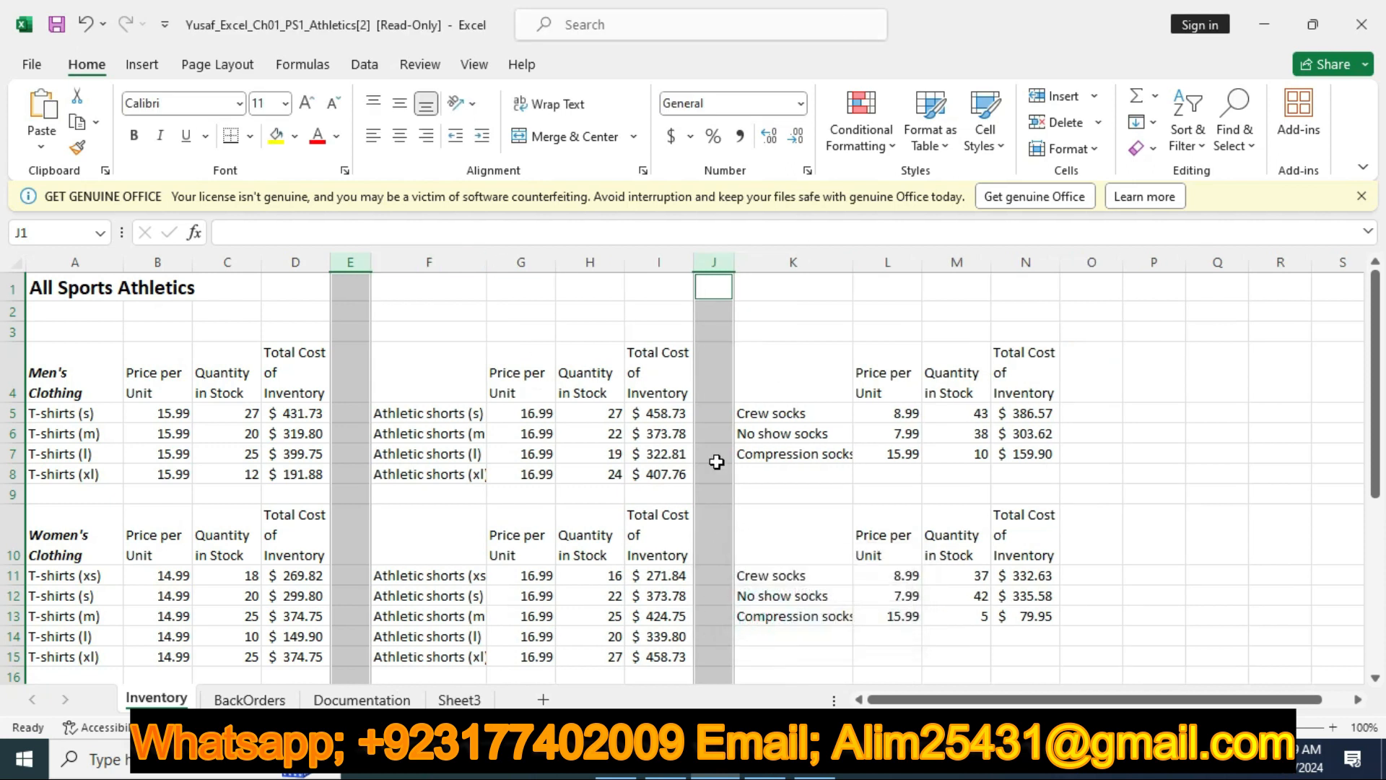
Return to the Word instructions, clear the highlight on the step 7 row and highlight the step 8 row in yellow
key(alt+Tab)
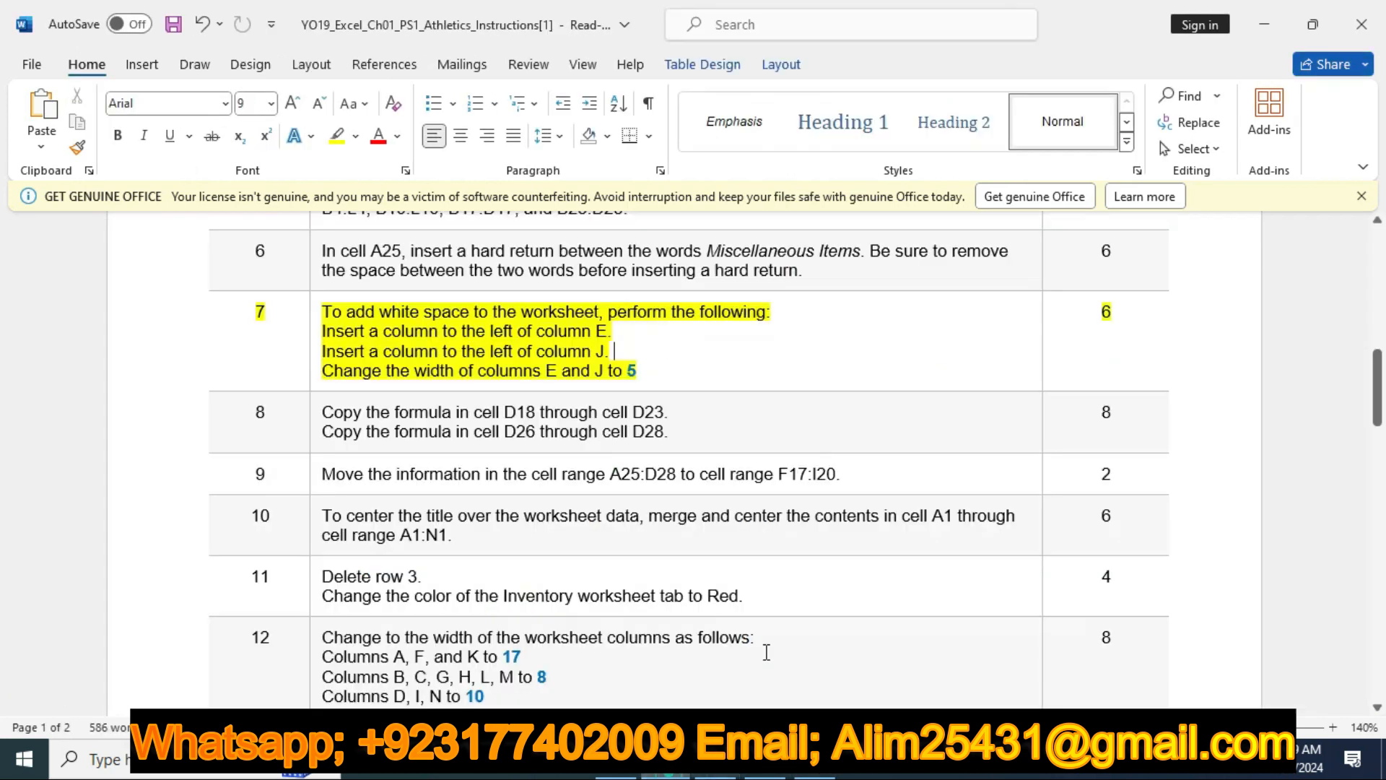
click(176, 315)
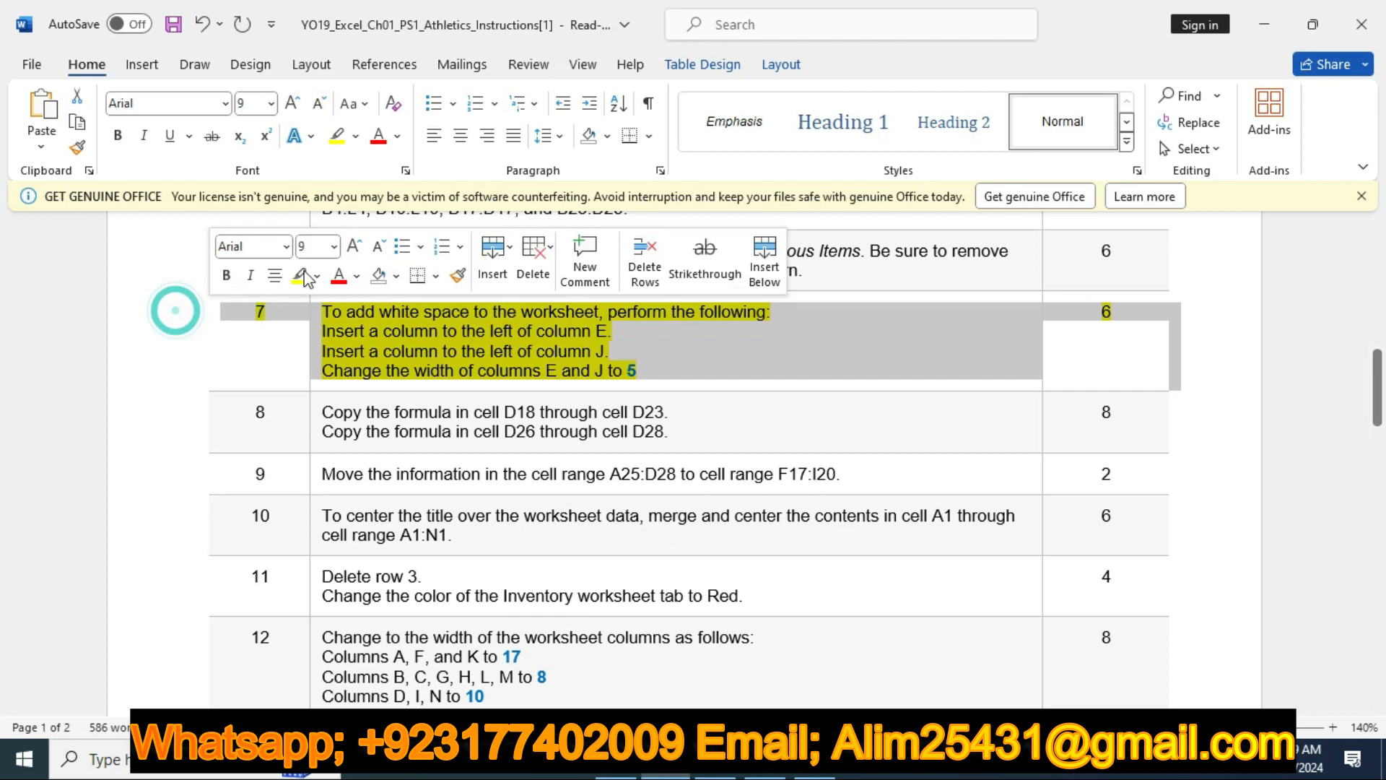
click(117, 422)
click(299, 386)
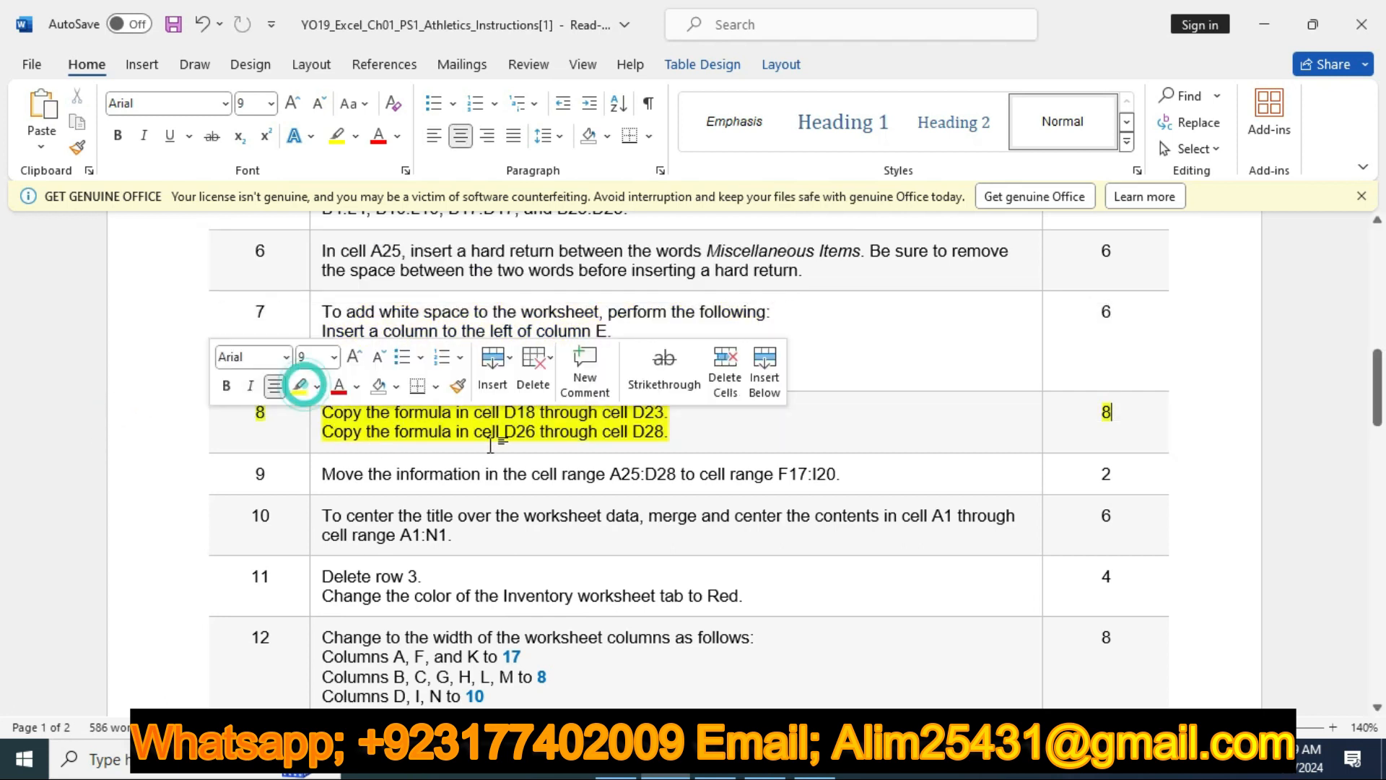
click(498, 442)
scroll(499, 441, down, 2)
scroll(500, 441, down, 1)
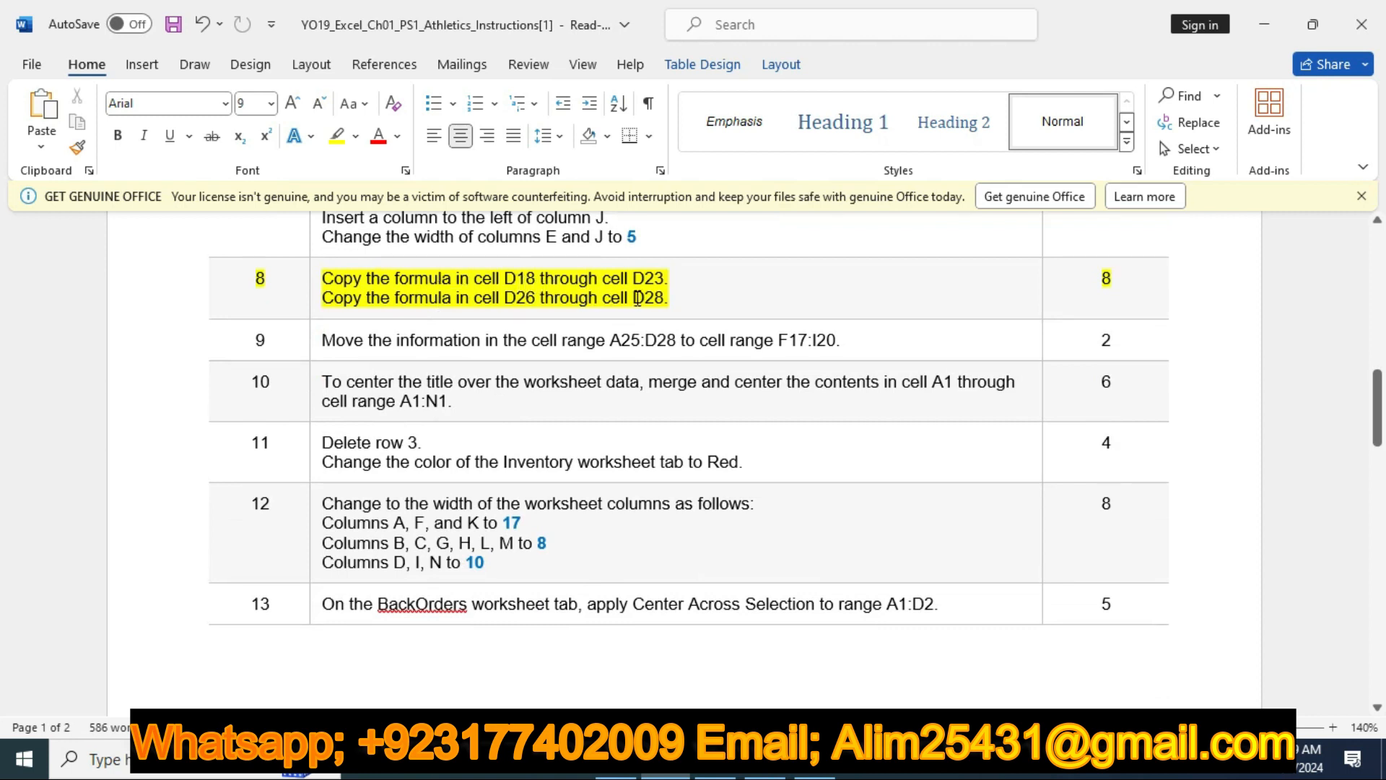
Switch to Excel and fill the formula in cell D18 down through cell D23 on the Inventory worksheet
key(alt+Tab)
scroll(609, 456, down, 2)
scroll(608, 455, down, 3)
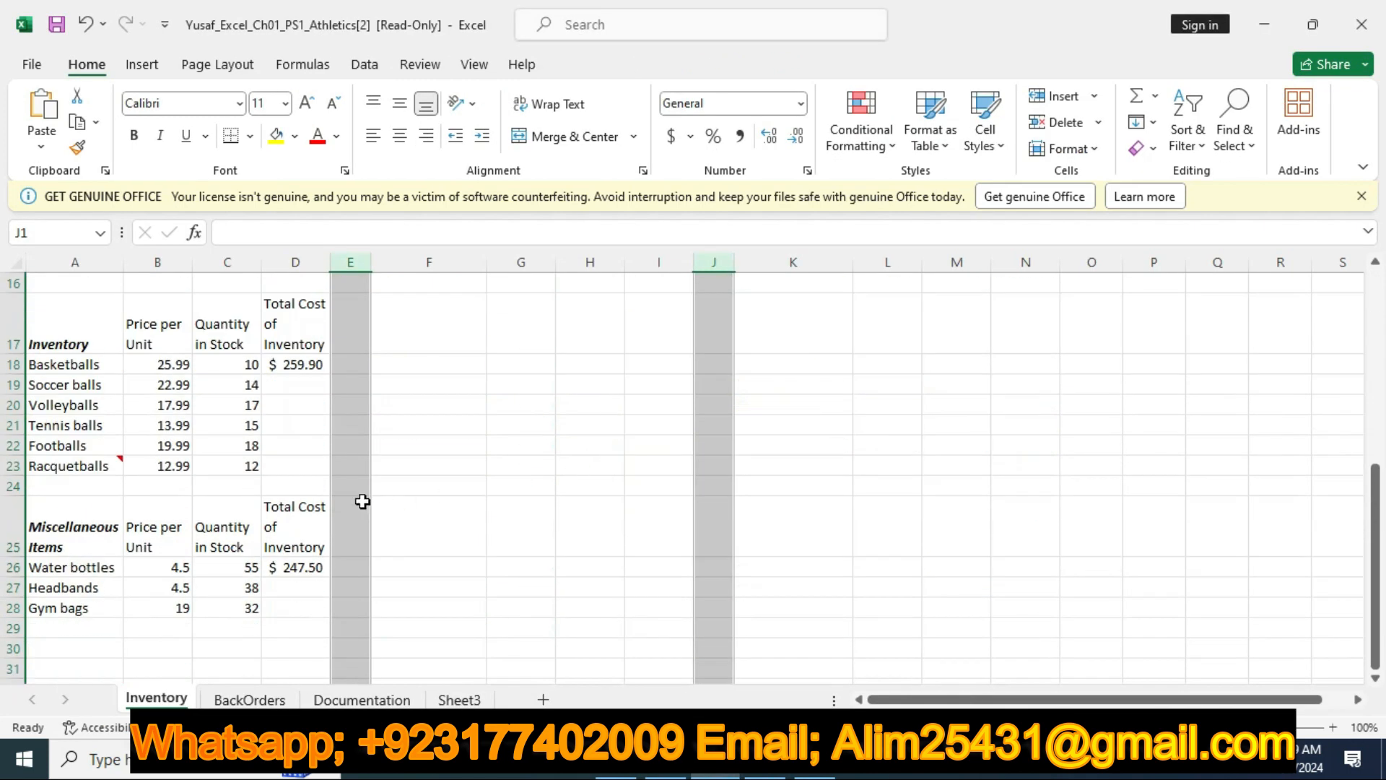
click(299, 568)
click(295, 361)
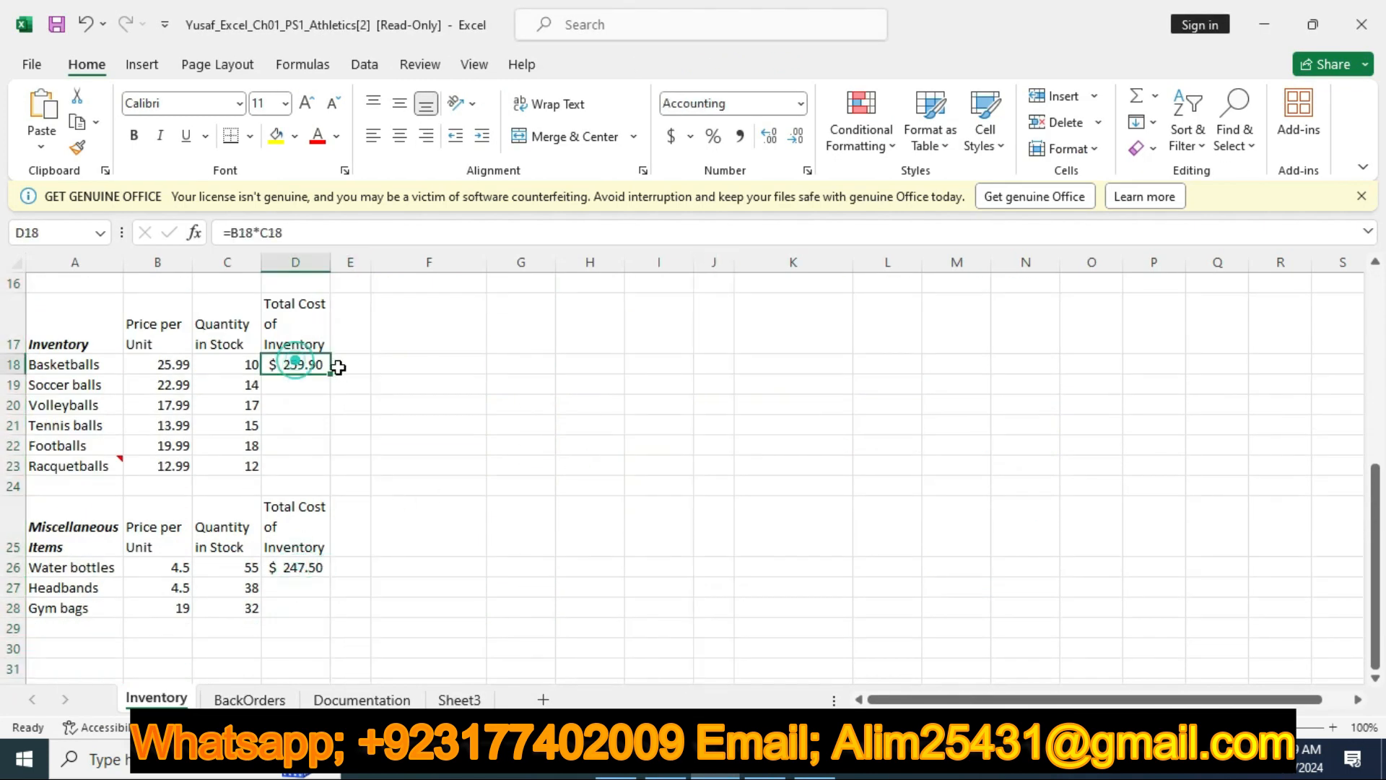
drag(332, 374, 315, 476)
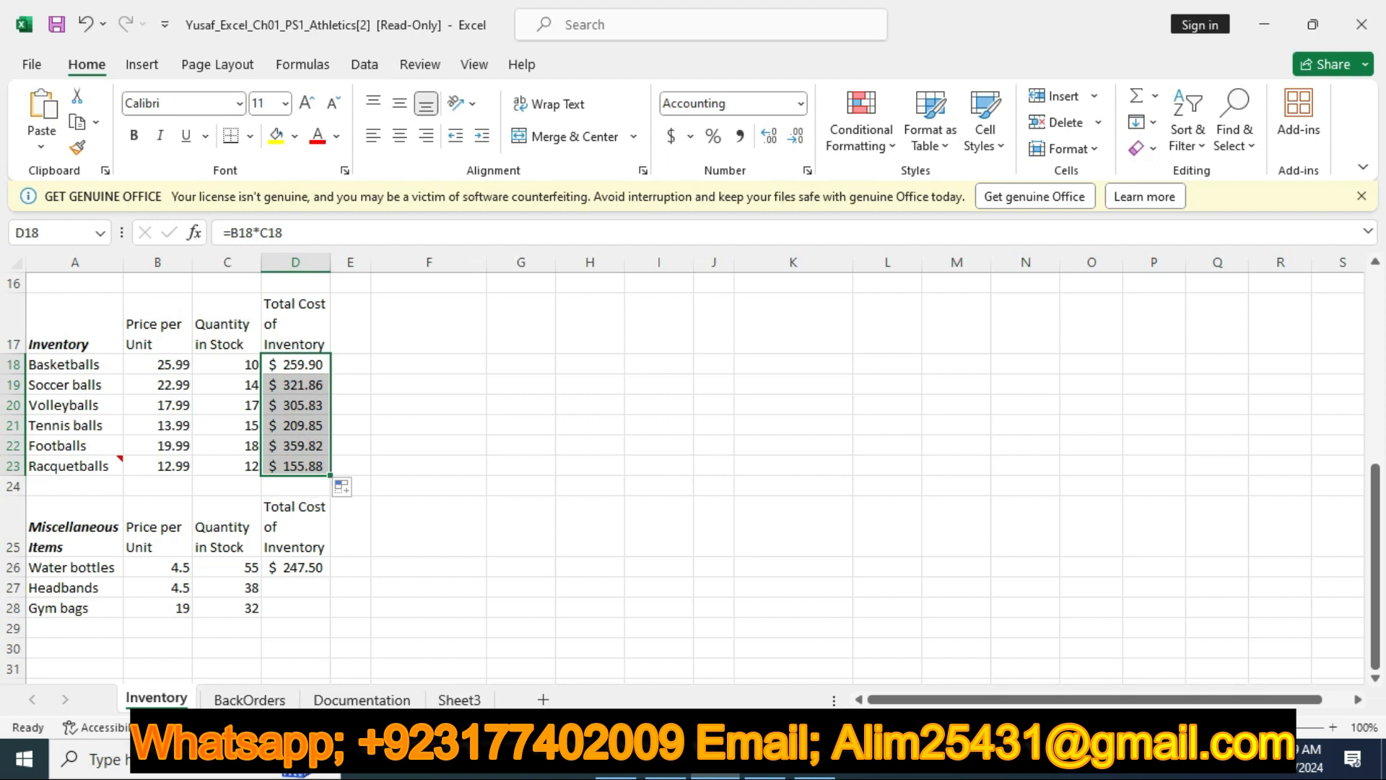
Recheck step 8 in the Word instructions, then fill the formula in cell D26 down through cell D28 in Excel
click(682, 774)
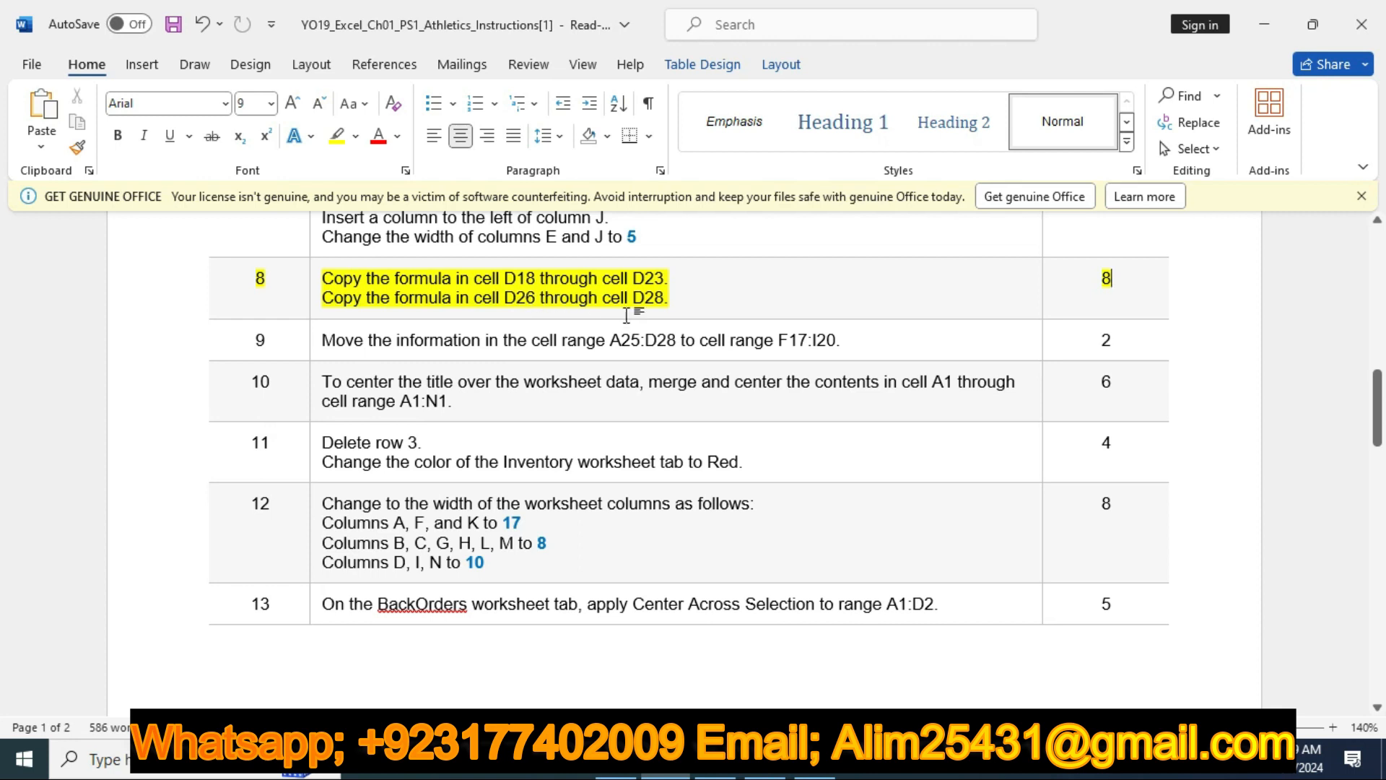
click(715, 774)
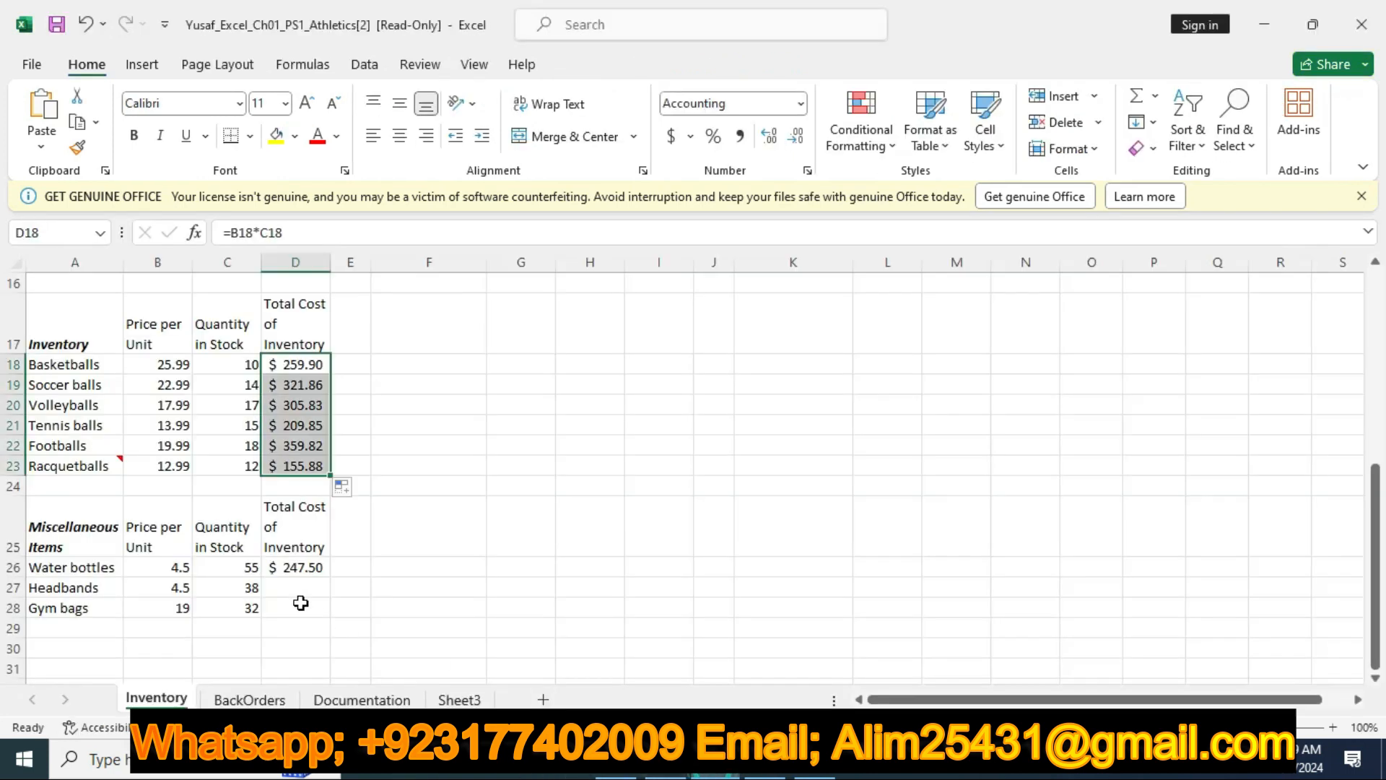
click(316, 567)
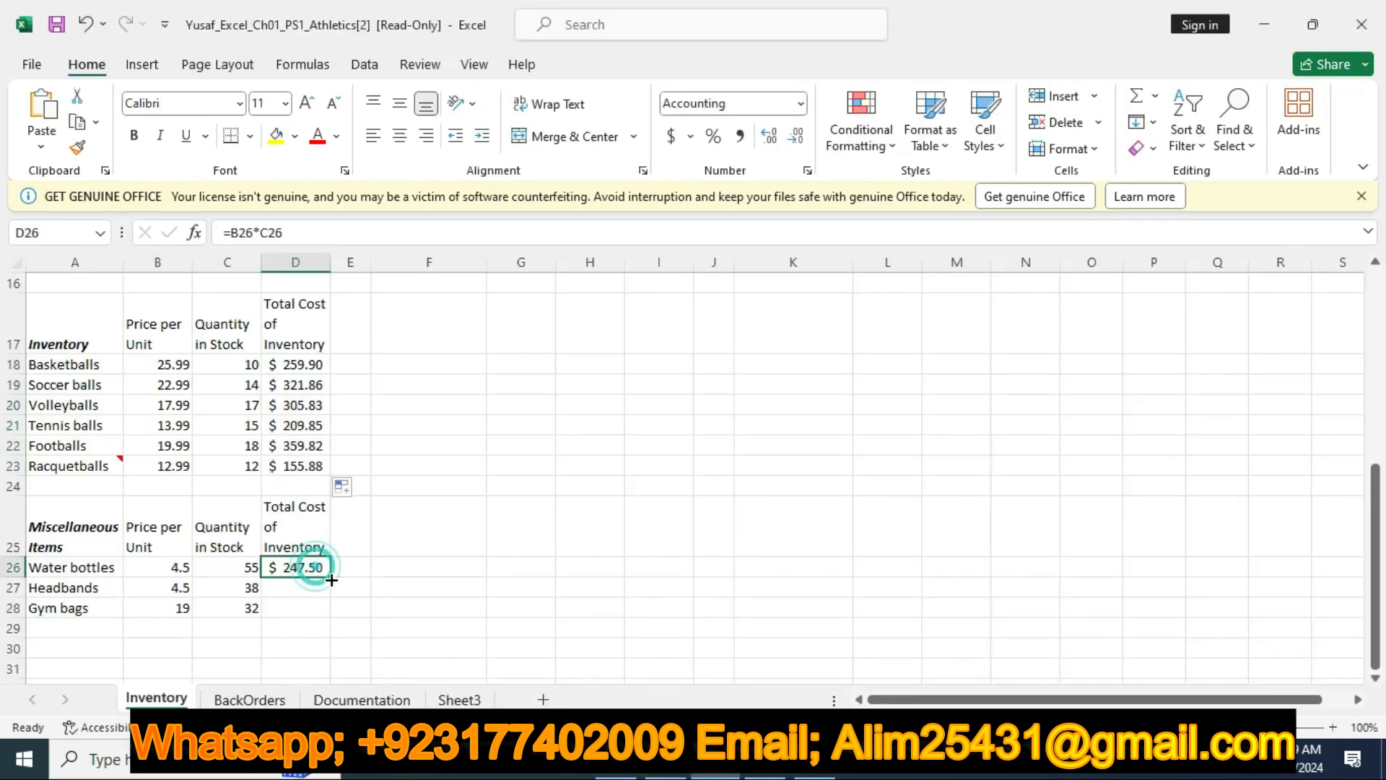
drag(329, 577, 331, 618)
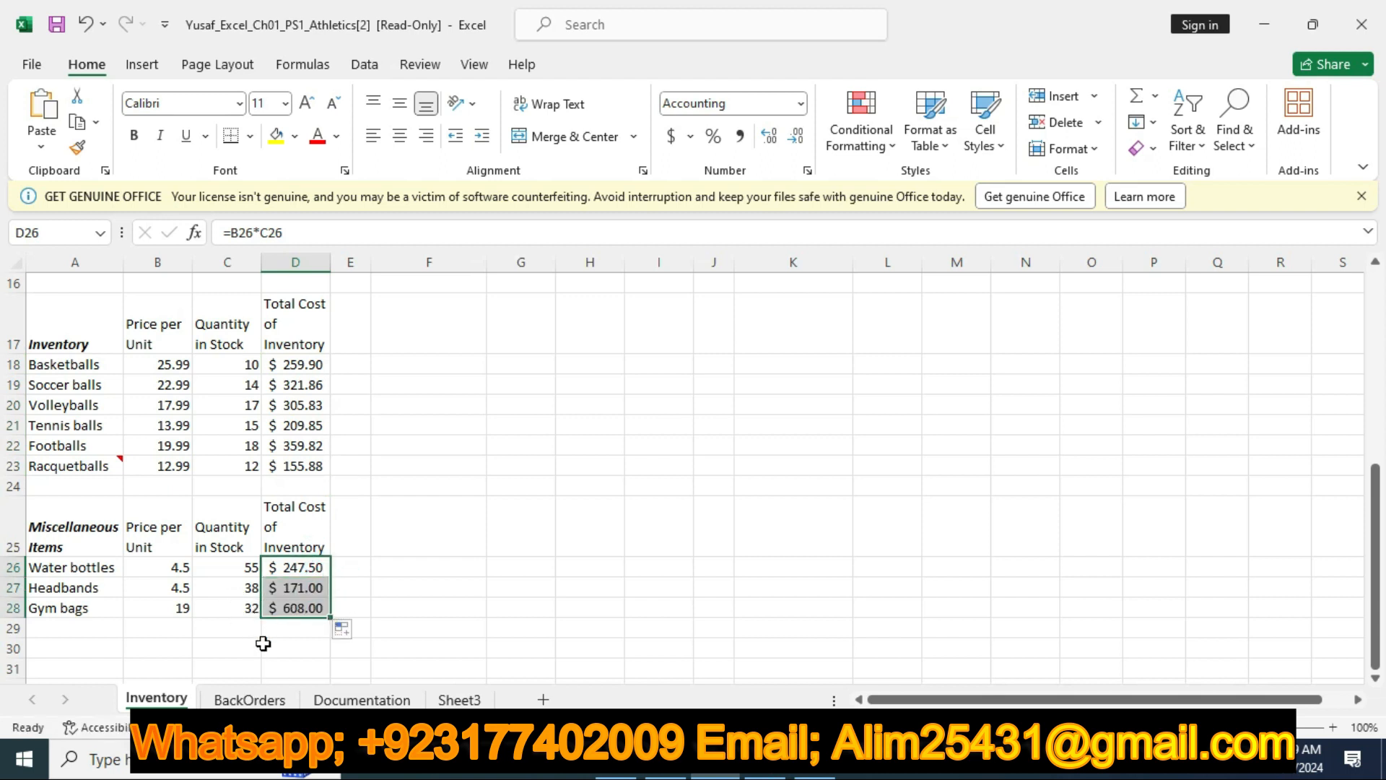
Go back to the Word instructions, remove the highlight from the step 8 row and highlight the step 9 row in yellow
click(660, 772)
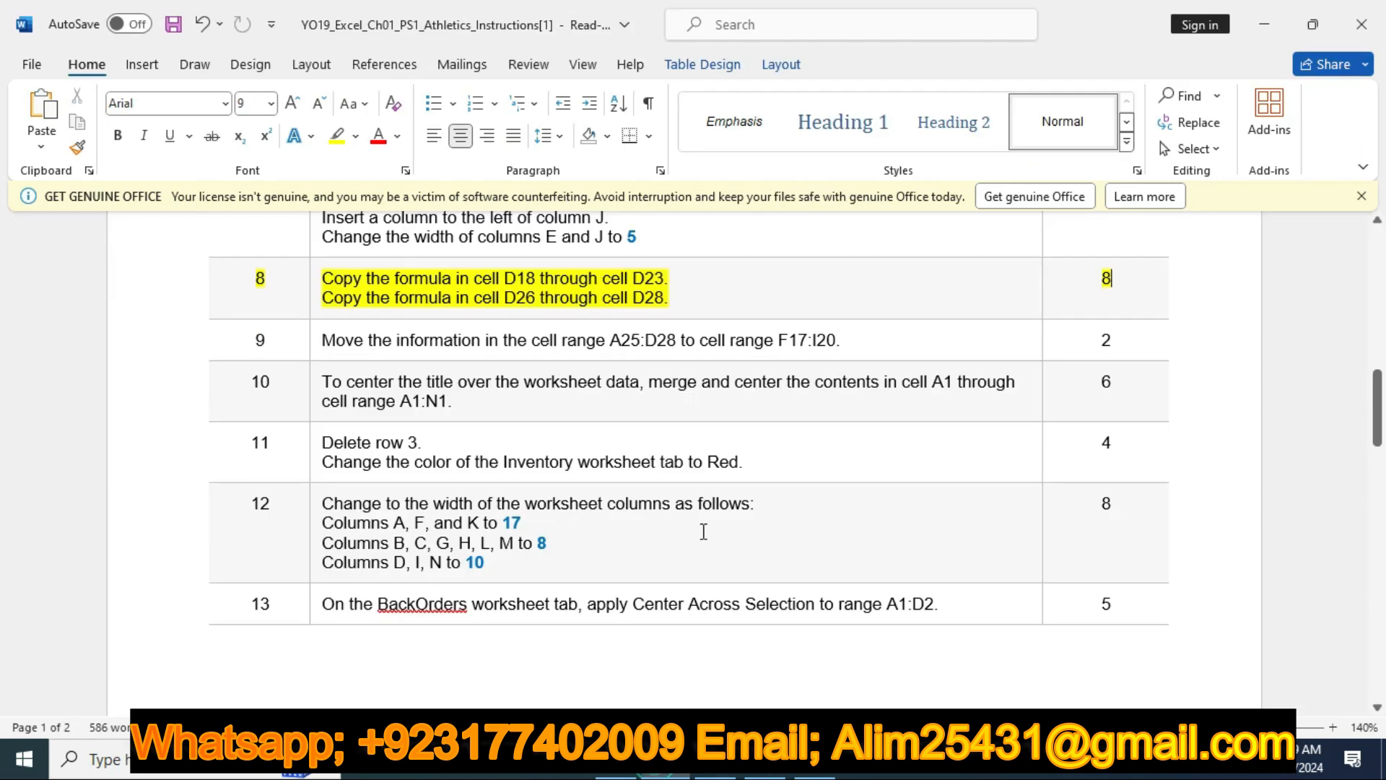
click(163, 292)
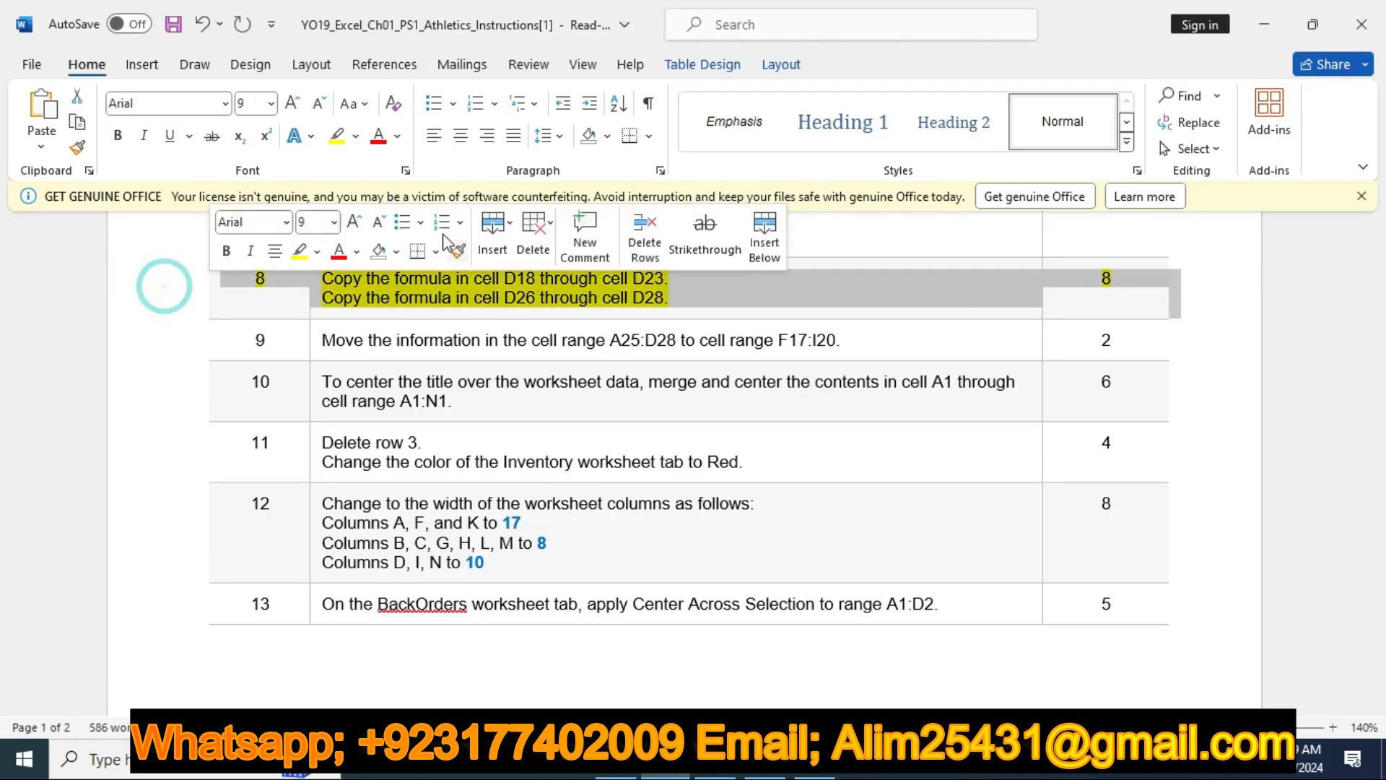
click(299, 250)
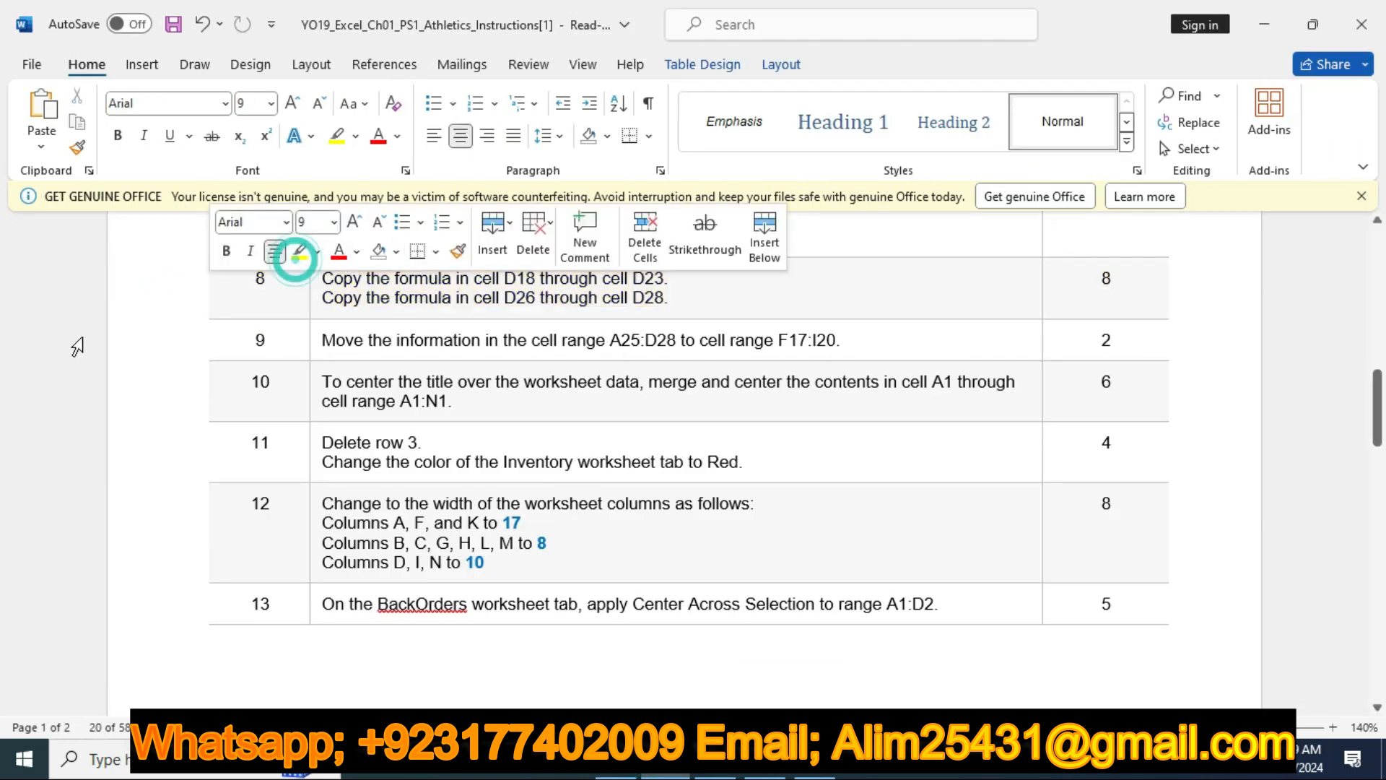
click(144, 340)
click(298, 306)
scroll(440, 305, down, 1)
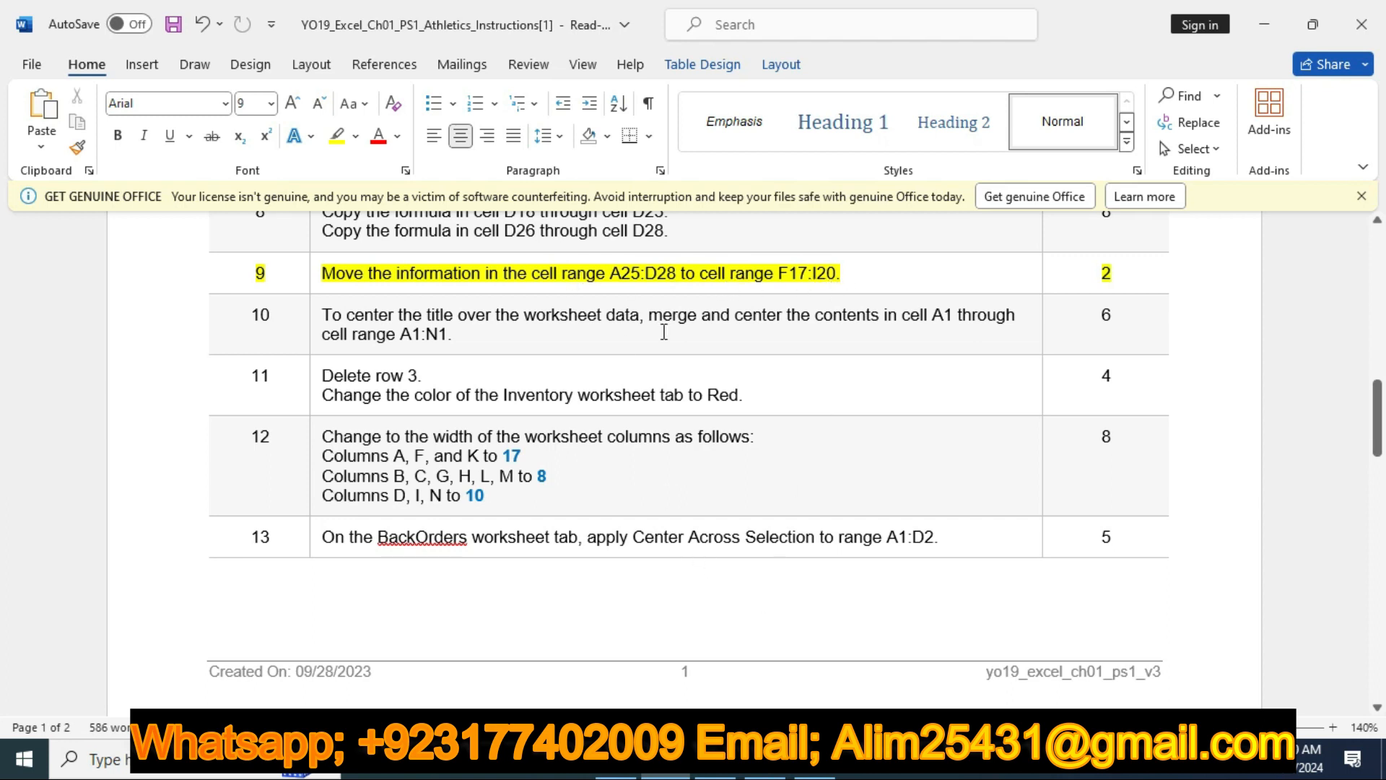
In Excel, move the Miscellaneous Items block from A25:D28 to F17:I20, rechecking the destination range in the Word instructions
click(715, 765)
drag(52, 528, 300, 608)
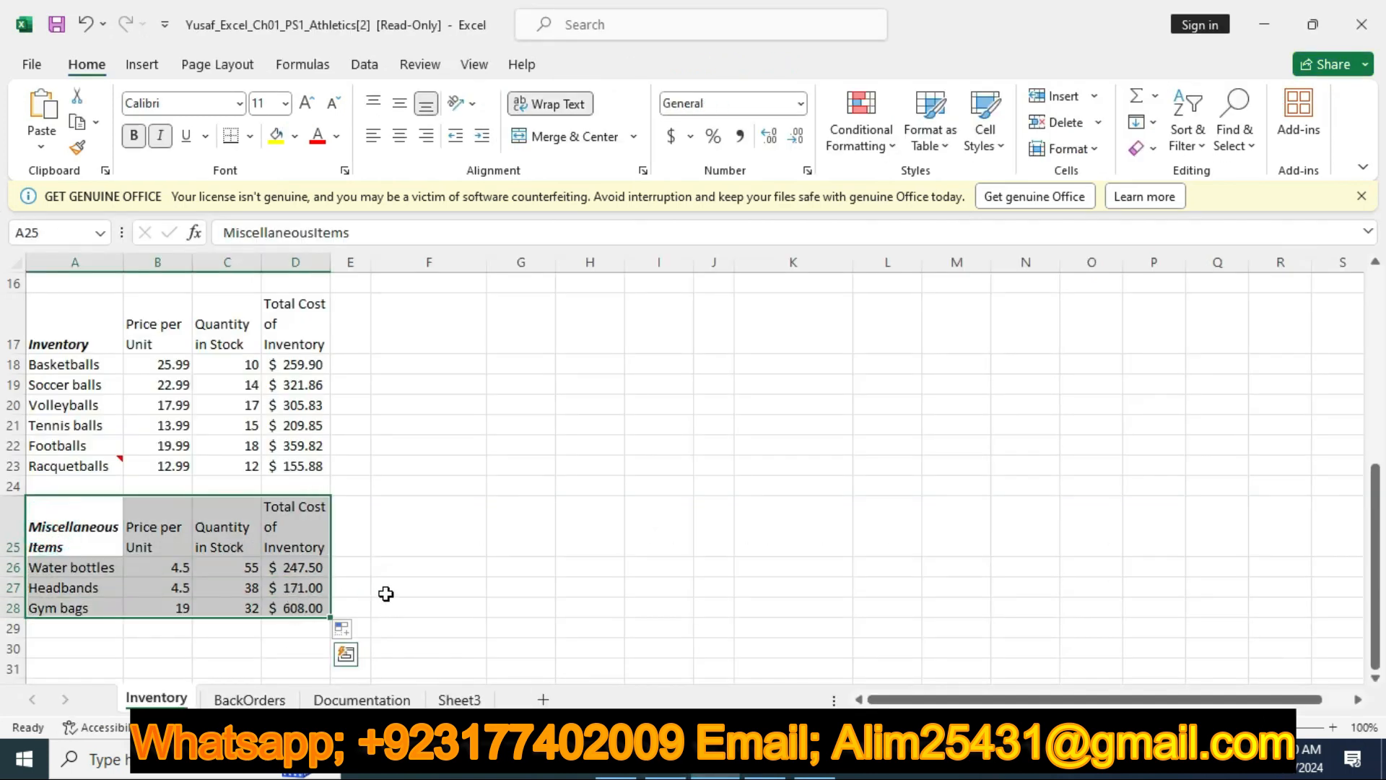
key(ctrl+c)
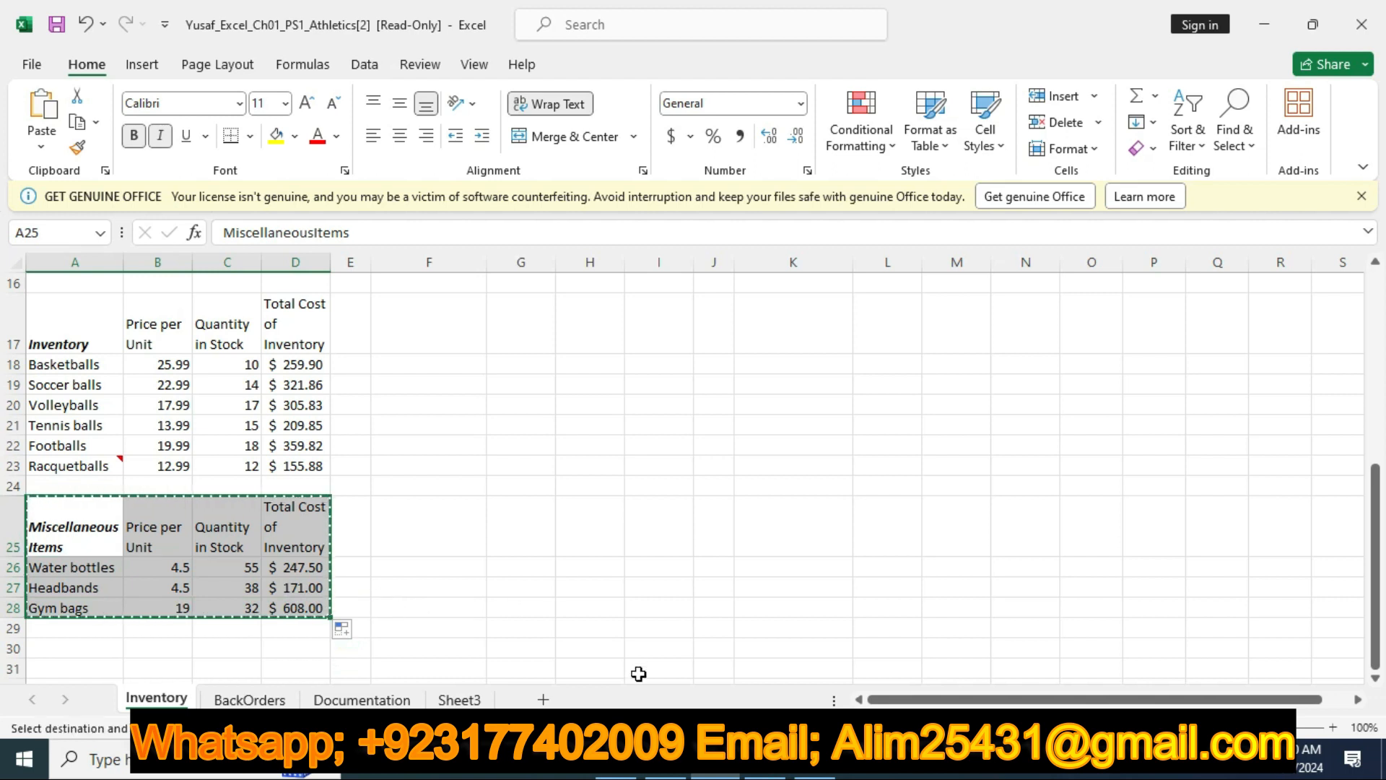
click(665, 759)
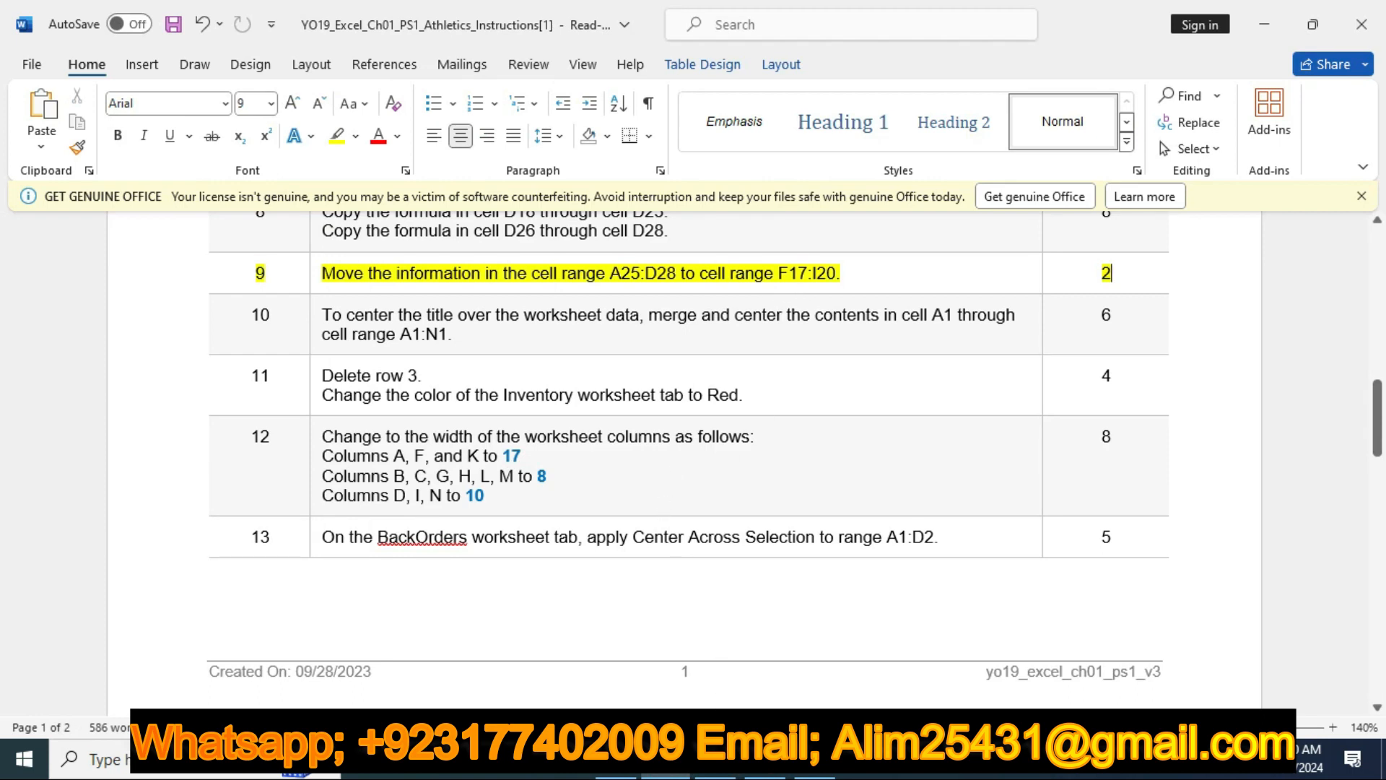
click(715, 760)
scroll(693, 574, up, 3)
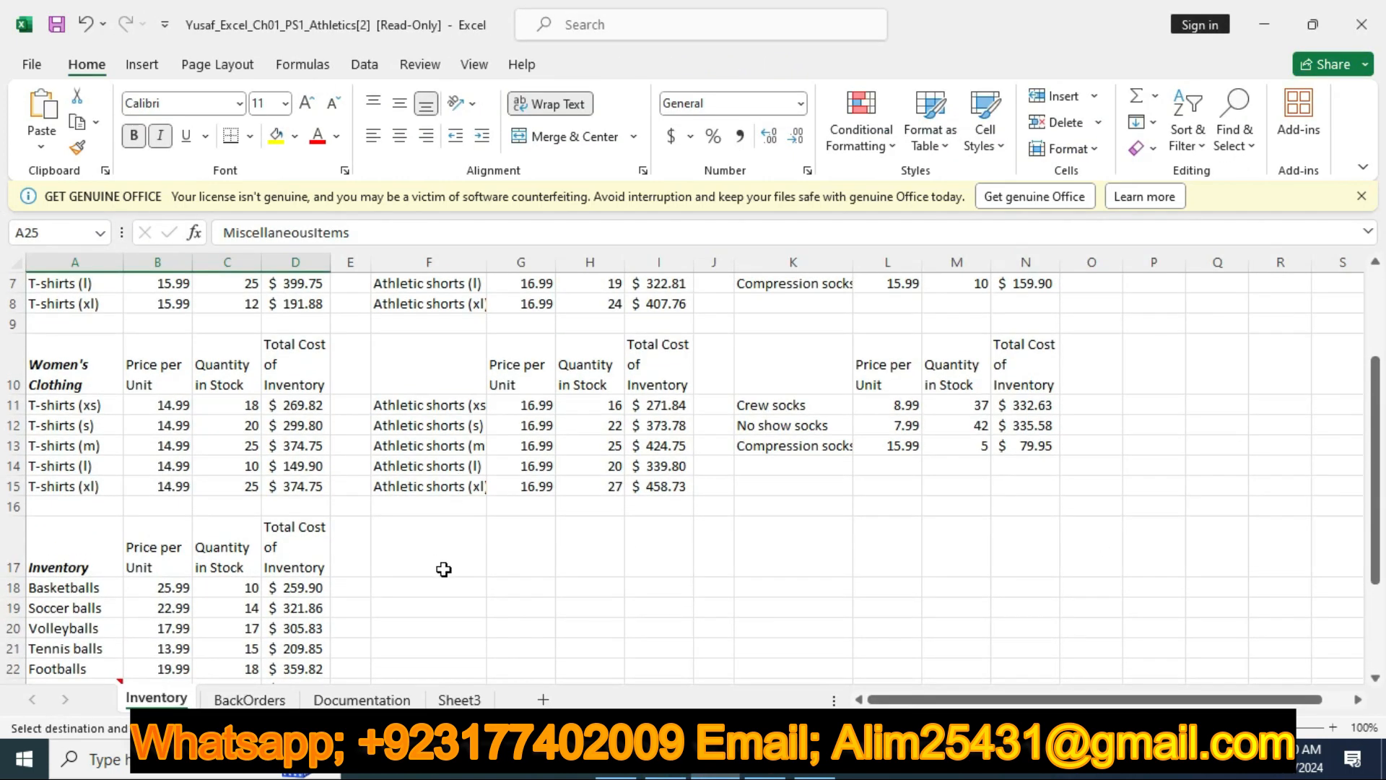
click(396, 561)
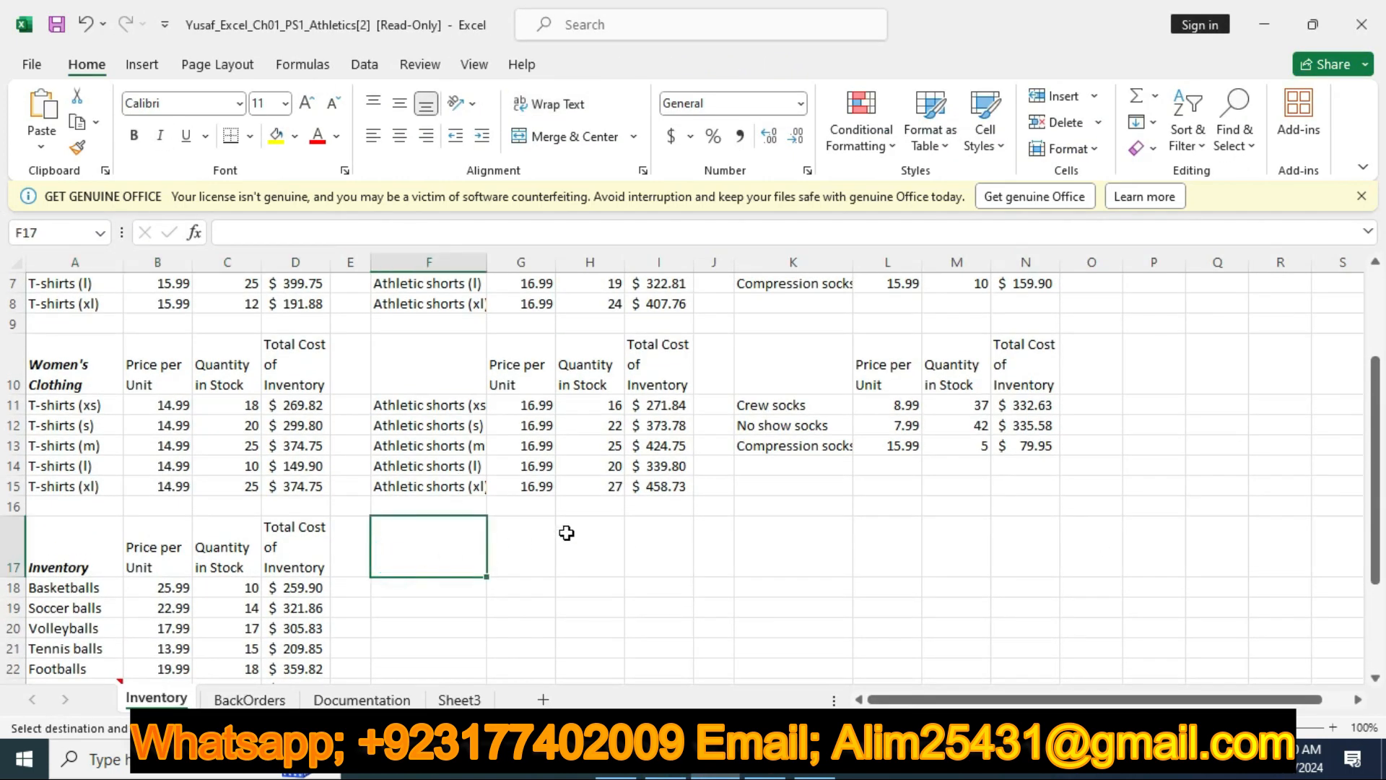
key(Return)
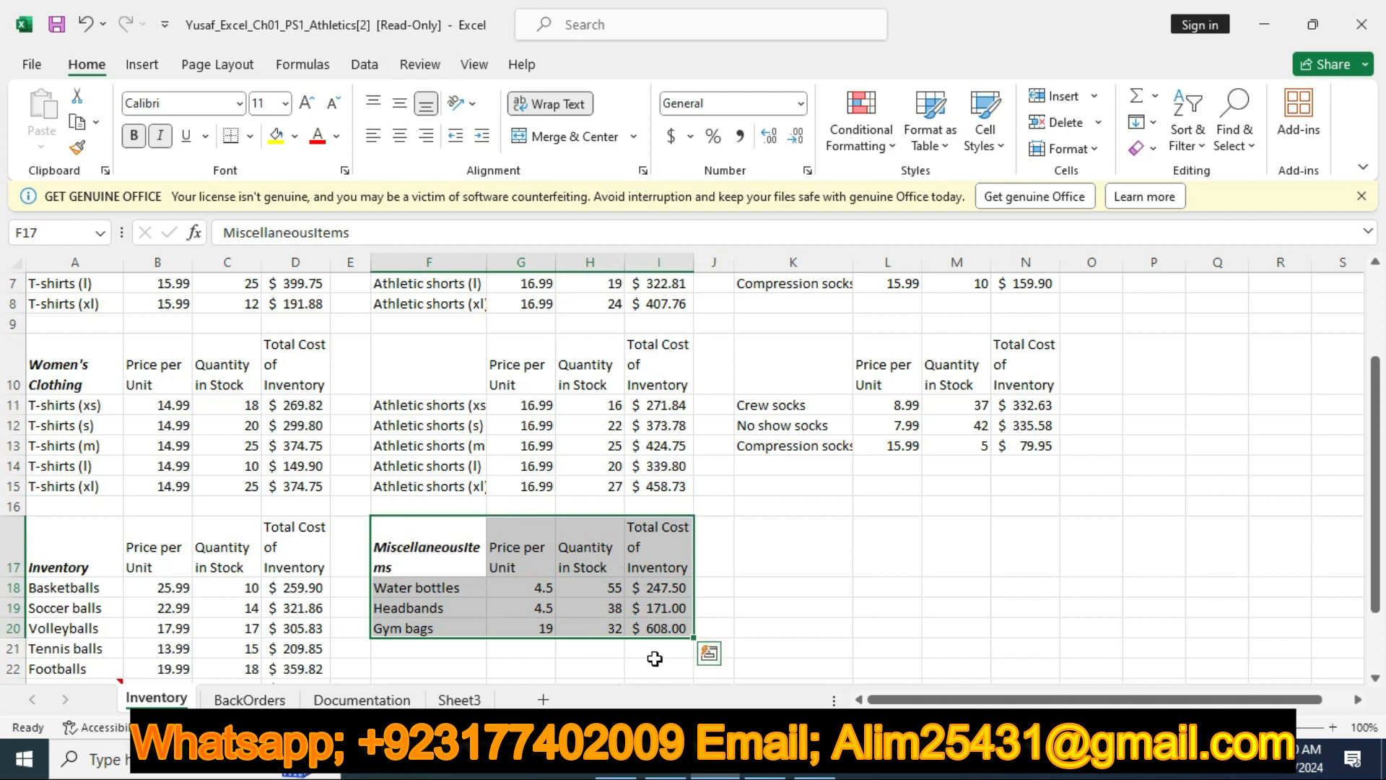
Return to the Word instructions, clear the highlight on the step 9 row and highlight the step 10 row in yellow
click(665, 761)
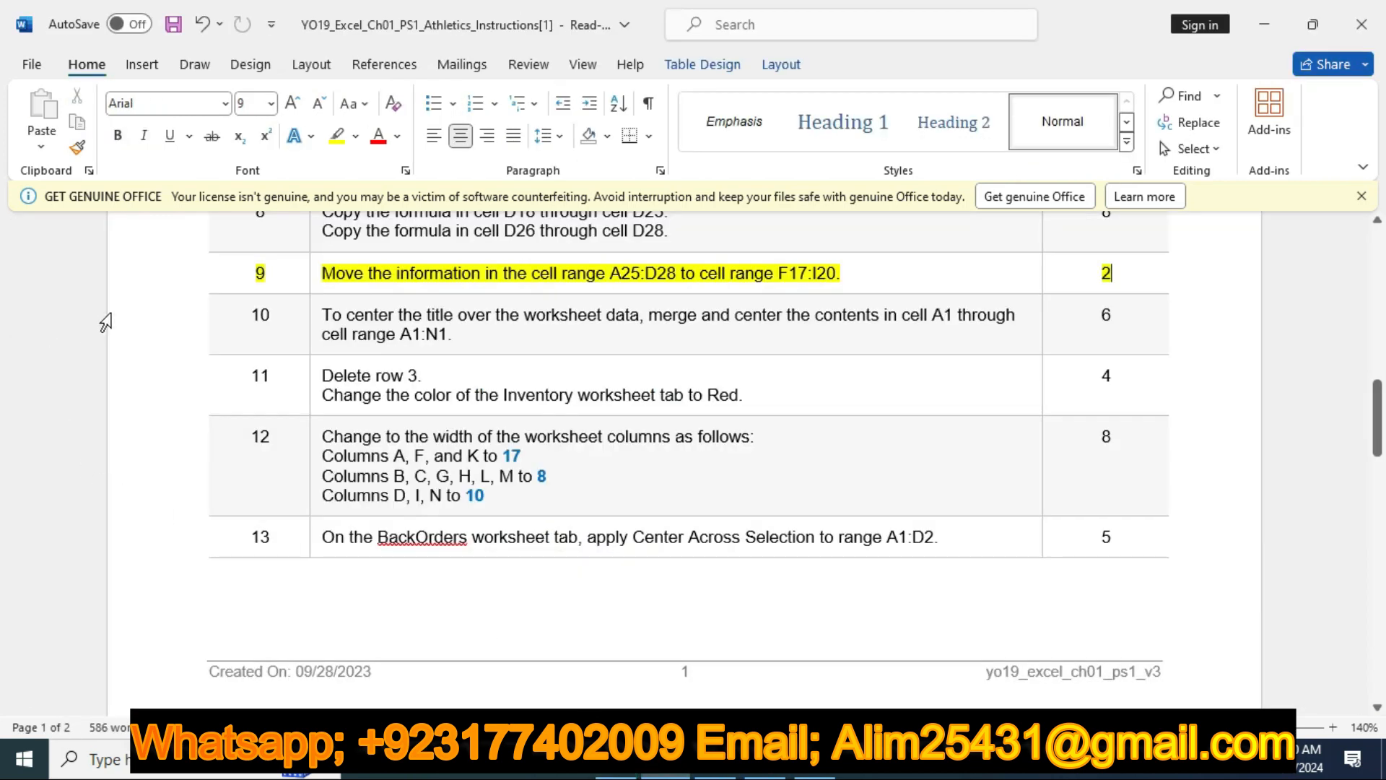
click(185, 274)
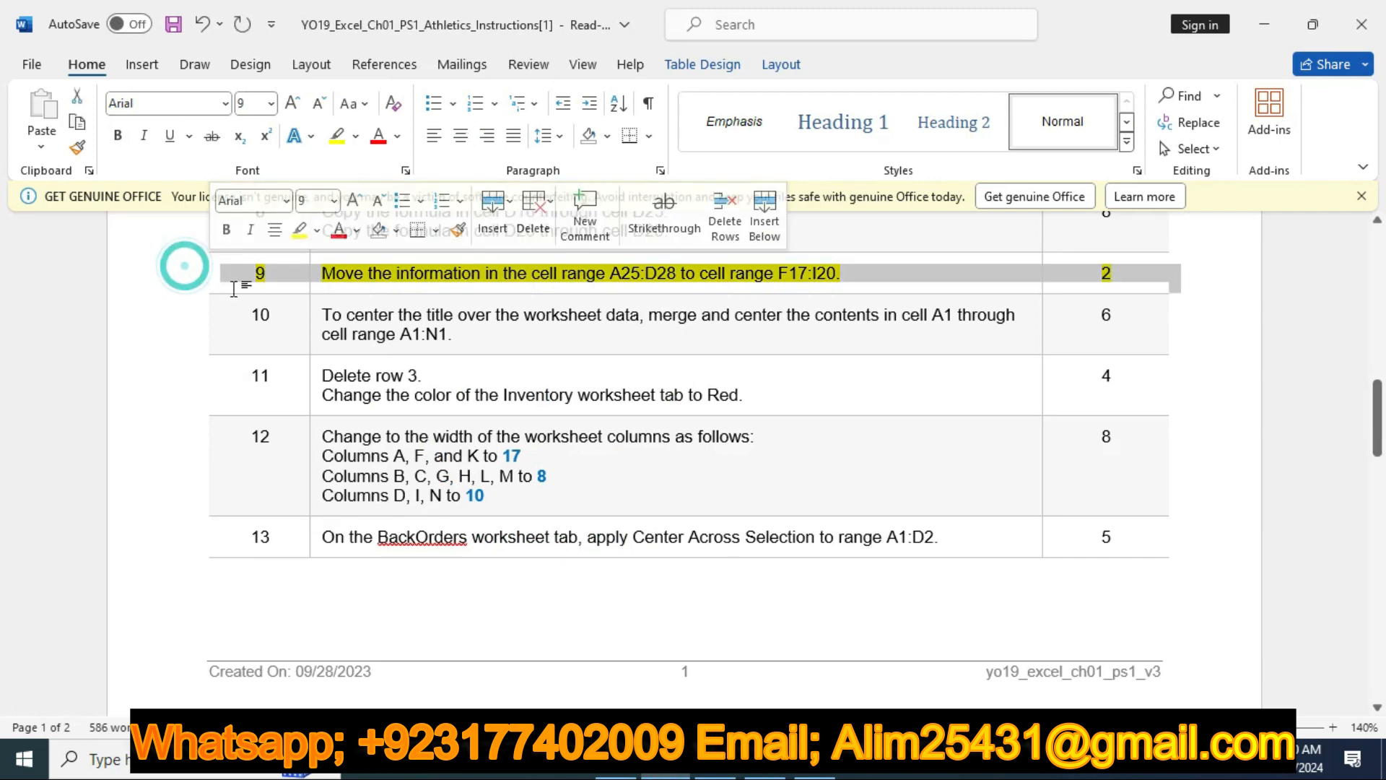
click(297, 229)
click(141, 325)
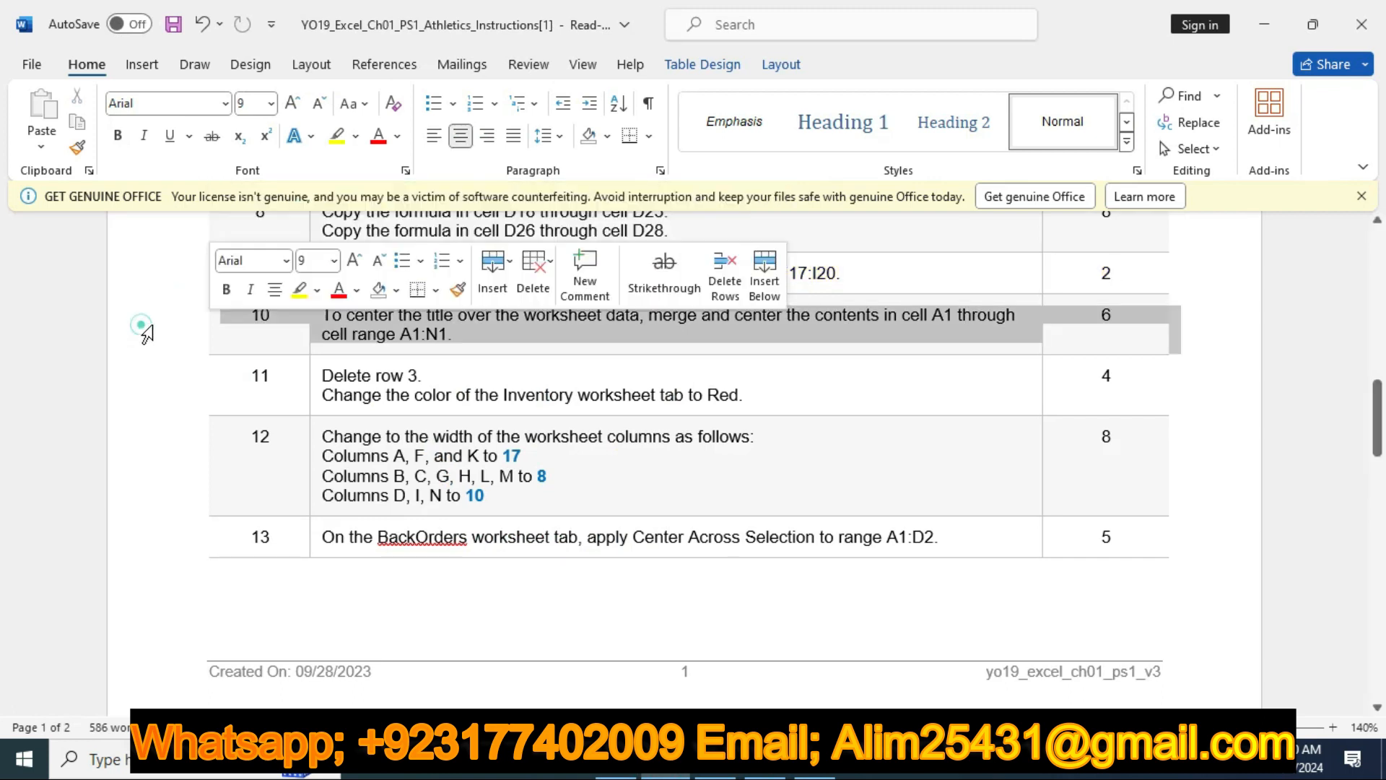
click(298, 289)
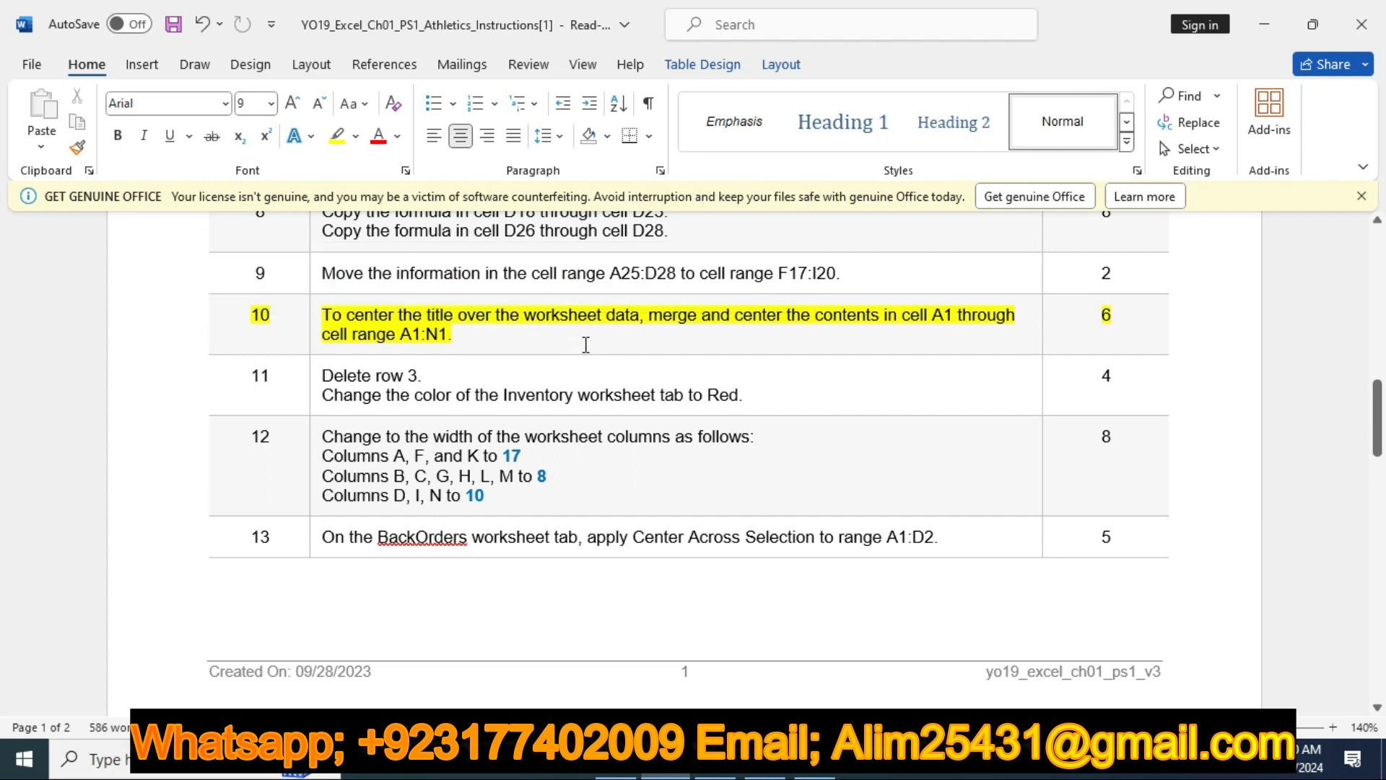
click(583, 343)
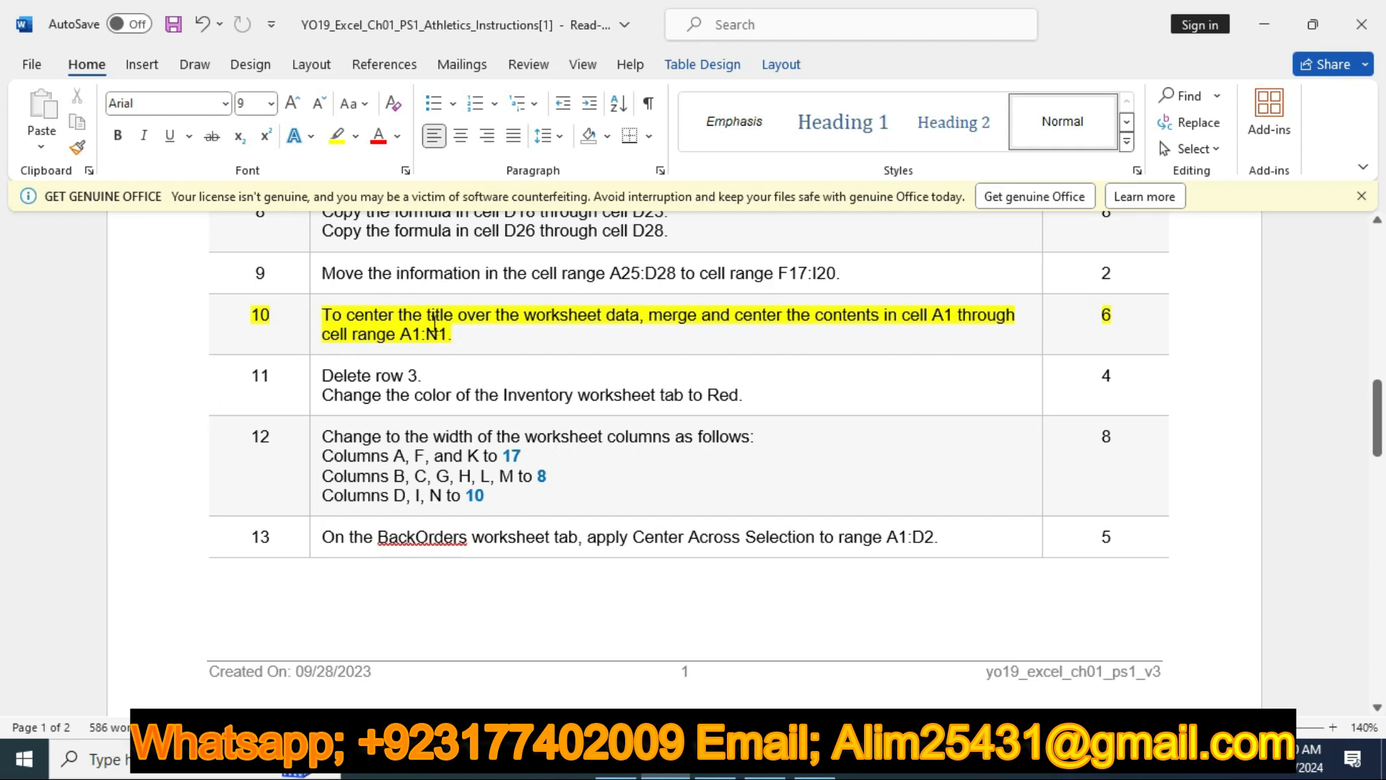
Switch to Excel and merge and center the All Sports Athletics title across cells A1:N1
click(714, 760)
scroll(226, 534, up, 2)
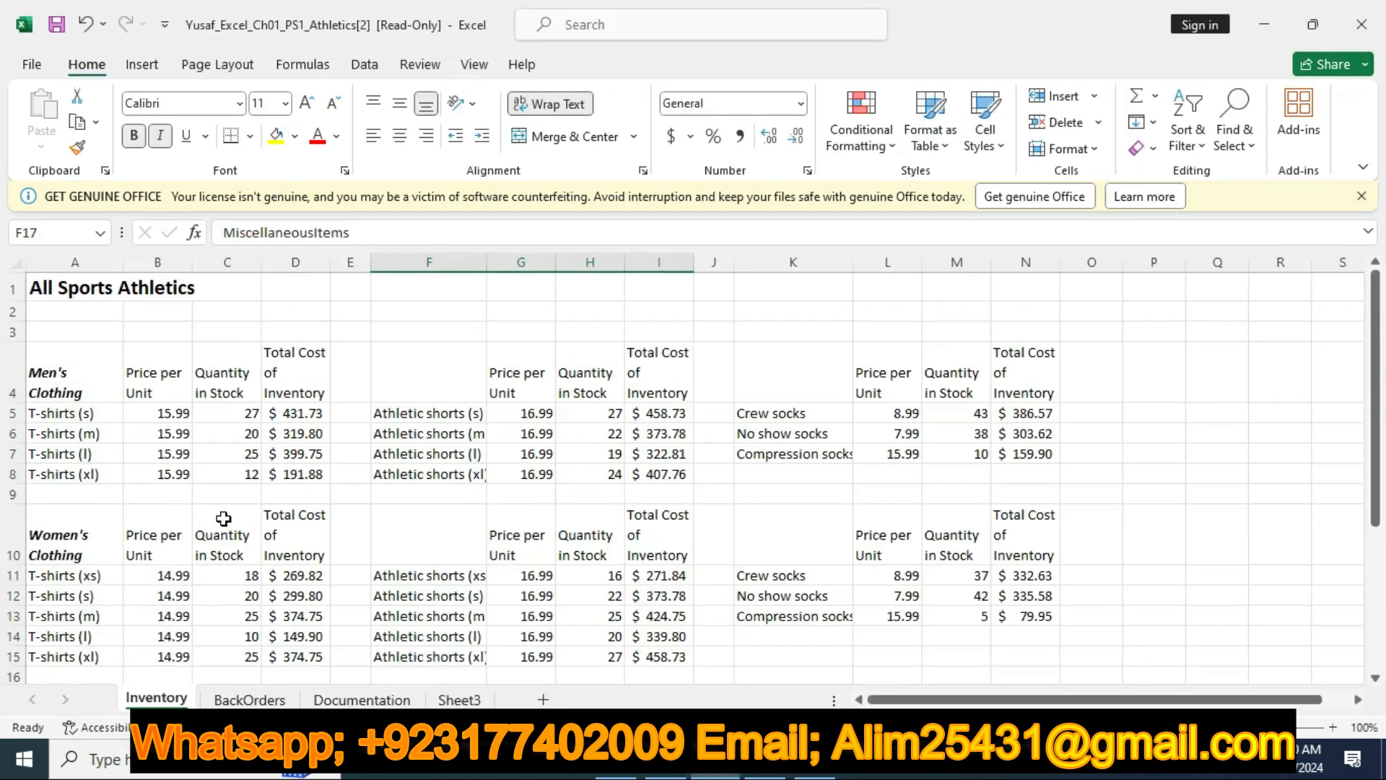
drag(43, 286, 1000, 267)
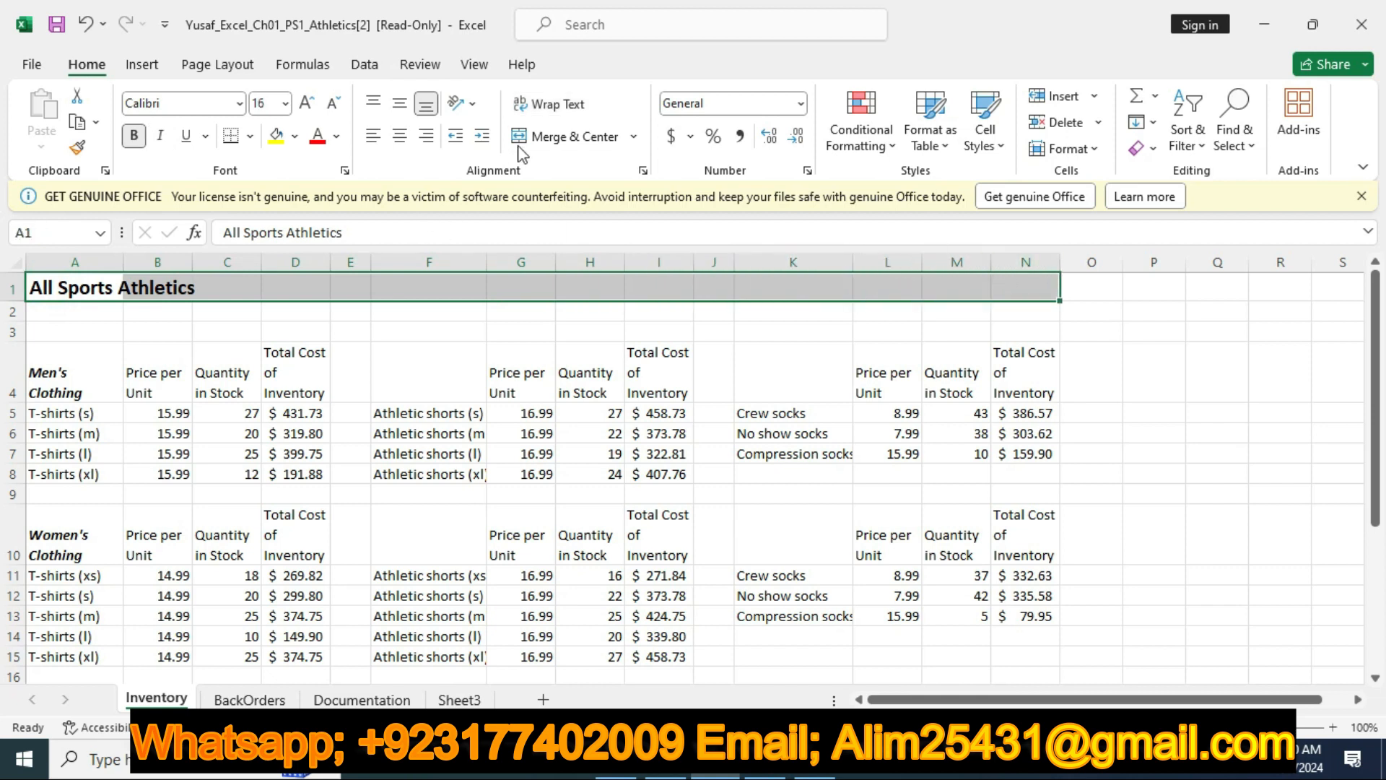
click(543, 137)
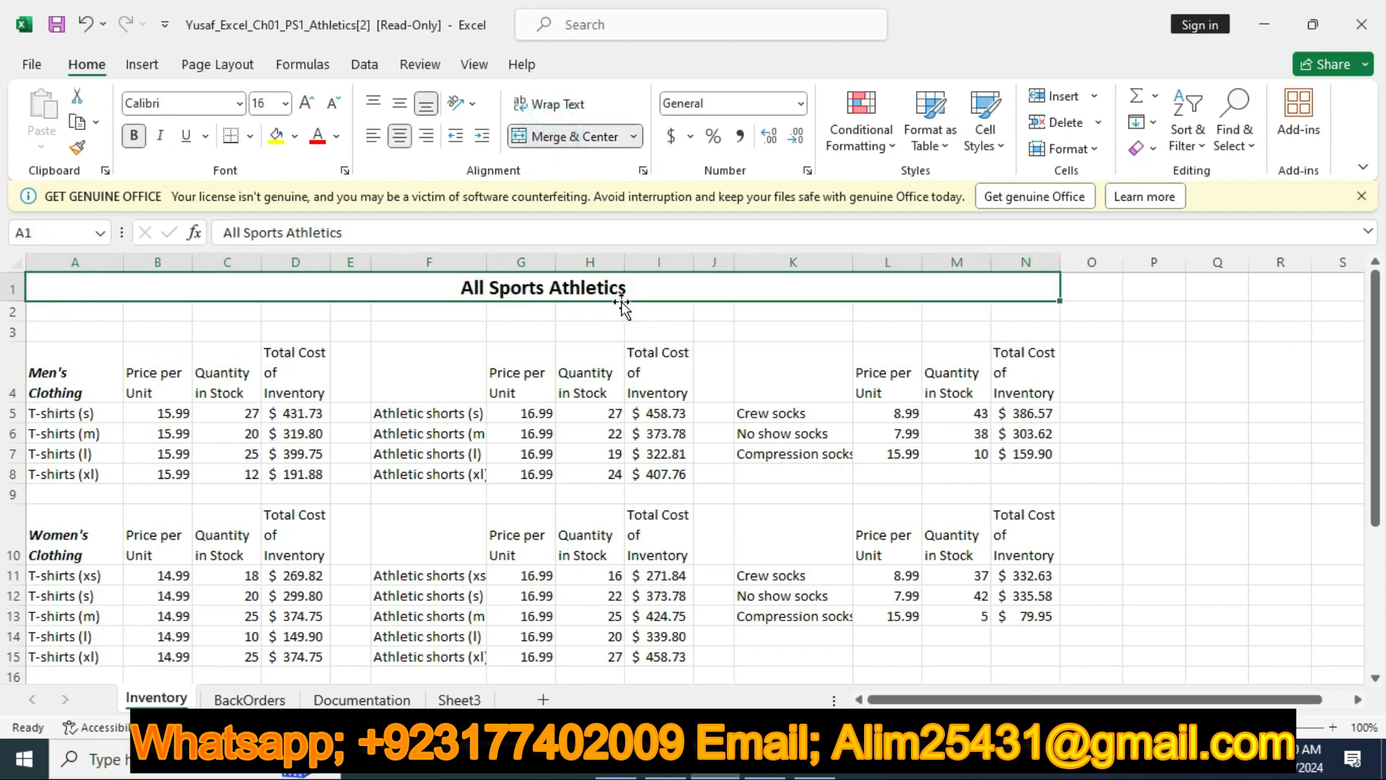
Return to the Word instructions and clear the yellow highlight on the step 10 row
click(665, 771)
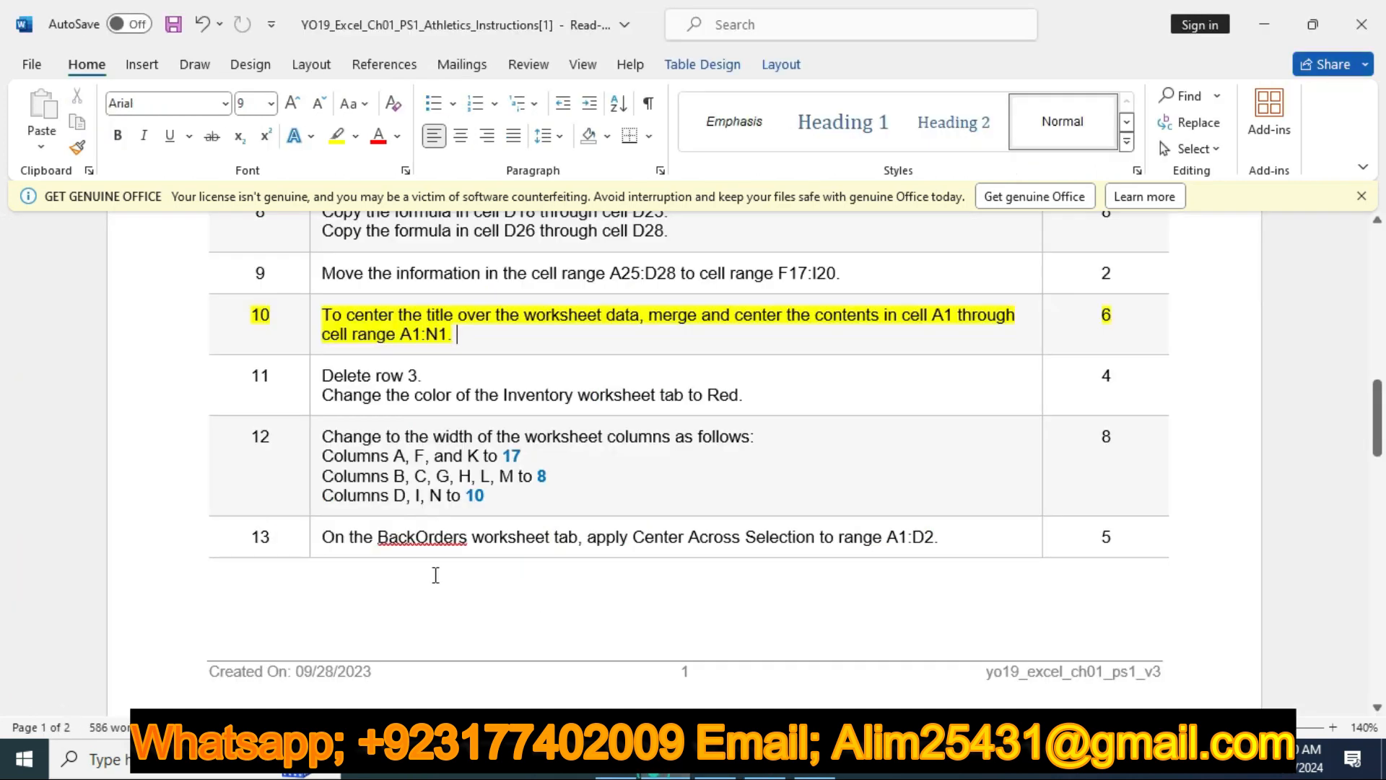
click(161, 331)
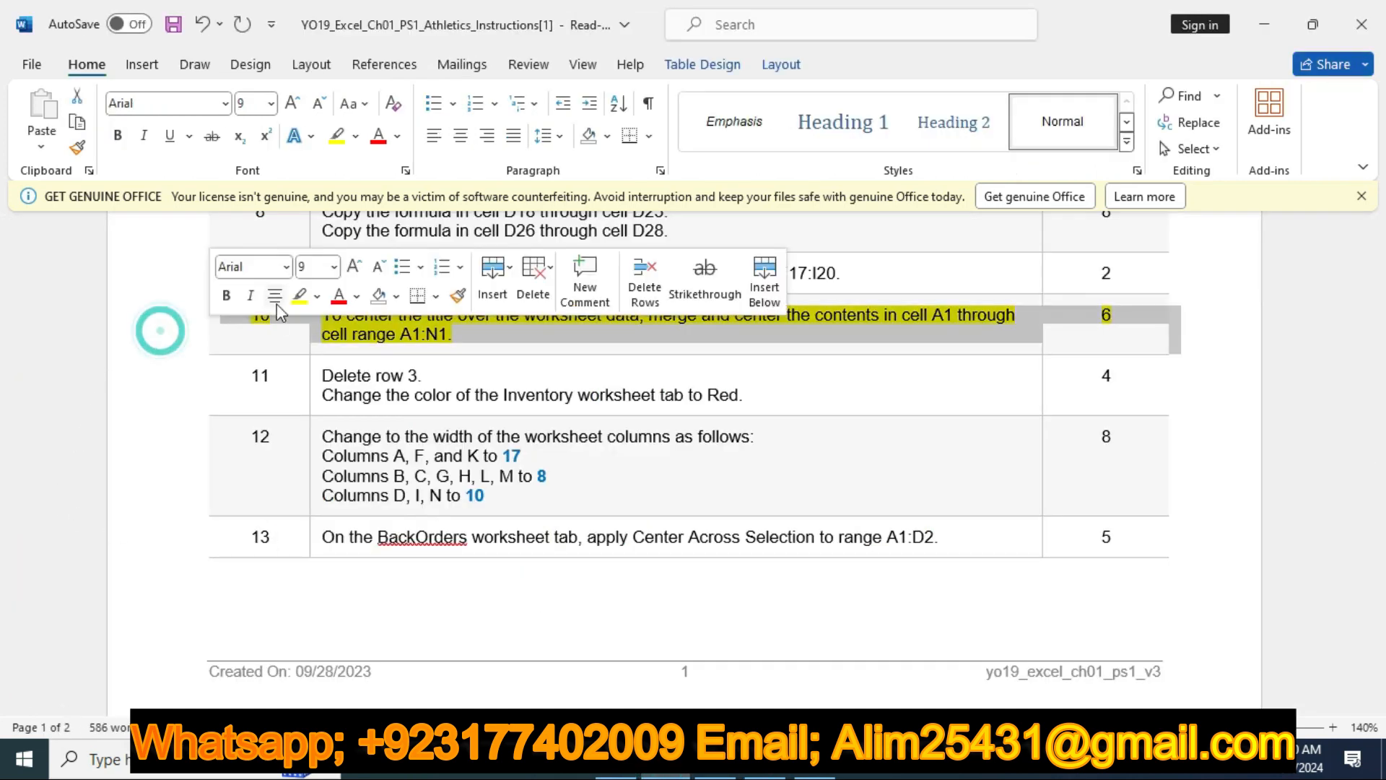
click(300, 295)
scroll(426, 391, down, 3)
scroll(425, 391, down, 12)
scroll(426, 392, up, 4)
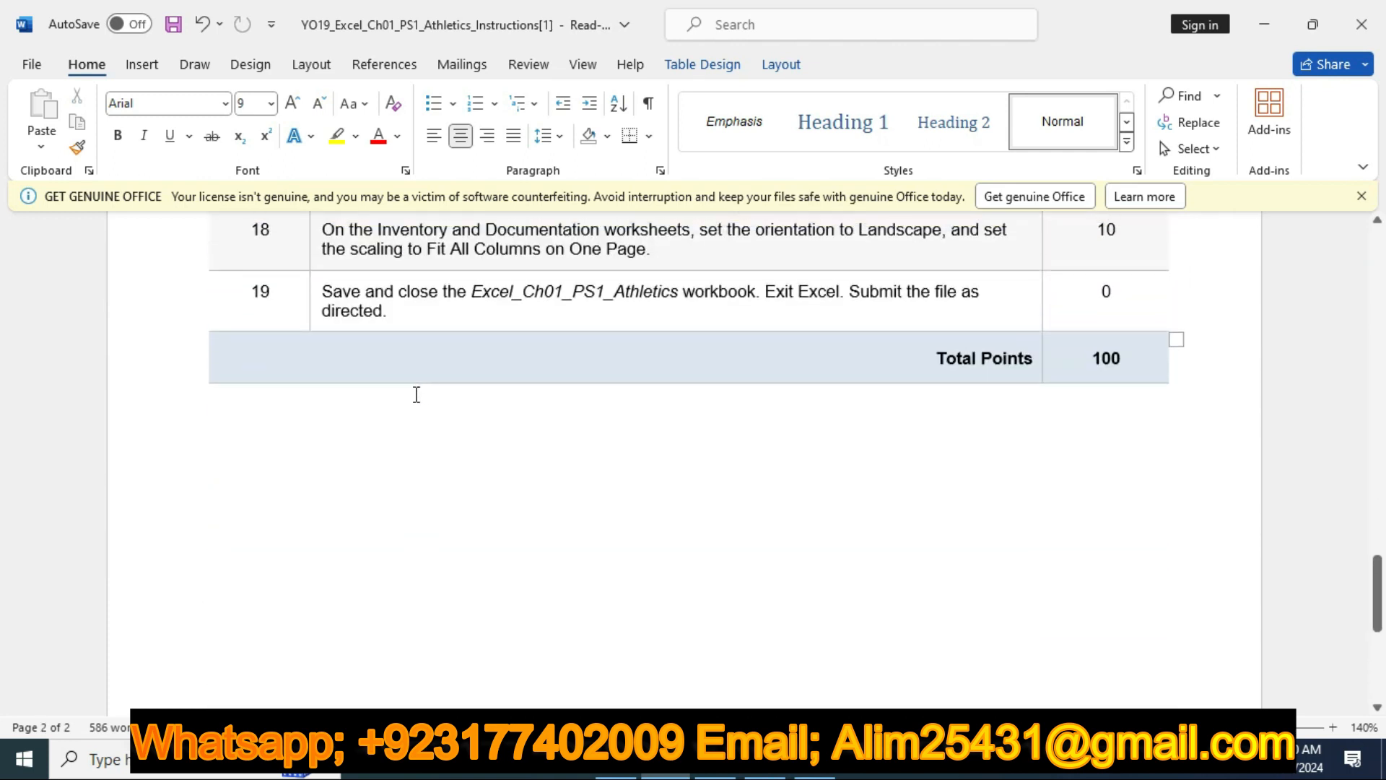
scroll(416, 394, up, 15)
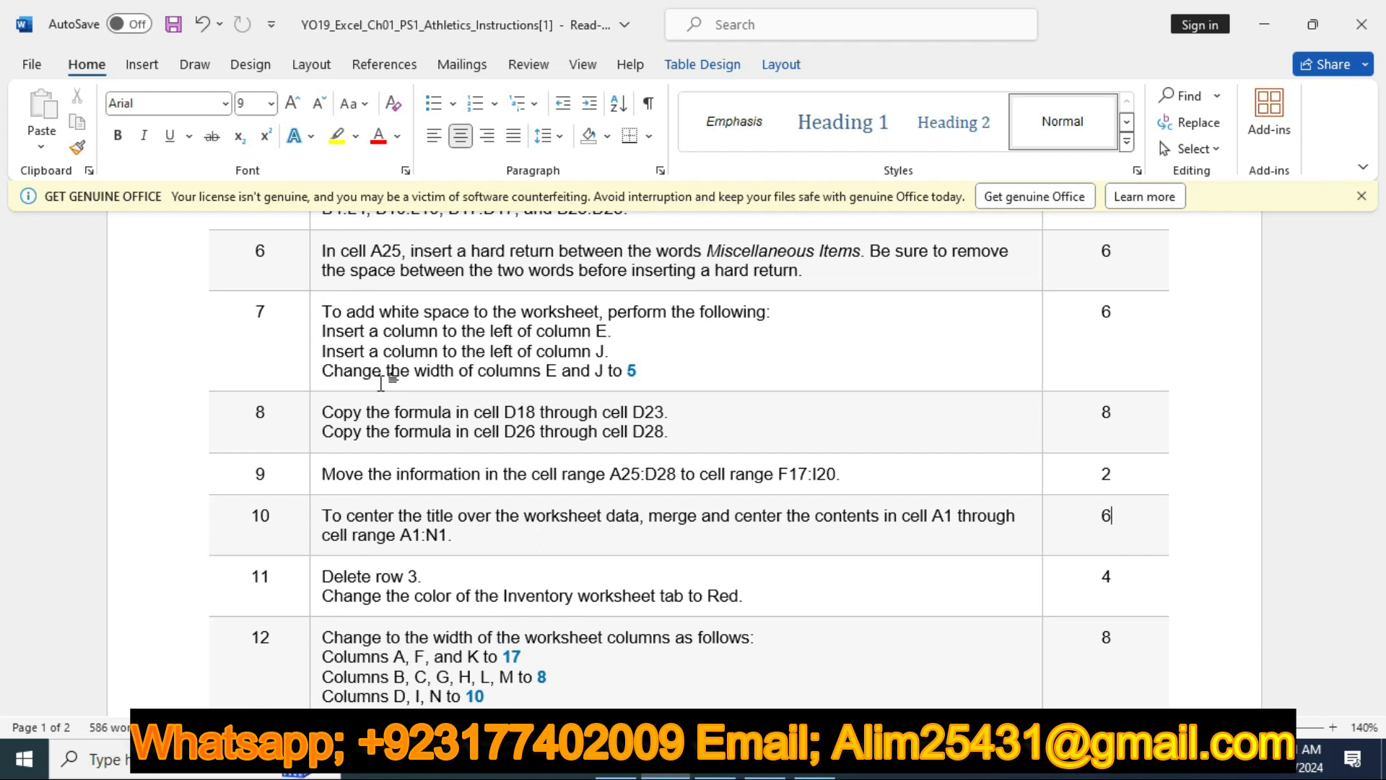
scroll(238, 344, up, 10)
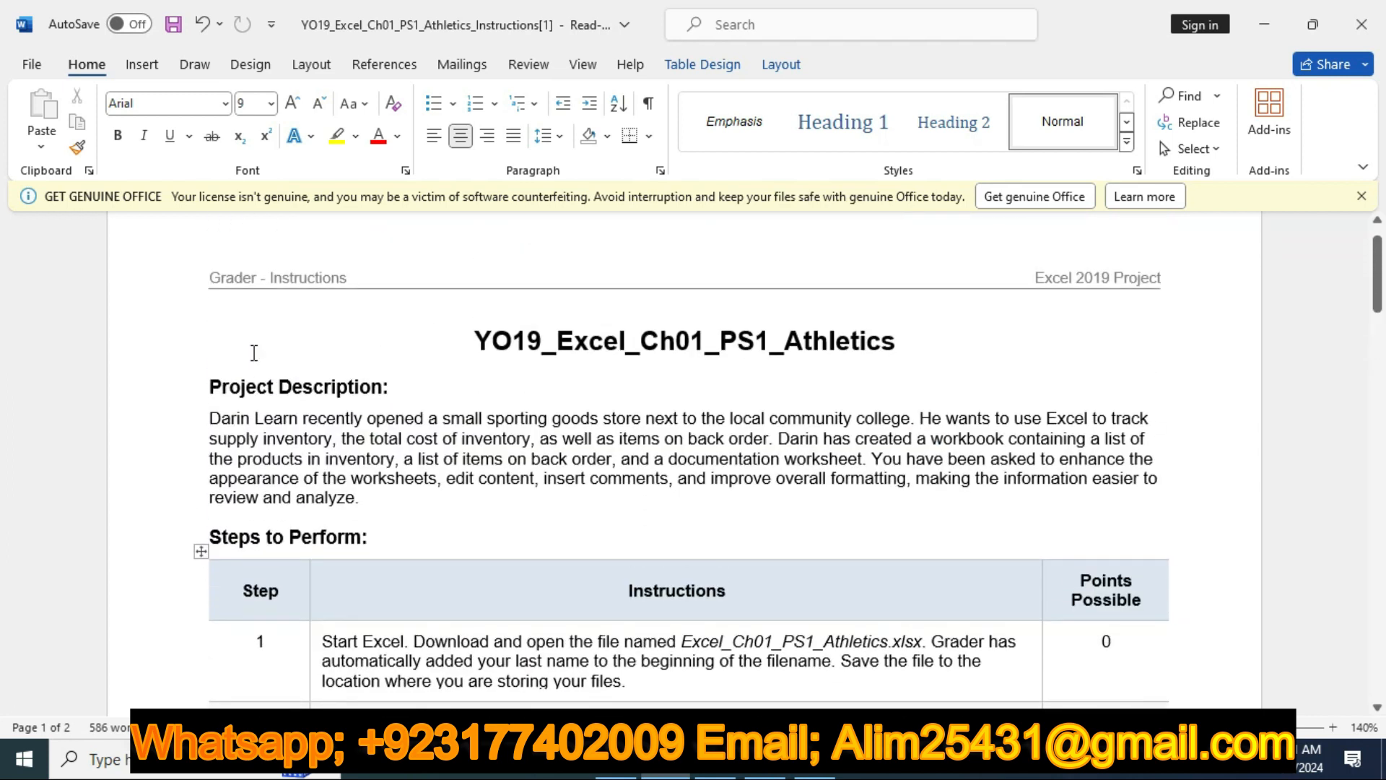